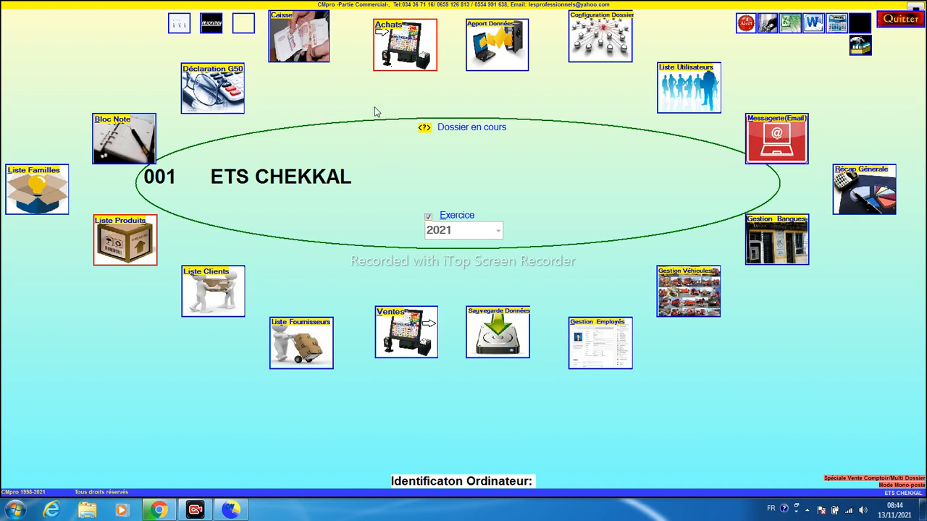
Open the Achats purchase entry window from the CMpro main menu
{"action": "left_click", "coordinate": [400, 55]}
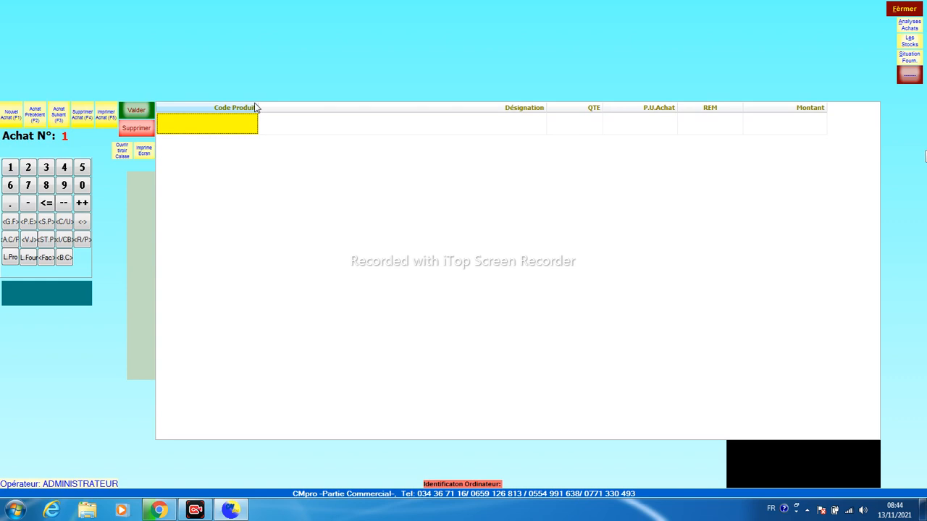
{"action": "left_click", "coordinate": [196, 128]}
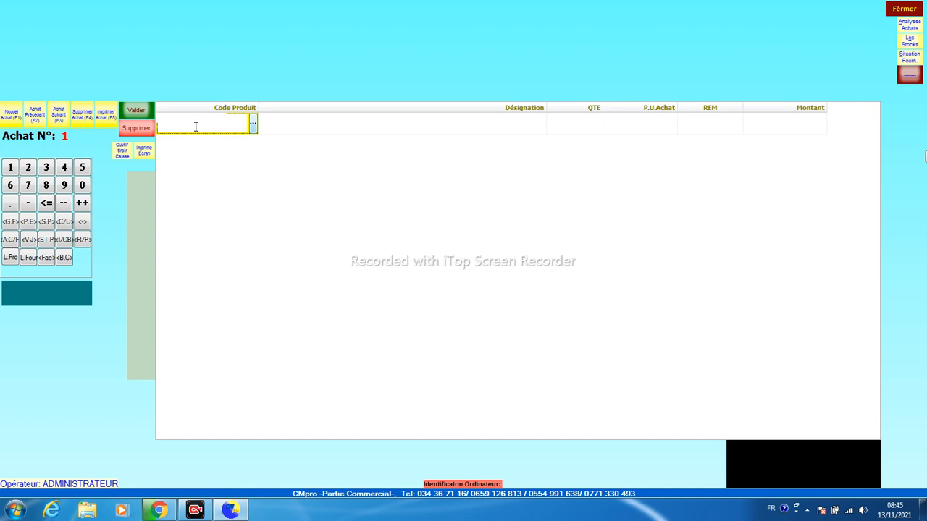
{"action": "type", "text": "61320"}
{"action": "key", "text": "BackSpace"}
{"action": "type", "text": "503462109"}
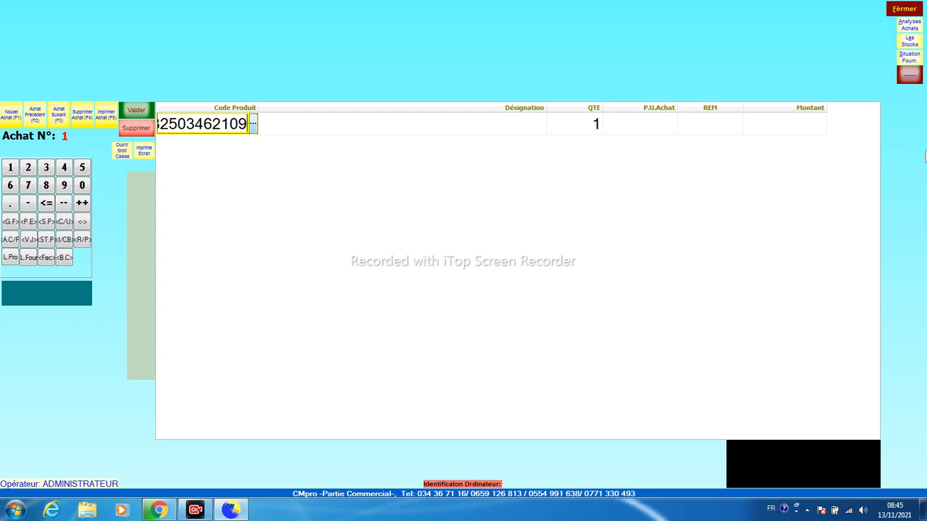
{"action": "key", "text": "Return"}
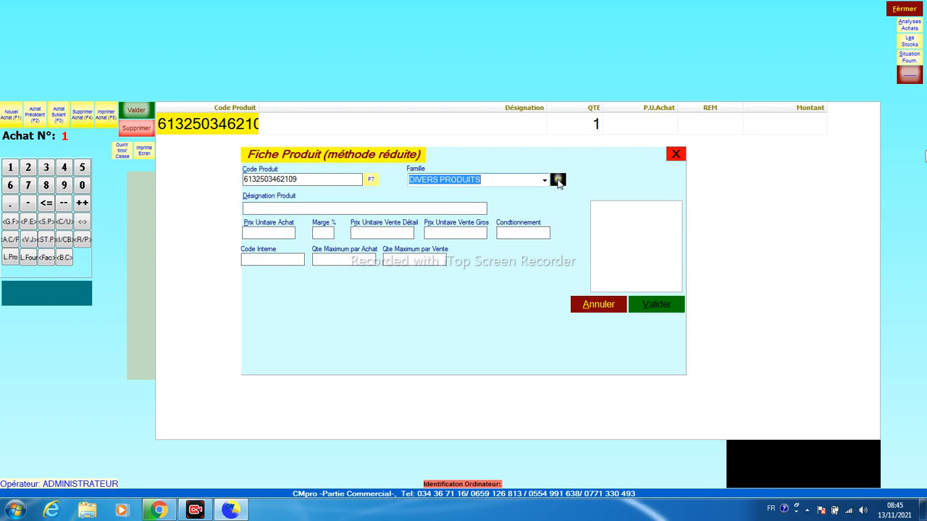
Keep DIVERS PRODUITS as the family and clear the misspelled product description
{"action": "left_click", "coordinate": [489, 178]}
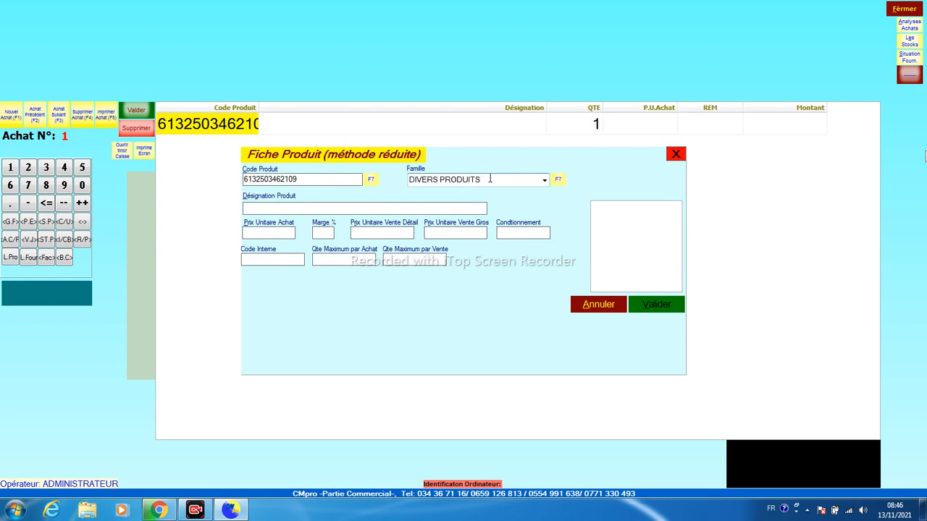
{"action": "key", "text": "Tab"}
{"action": "type", "text": "desq"}
{"action": "key", "text": "shift+Left"}
{"action": "key", "text": "shift+Left"}
{"action": "key", "text": "shift+Left"}
{"action": "key", "text": "shift+Left"}
{"action": "left_click", "coordinate": [246, 233]}
{"action": "left_click", "coordinate": [256, 209]}
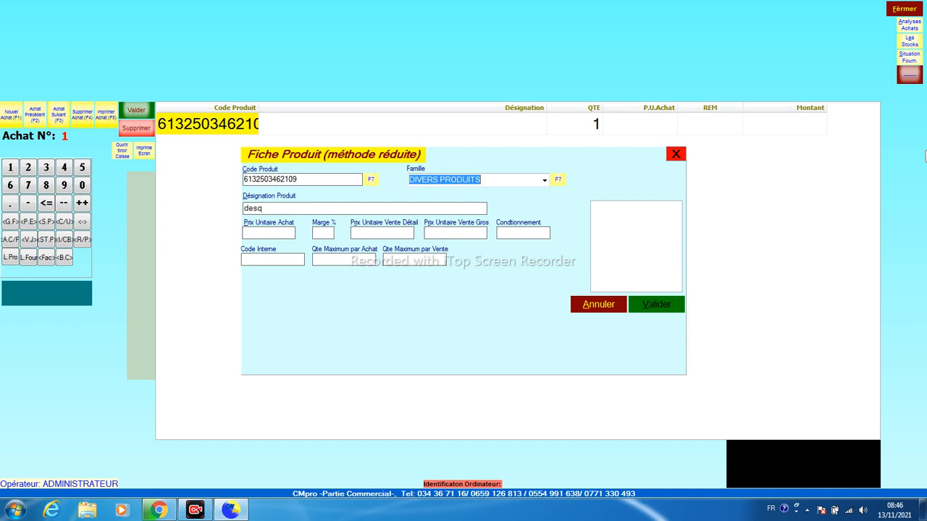
{"action": "key", "text": "Delete"}
{"action": "left_click", "coordinate": [256, 210]}
Enter description DESODORISANT VOITURE and a purchase unit price of 250.00
{"action": "type", "text": "DESQ"}
{"action": "key", "text": "BackSpace"}
{"action": "type", "text": "O"}
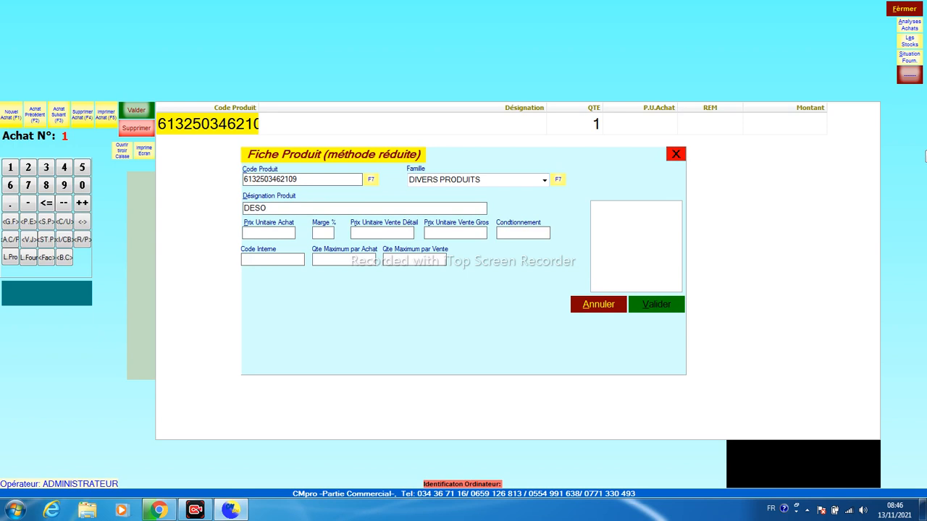
{"action": "type", "text": "D"}
{"action": "type", "text": "ORISANT VOITURE"}
{"action": "key", "text": "Return"}
{"action": "type", "text": "250"}
{"action": "key", "text": "Return"}
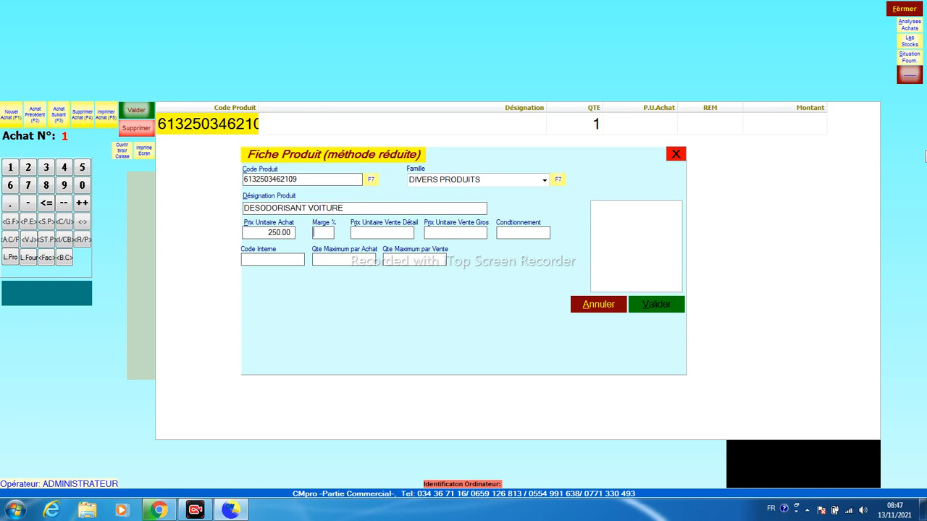
Enter retail price 350.00, wholesale price 50.00 and packaging 7
{"action": "key", "text": "Return"}
{"action": "type", "text": "350"}
{"action": "key", "text": "Tab"}
{"action": "type", "text": "50"}
{"action": "key", "text": "Return"}
{"action": "type", "text": "5"}
{"action": "key", "text": "BackSpace"}
{"action": "type", "text": "7"}
Correct the retail price to 50.00 and the wholesale price to 45.00
{"action": "left_click", "coordinate": [450, 238]}
{"action": "type", "text": "45"}
{"action": "left_click_drag", "start_coordinate": [364, 233], "coordinate": [325, 241]}
{"action": "type", "text": "50"}
{"action": "left_click_drag", "start_coordinate": [447, 232], "coordinate": [419, 235]}
{"action": "left_click", "coordinate": [285, 260]}
{"action": "key", "text": "Tab"}
Dismiss the price warning, change the purchase price from 250.00 to 40.00, and save the product
{"action": "left_click", "coordinate": [643, 304]}
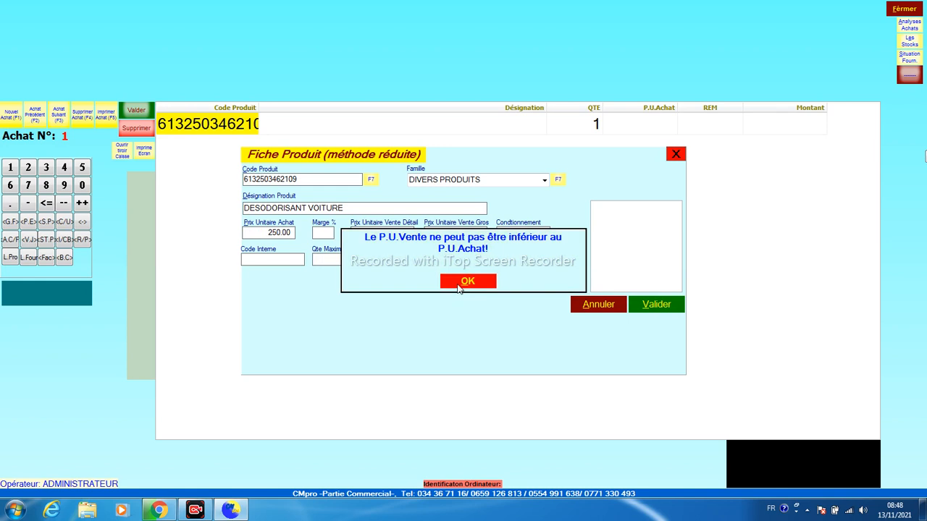
{"action": "left_click", "coordinate": [458, 289]}
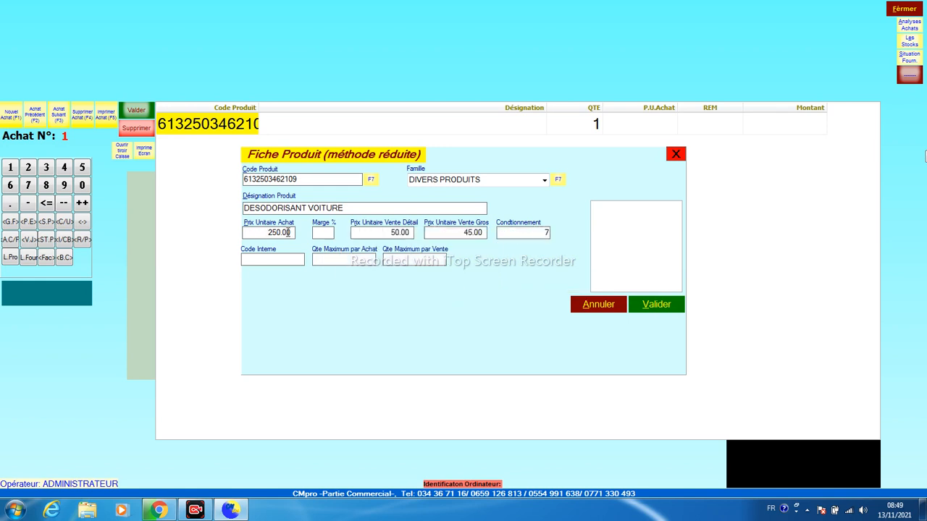
{"action": "left_click", "coordinate": [289, 233]}
{"action": "left_click_drag", "start_coordinate": [289, 235], "coordinate": [210, 239]}
{"action": "type", "text": "40"}
{"action": "left_click", "coordinate": [656, 305]}
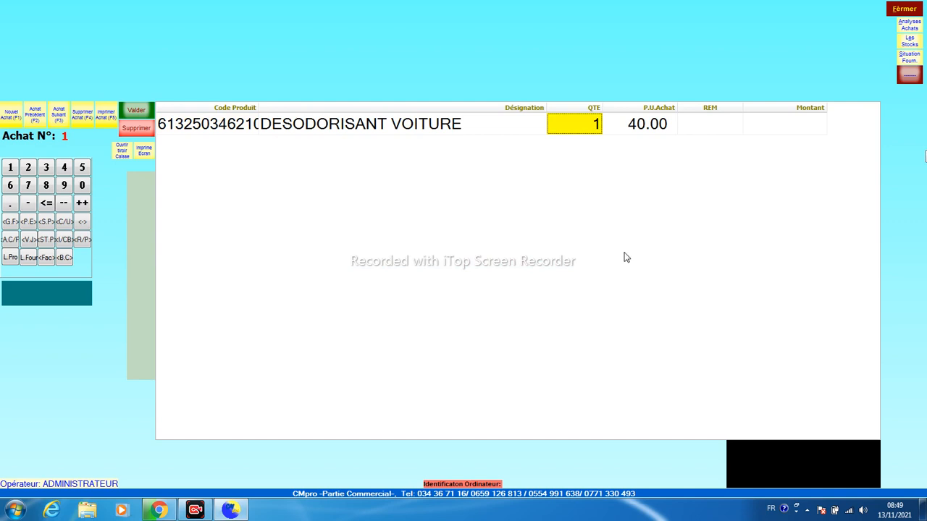
Set the DESODORISANT VOITURE quantity to 100, making the line 4 000.00, and start line 2
{"action": "left_click", "coordinate": [581, 126]}
{"action": "type", "text": "100"}
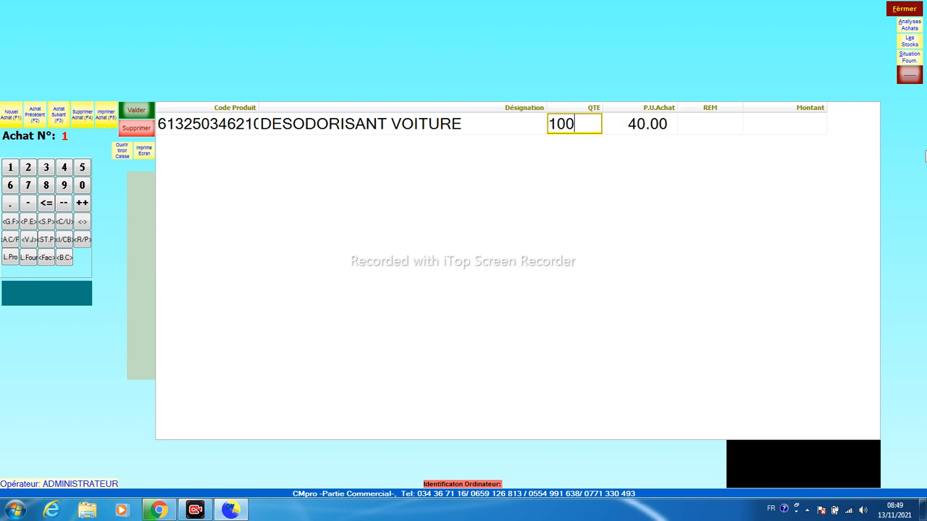
{"action": "key", "text": "Return"}
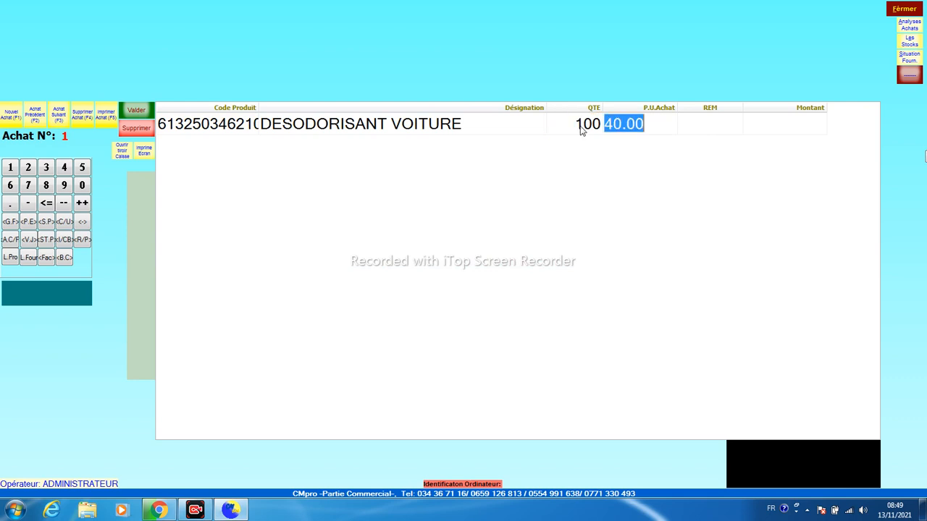
{"action": "key", "text": "Return"}
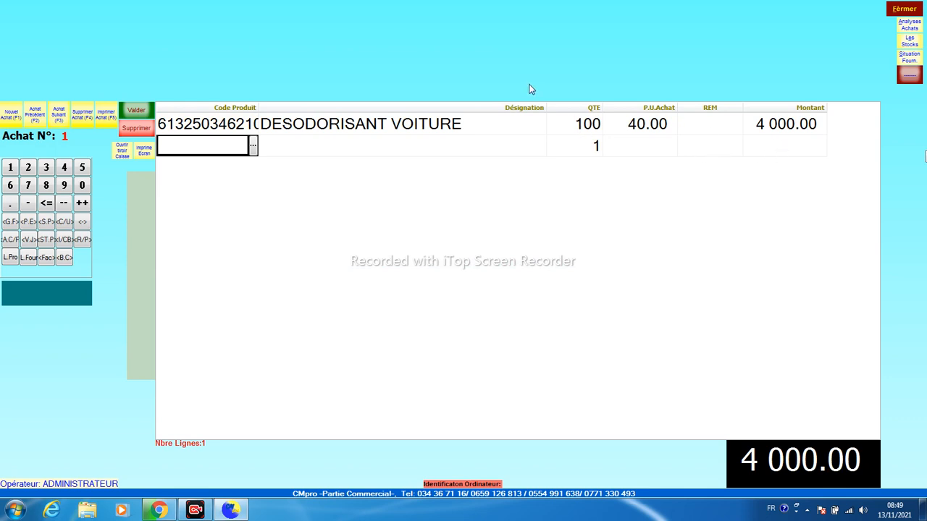
{"action": "left_click", "coordinate": [198, 150]}
Enter the second product's barcode on purchase line 2, opening its product form
{"action": "type", "text": "613"}
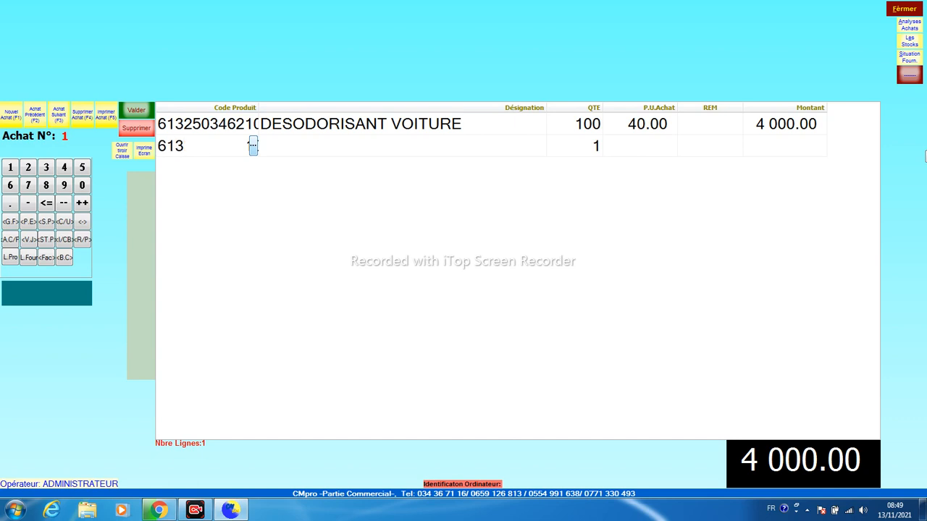
{"action": "type", "text": "25"}
{"action": "key", "text": "shift+Left"}
{"action": "key", "text": "shift+Left"}
{"action": "type", "text": "62046+"}
{"action": "key", "text": "shift+Left"}
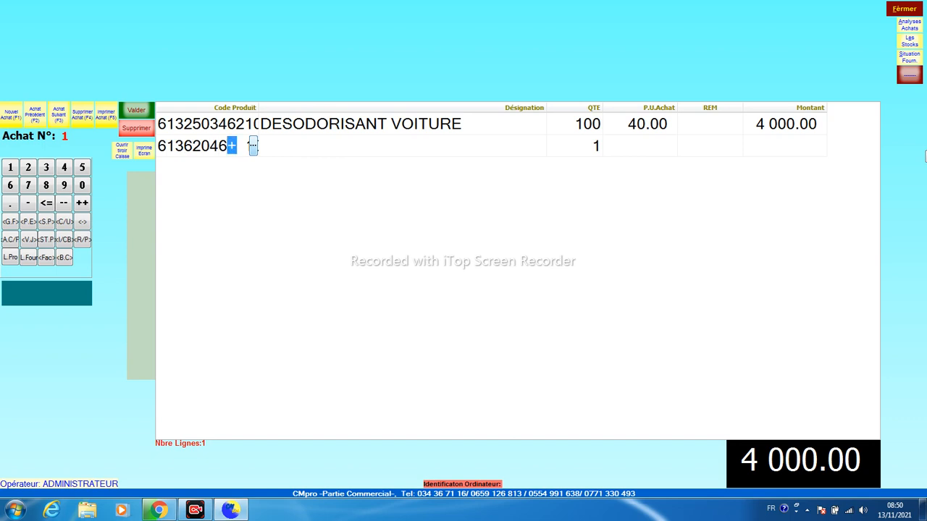
{"action": "type", "text": "451"}
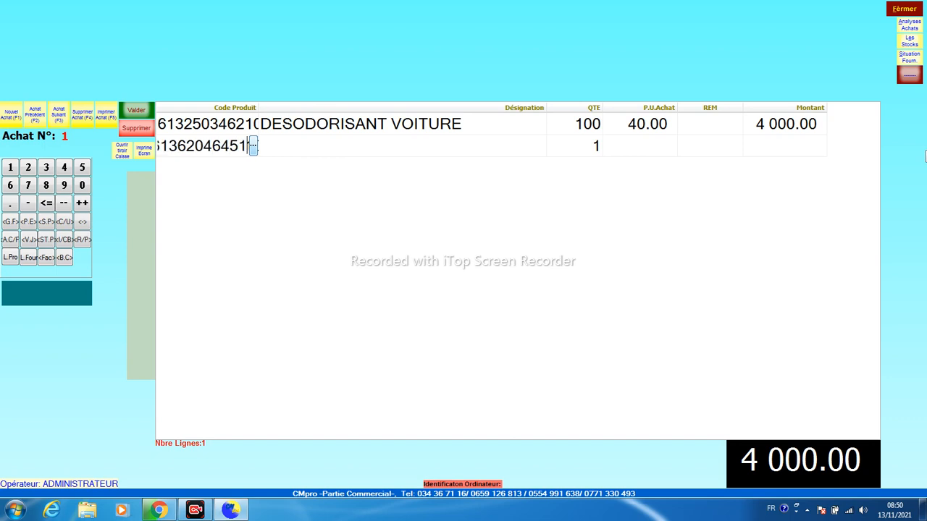
{"action": "key", "text": "Return"}
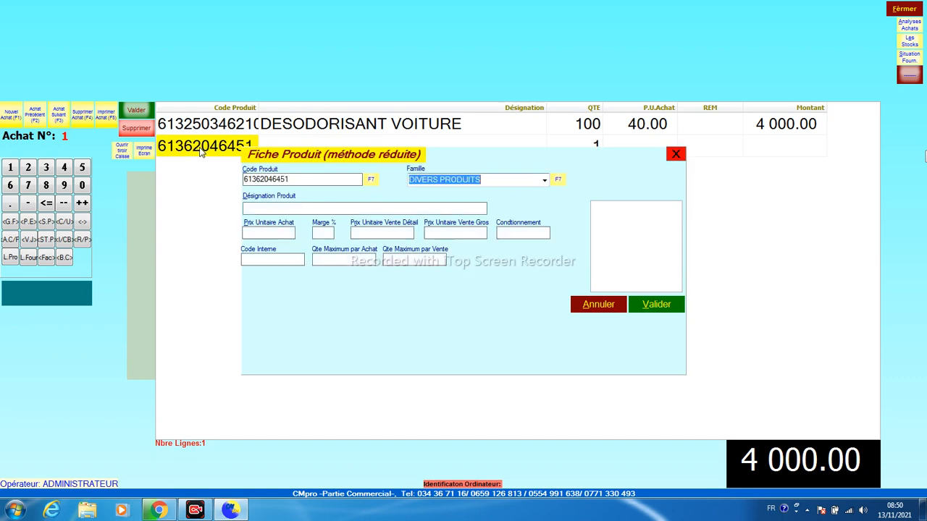
Create NETTOIE CLAVIER with purchase price 100.00 and retail price 120.00
{"action": "key", "text": "Tab"}
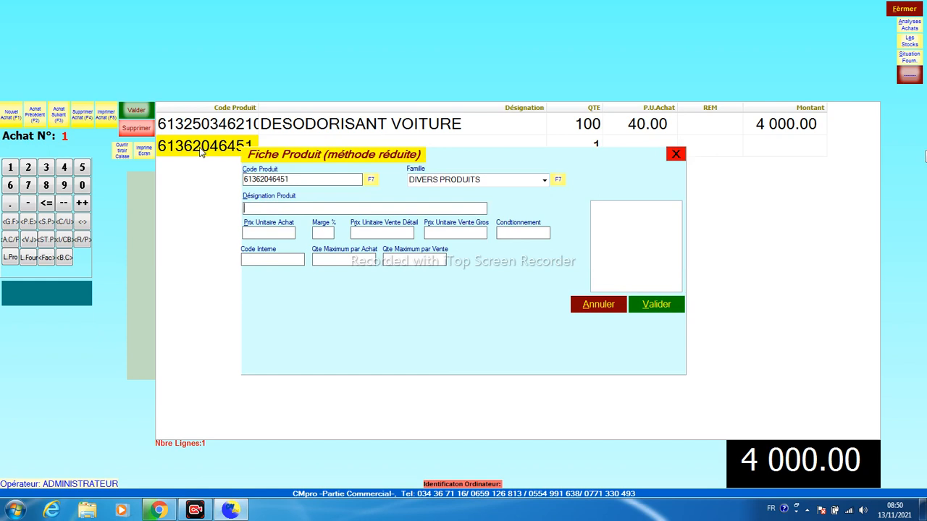
{"action": "type", "text": "NRE"}
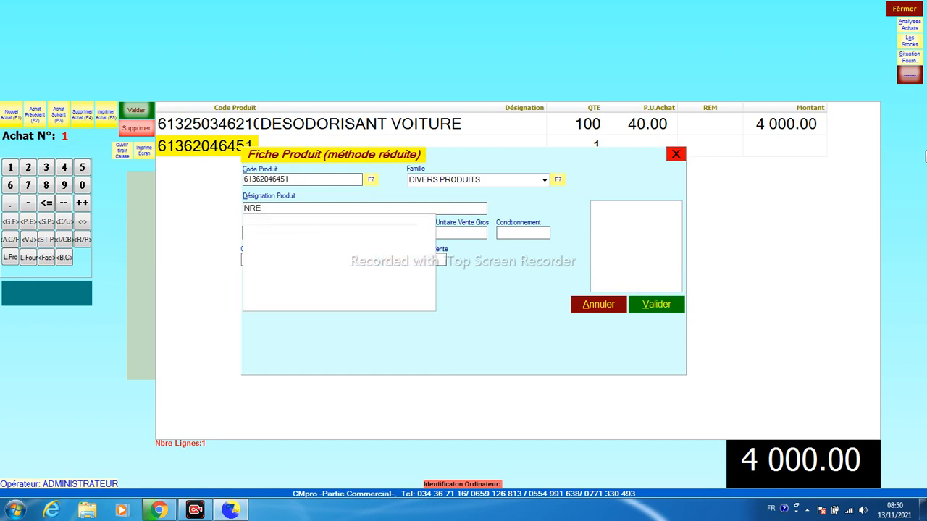
{"action": "key", "text": "shift+Left"}
{"action": "key", "text": "shift+Left"}
{"action": "type", "text": "ETTOIE CLAVIER"}
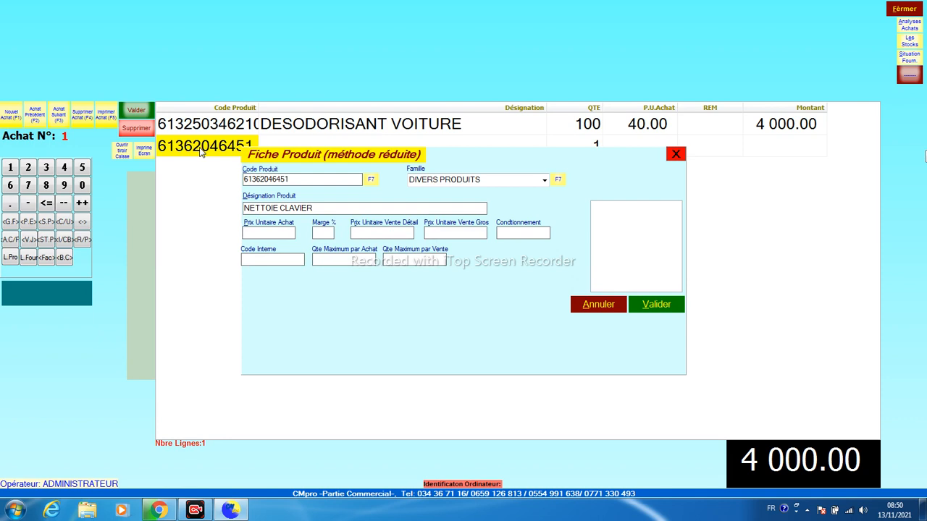
{"action": "type", "text": "100"}
{"action": "key", "text": "Return"}
{"action": "type", "text": "120"}
{"action": "key", "text": "Return"}
Add NETTOIE CLAVIER with quantity 25, bringing the purchase to 6 500.00, and open the stock sheet
{"action": "left_click", "coordinate": [641, 305]}
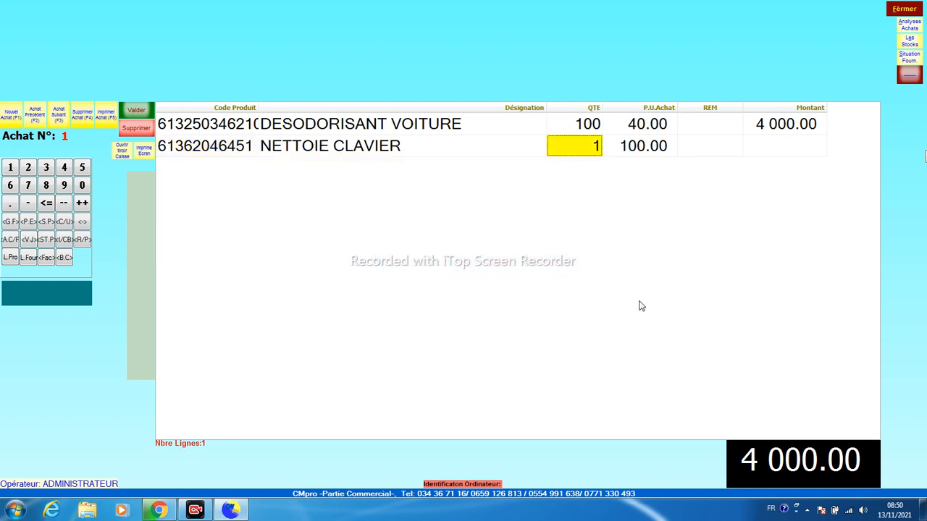
{"action": "type", "text": "25"}
{"action": "key", "text": "Return"}
{"action": "key", "text": "Return"}
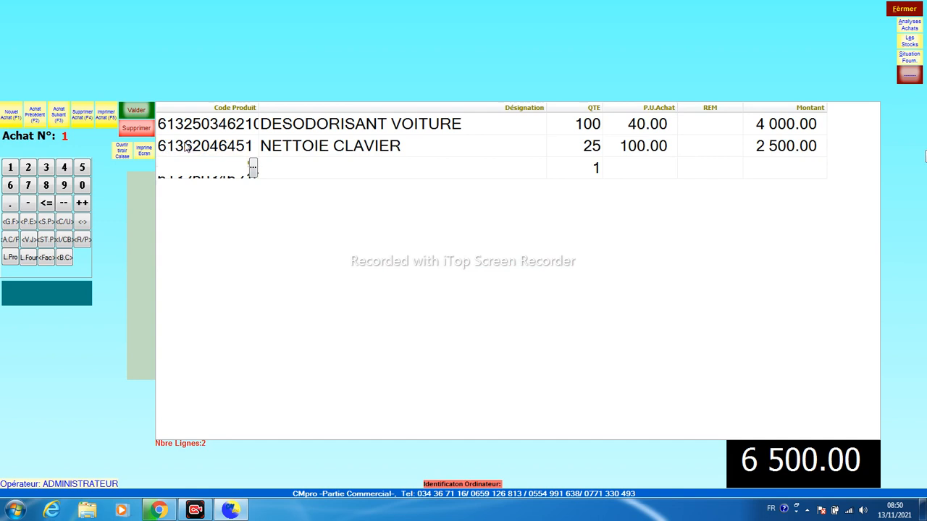
{"action": "left_click", "coordinate": [910, 41]}
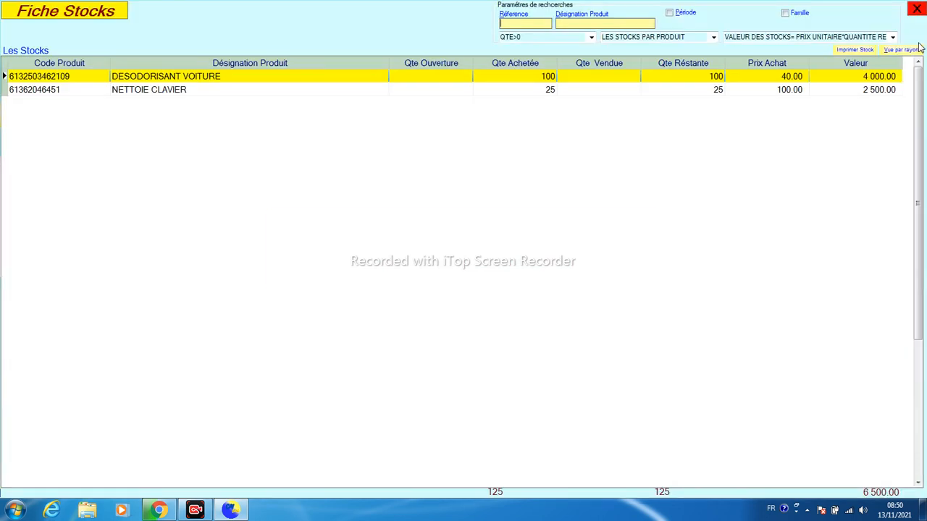
{"action": "double_click", "coordinate": [520, 81]}
{"action": "left_click", "coordinate": [672, 155]}
{"action": "double_click", "coordinate": [525, 80]}
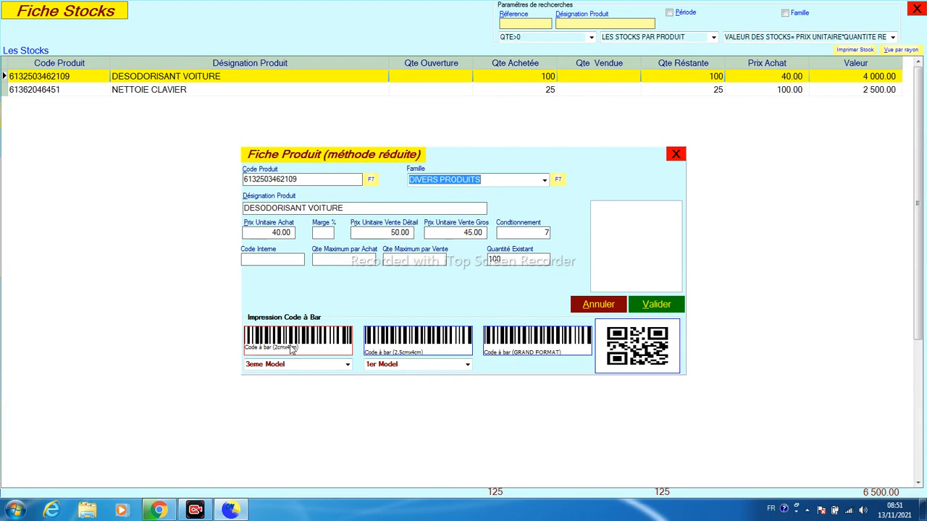
{"action": "left_click", "coordinate": [347, 365]}
{"action": "left_click", "coordinate": [347, 365]}
{"action": "left_click", "coordinate": [347, 365]}
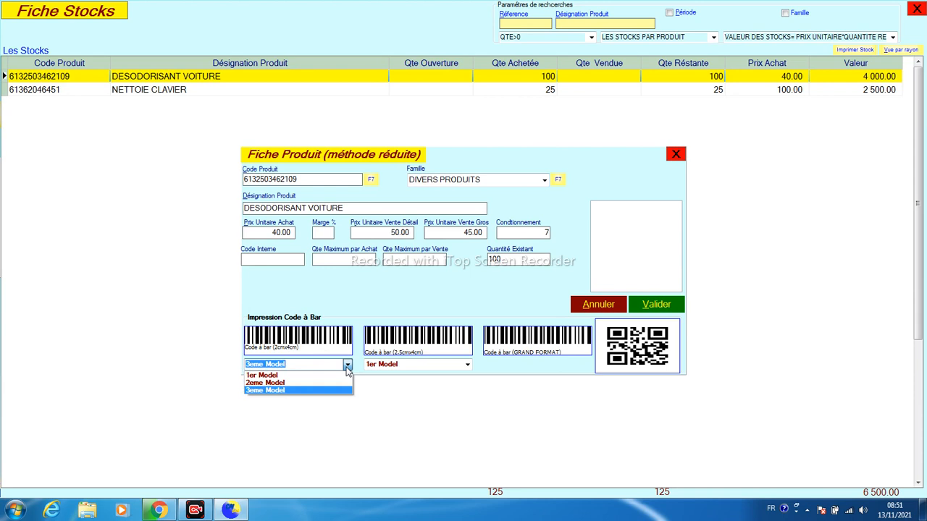
{"action": "left_click", "coordinate": [413, 365]}
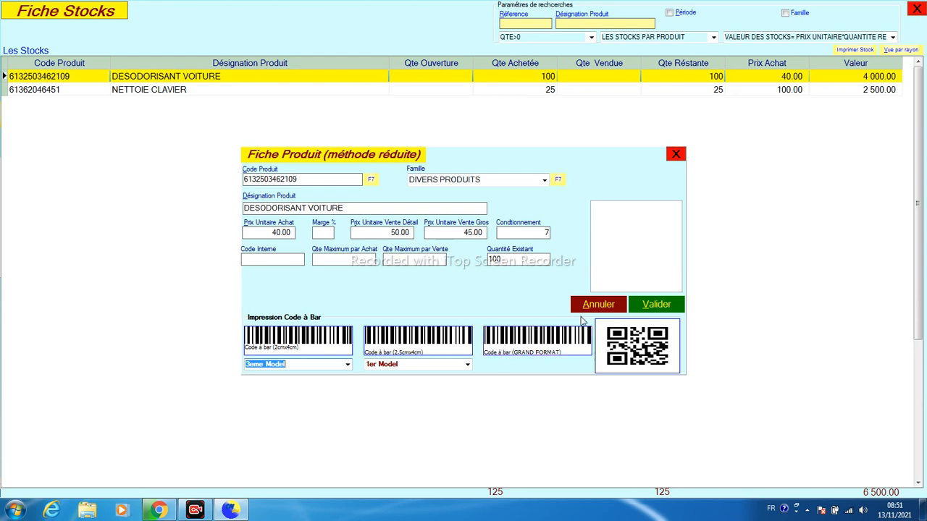
{"action": "left_click", "coordinate": [641, 311]}
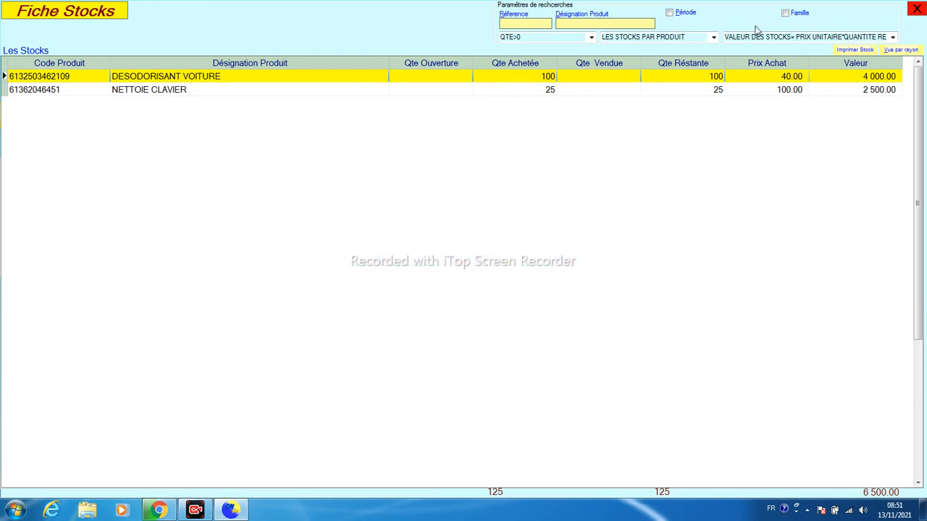
Close the stock sheet and purchase entry, then open the Ventes screen on empty ticket No. 1
{"action": "left_click", "coordinate": [916, 10]}
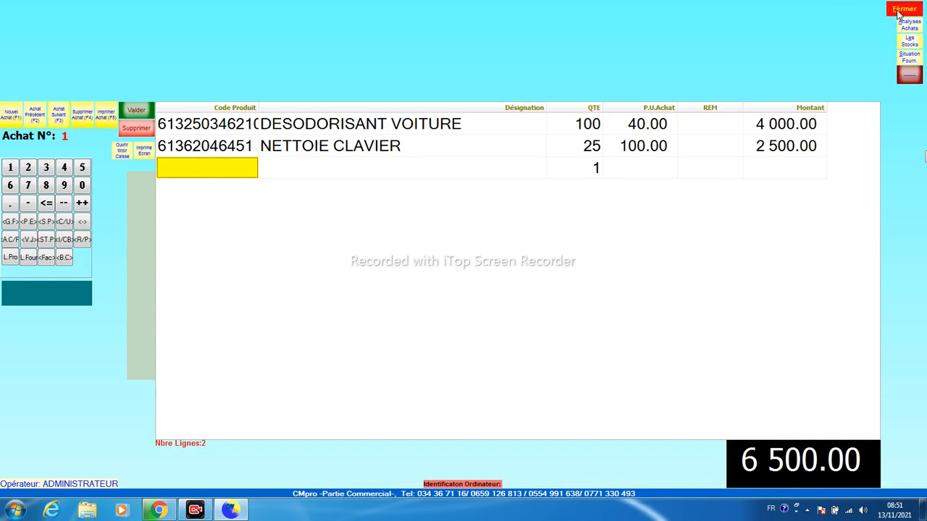
{"action": "left_click", "coordinate": [898, 11]}
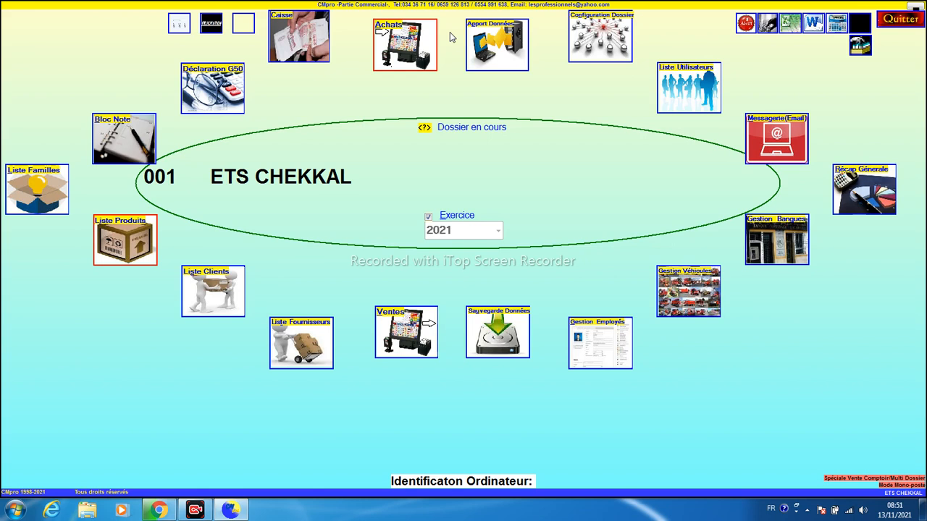
{"action": "left_click", "coordinate": [400, 324]}
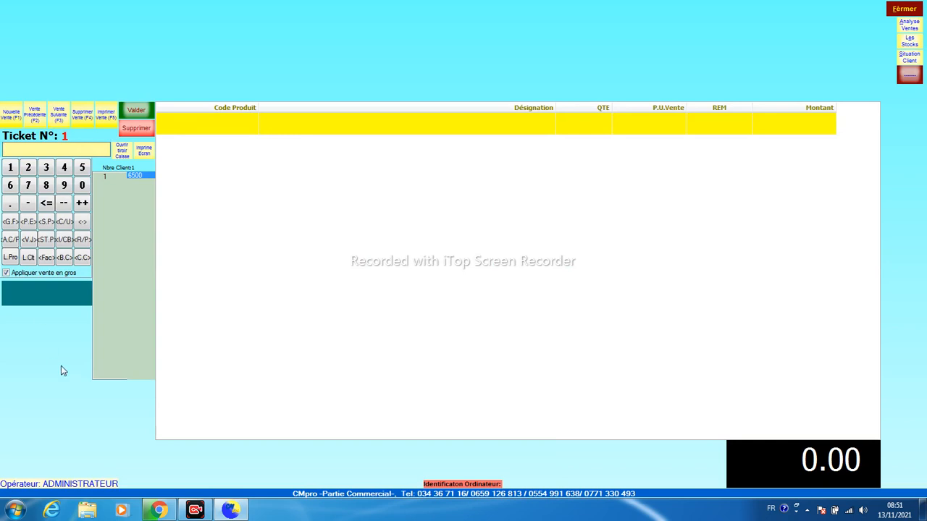
{"action": "left_click", "coordinate": [2, 513]}
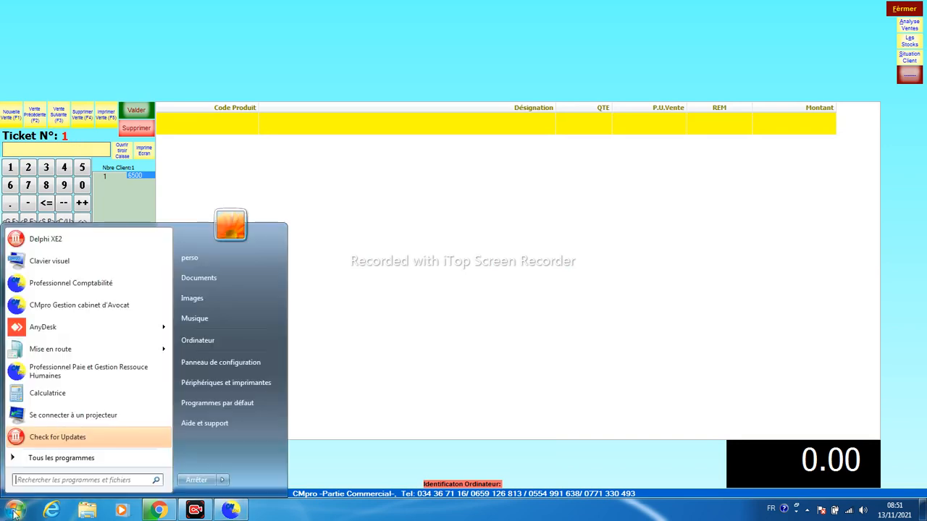
Launch Clavier visuel and search the product list for NET to add NETTOIE CLAVIER
{"action": "left_click", "coordinate": [67, 266]}
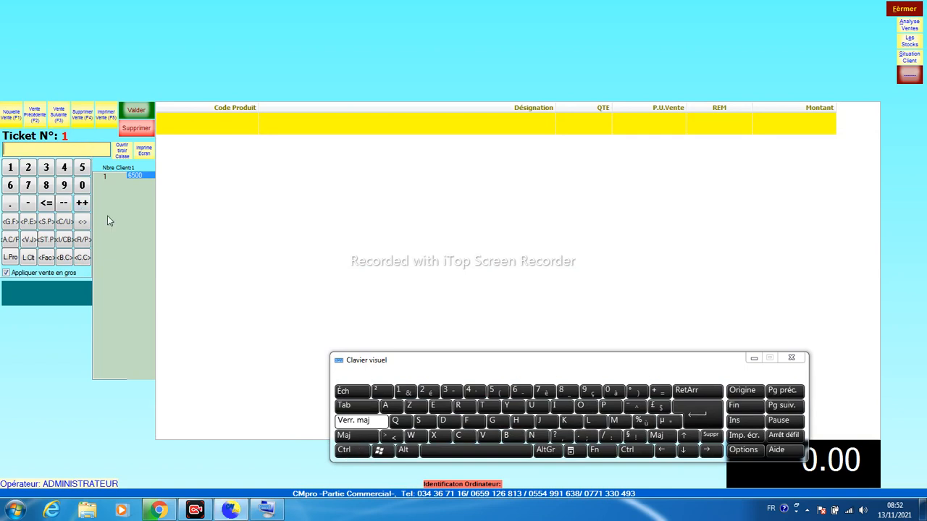
{"action": "left_click", "coordinate": [349, 452]}
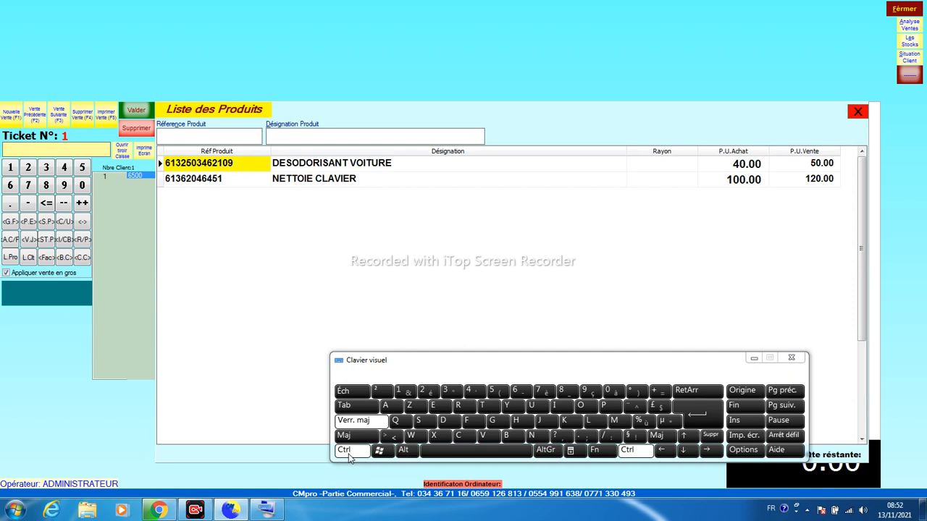
{"action": "left_click", "coordinate": [348, 452]}
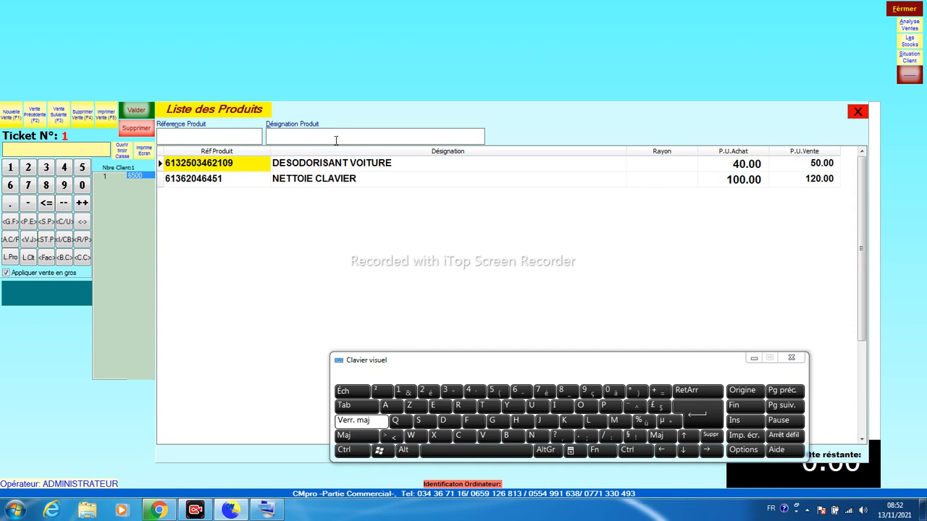
{"action": "type", "text": "NNE"}
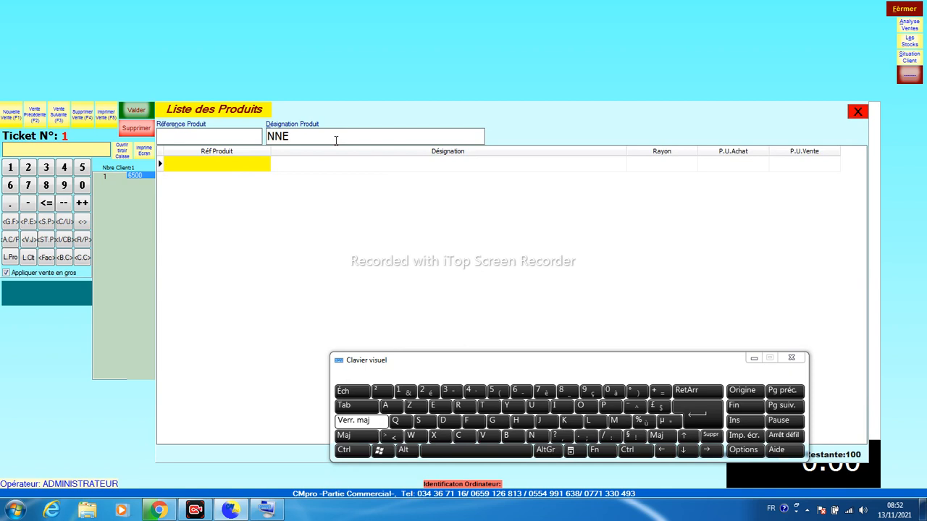
{"action": "key", "text": "BackSpace"}
{"action": "key", "text": "BackSpace"}
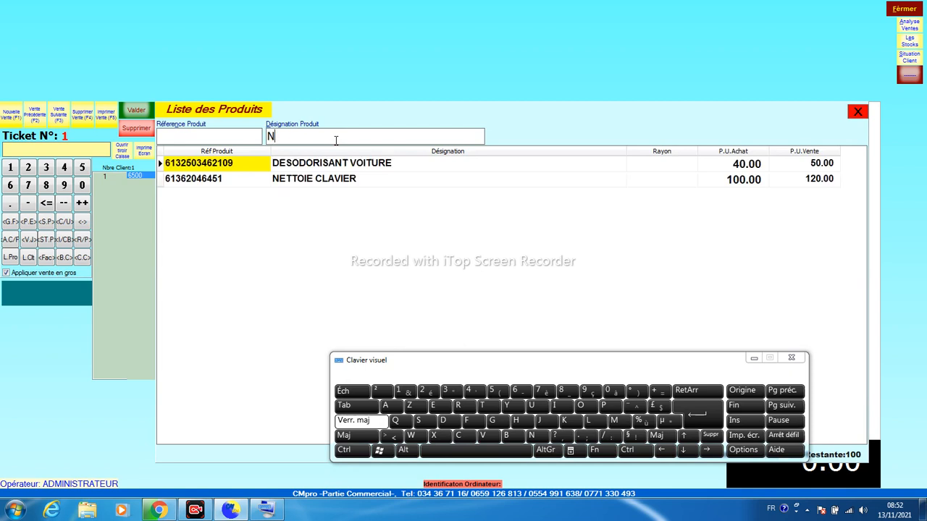
{"action": "type", "text": "EET"}
{"action": "key", "text": "BackSpace"}
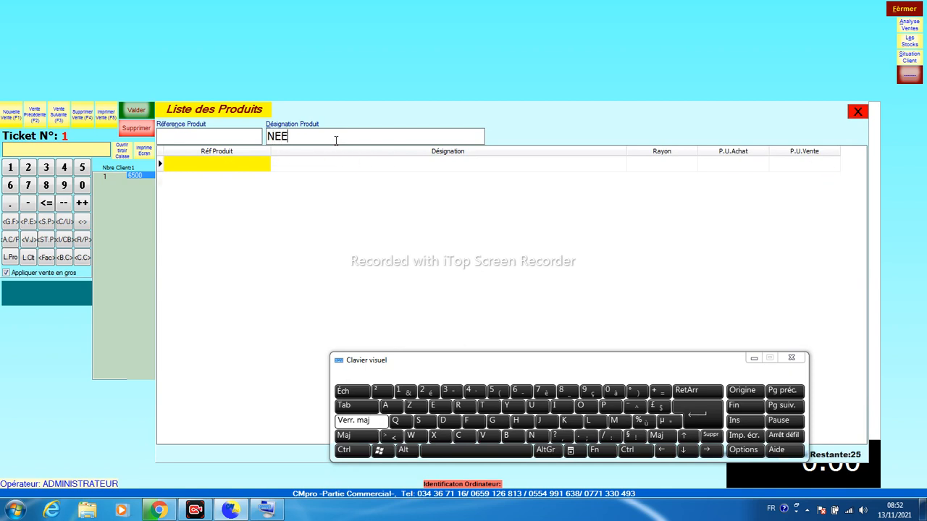
{"action": "key", "text": "BackSpace"}
{"action": "type", "text": "T"}
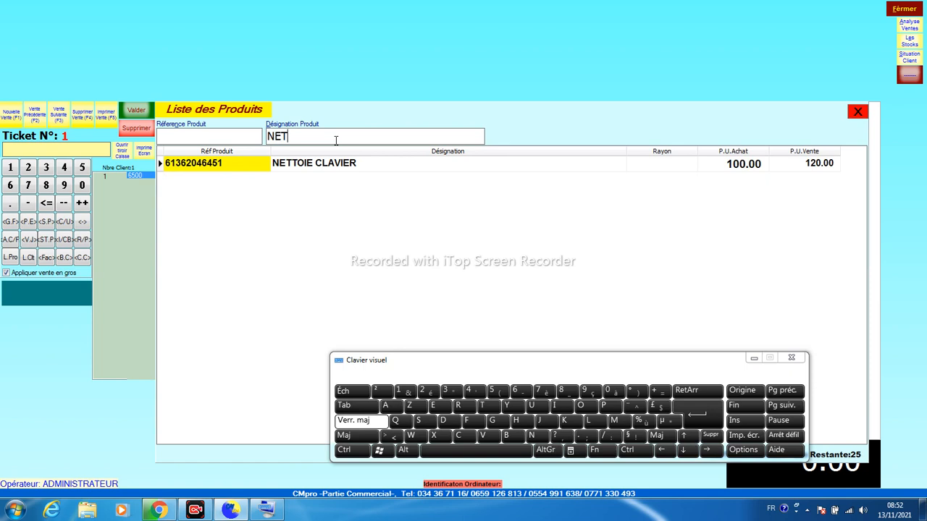
{"action": "key", "text": "Return"}
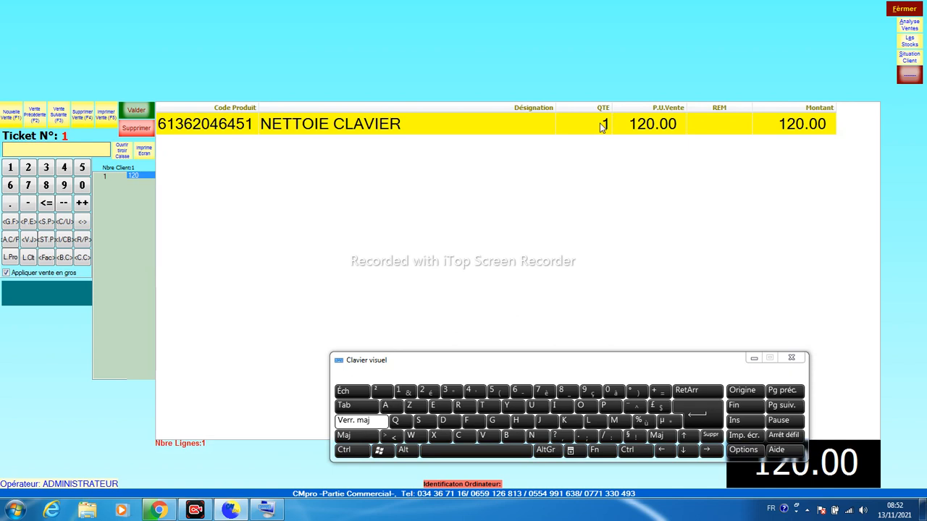
Set the ticket line quantity to 2 for a 240.00 total and close the on-screen keyboard
{"action": "type", "text": "2"}
{"action": "left_click", "coordinate": [601, 127]}
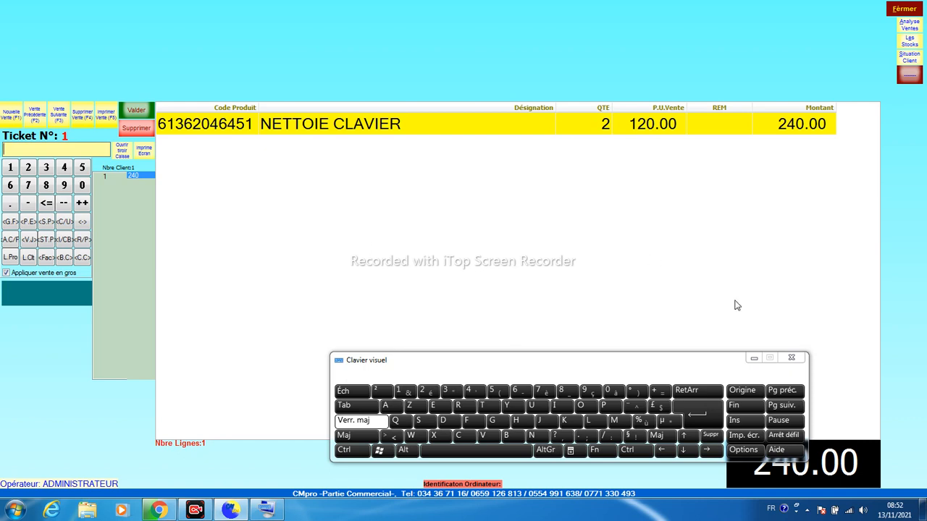
{"action": "left_click", "coordinate": [754, 359]}
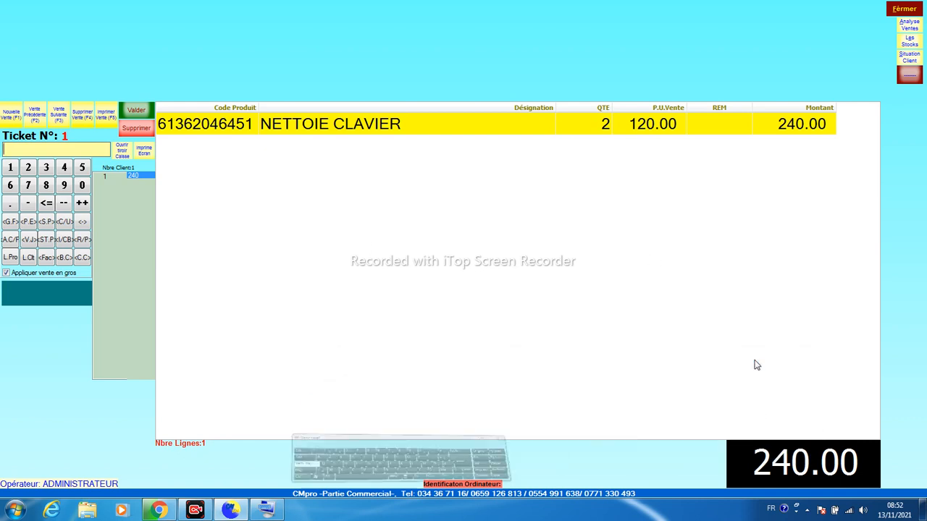
{"action": "left_click", "coordinate": [5, 273]}
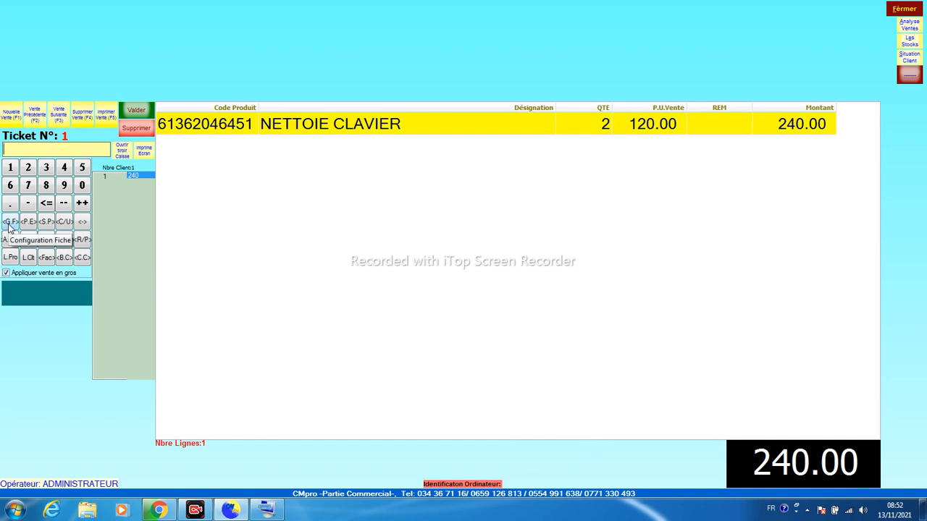
{"action": "left_click", "coordinate": [9, 223]}
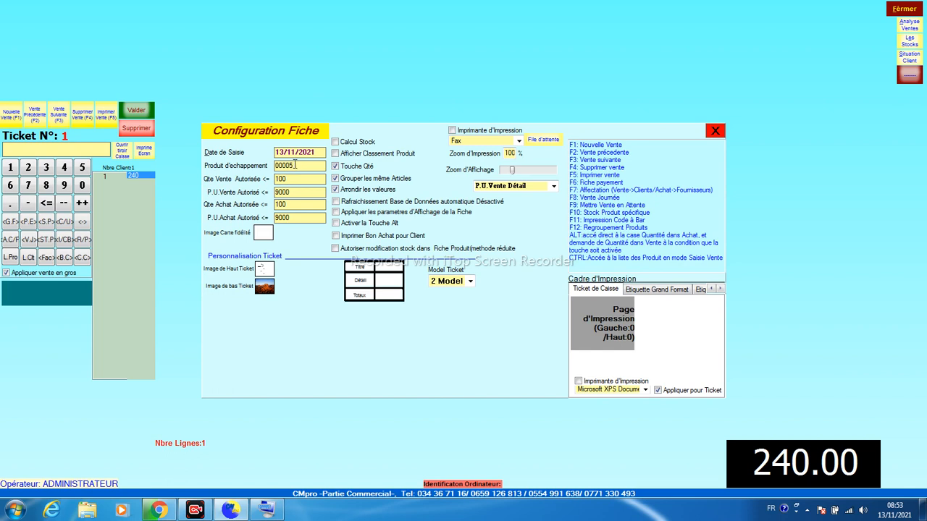
{"action": "double_click", "coordinate": [295, 164]}
{"action": "left_click", "coordinate": [714, 132]}
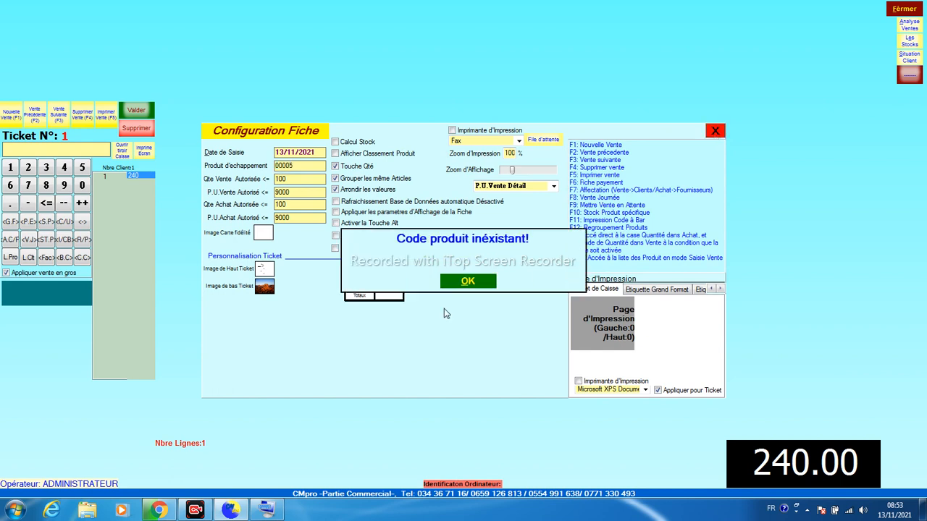
{"action": "left_click", "coordinate": [467, 282]}
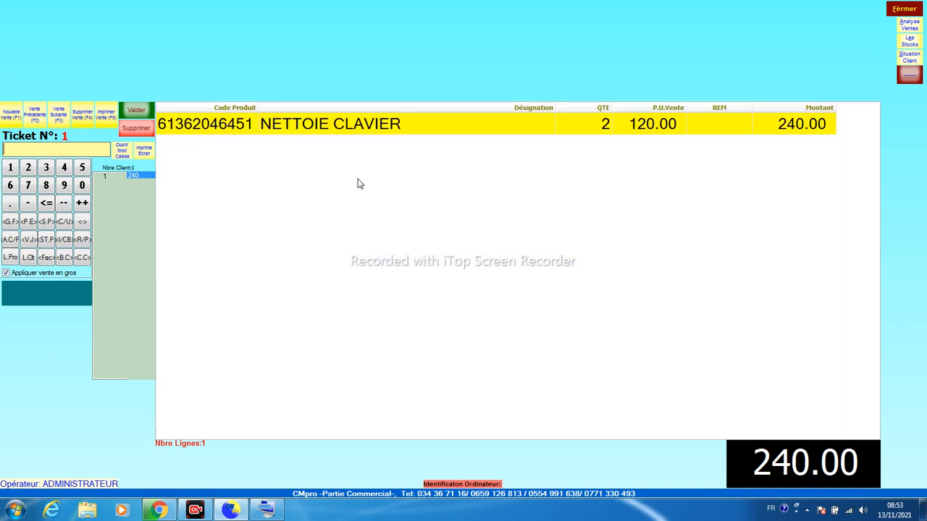
Start a DIVERS ARTICLES product in the product list, cancel it, and close the list
{"action": "left_click", "coordinate": [11, 261]}
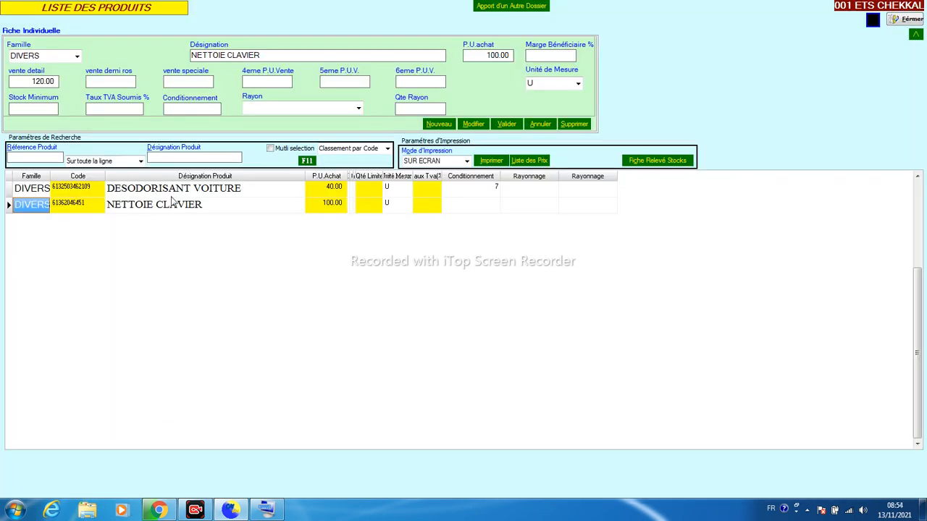
{"action": "left_click", "coordinate": [438, 124]}
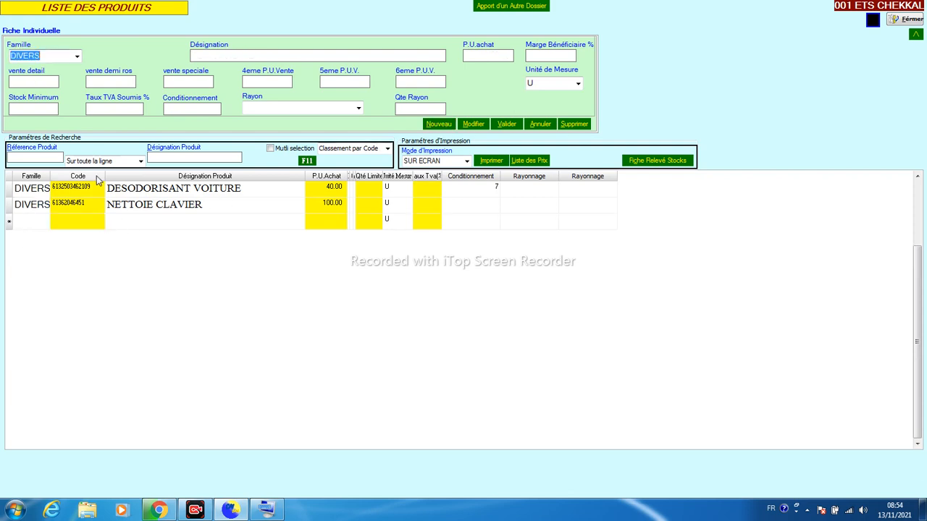
{"action": "left_click", "coordinate": [232, 57]}
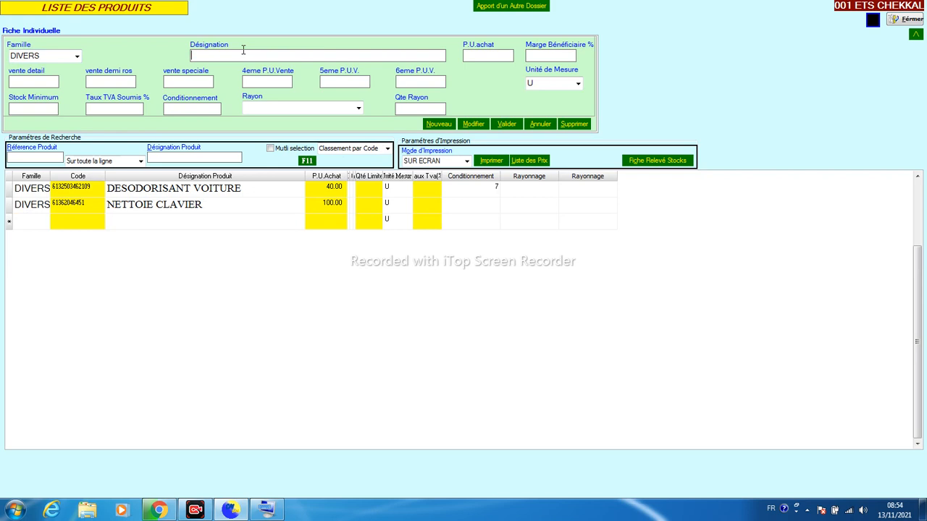
{"action": "type", "text": "DIVERS ARTICLES"}
{"action": "left_click", "coordinate": [505, 126]}
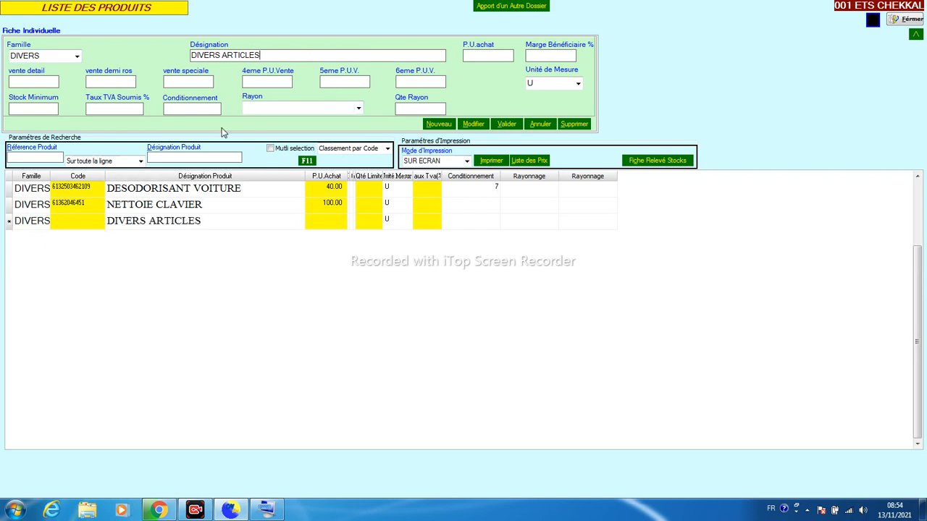
{"action": "left_click", "coordinate": [547, 128]}
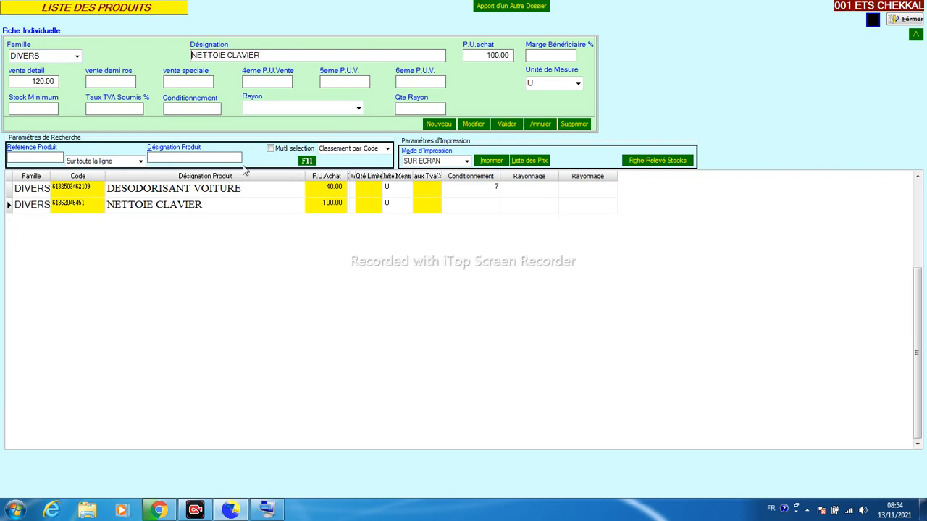
{"action": "left_click", "coordinate": [905, 19]}
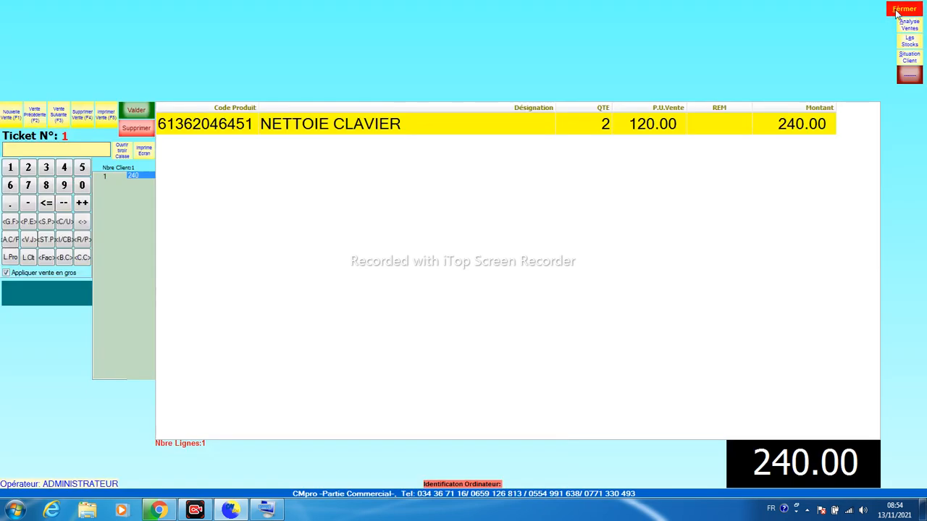
Turn off automatic product codes (Codif. auto.Produit) in the dossier configuration
{"action": "left_click", "coordinate": [897, 13]}
{"action": "left_click", "coordinate": [602, 43]}
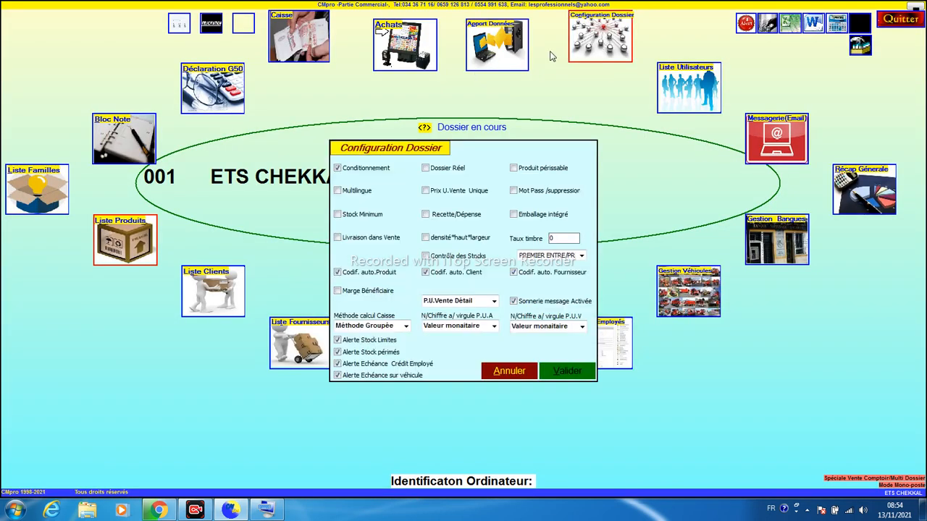
{"action": "left_click", "coordinate": [338, 272]}
{"action": "left_click", "coordinate": [563, 372]}
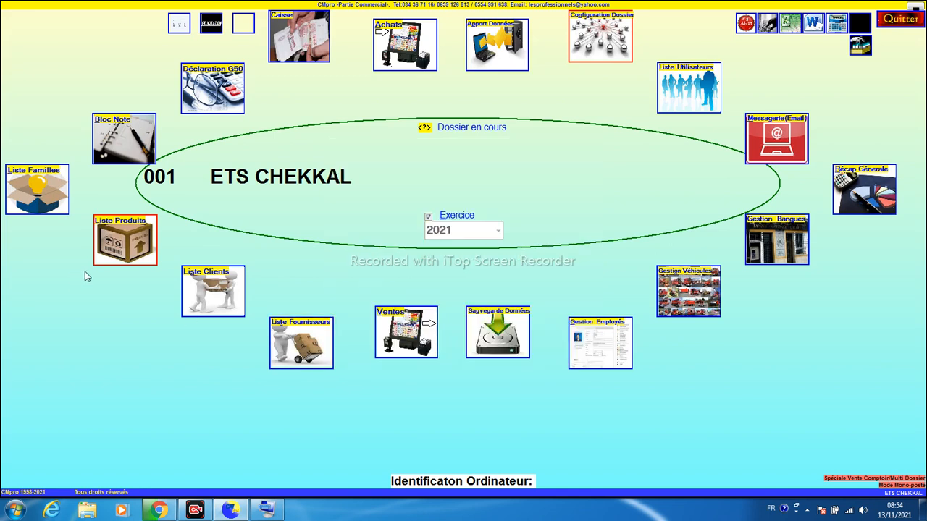
Add product DIVERS ARTICLES with code DIVERS to the product list and verify it
{"action": "left_click", "coordinate": [116, 262]}
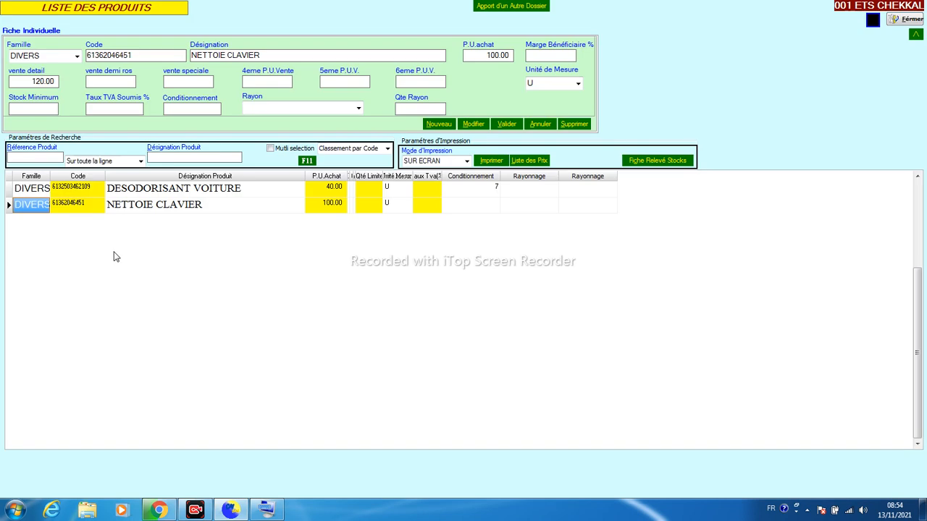
{"action": "left_click", "coordinate": [436, 124]}
{"action": "left_click", "coordinate": [148, 58]}
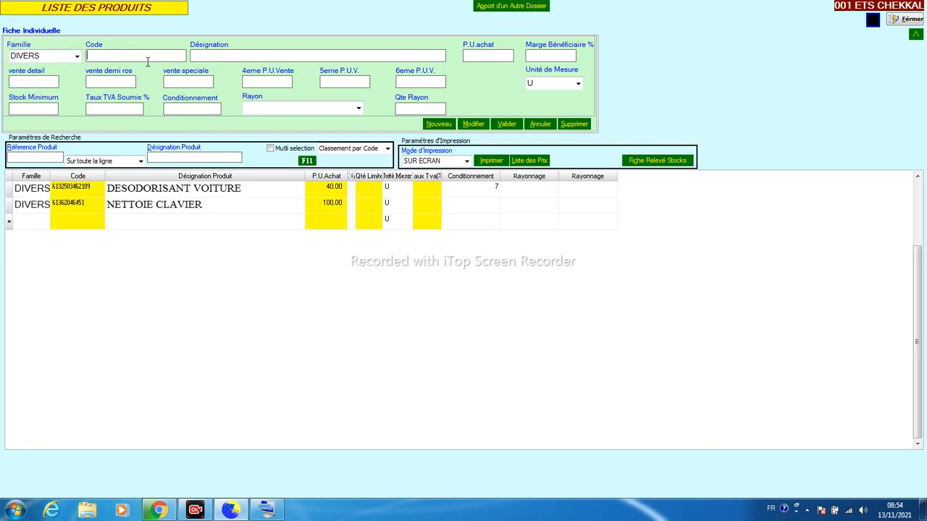
{"action": "type", "text": "DIVERS"}
{"action": "left_click", "coordinate": [224, 56]}
{"action": "type", "text": "DIVERS ARTI"}
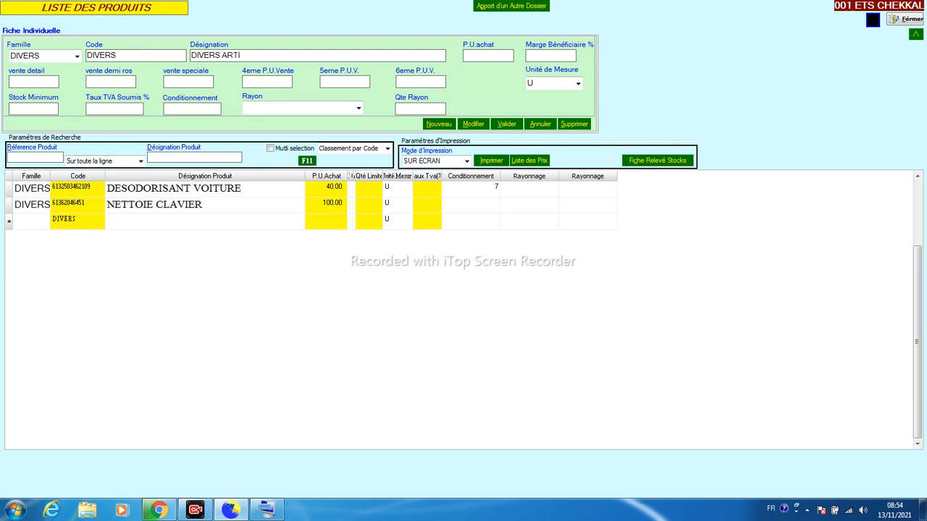
{"action": "type", "text": "CLES"}
{"action": "left_click", "coordinate": [507, 124]}
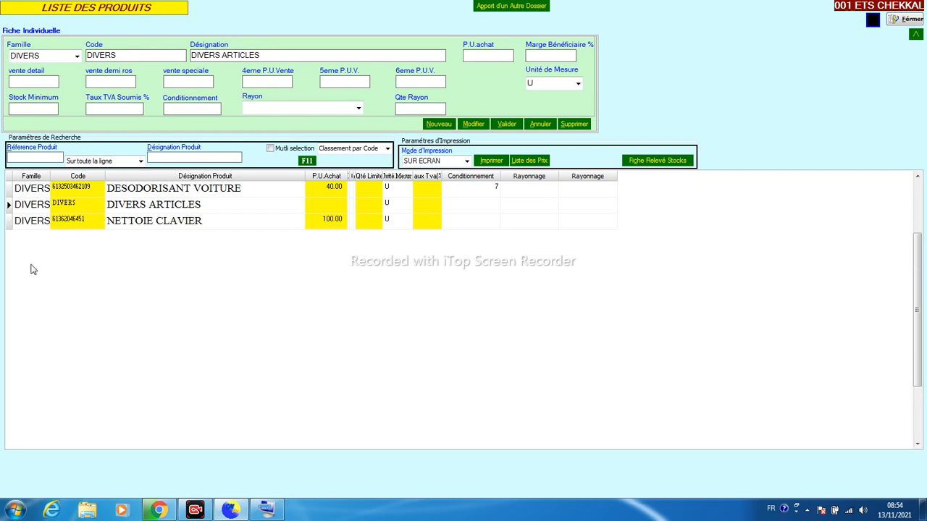
{"action": "left_click", "coordinate": [114, 209]}
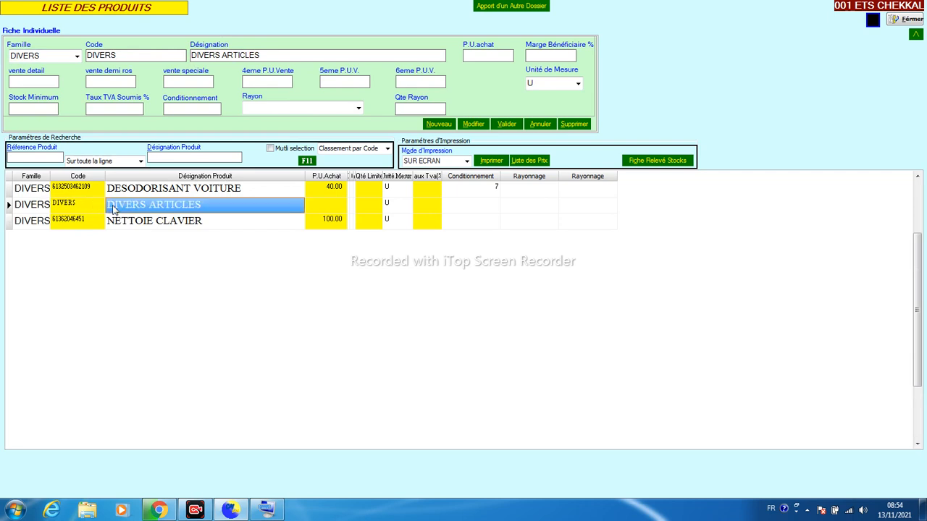
{"action": "left_click", "coordinate": [83, 210]}
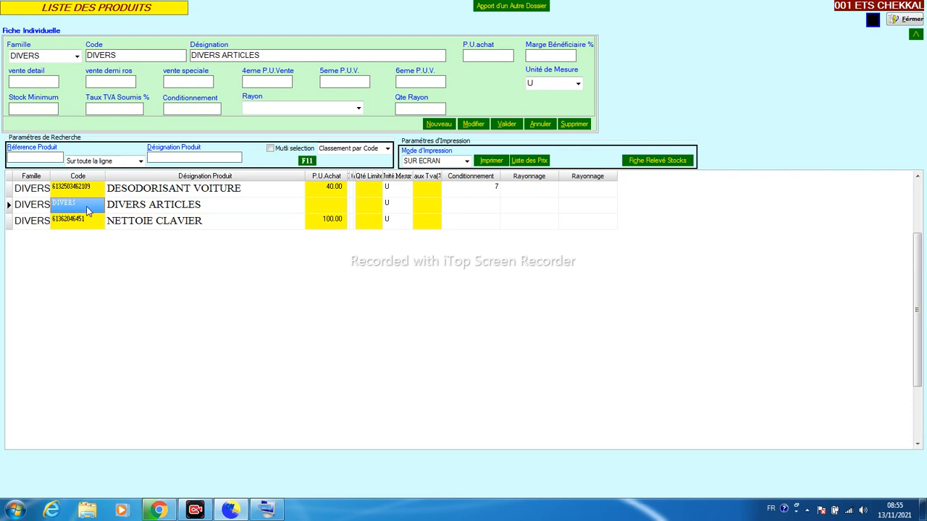
{"action": "left_click", "coordinate": [116, 212]}
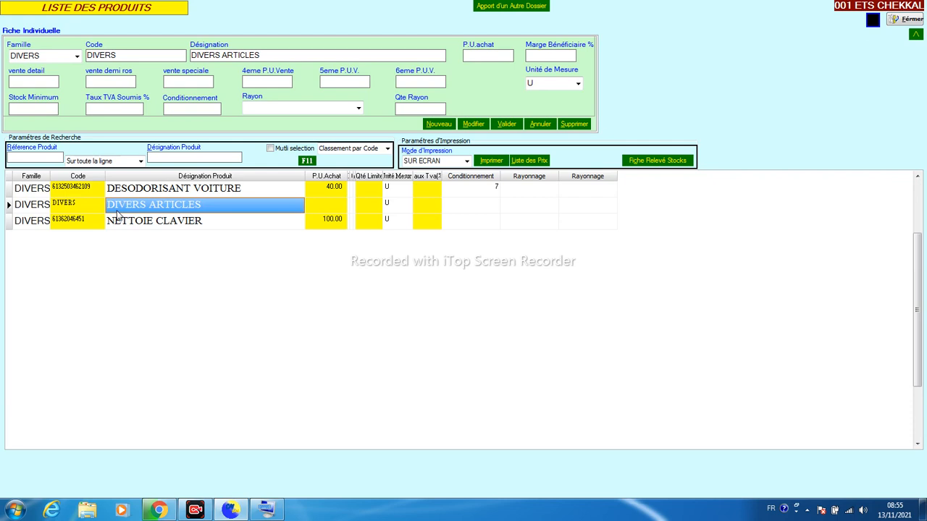
{"action": "left_click", "coordinate": [904, 20]}
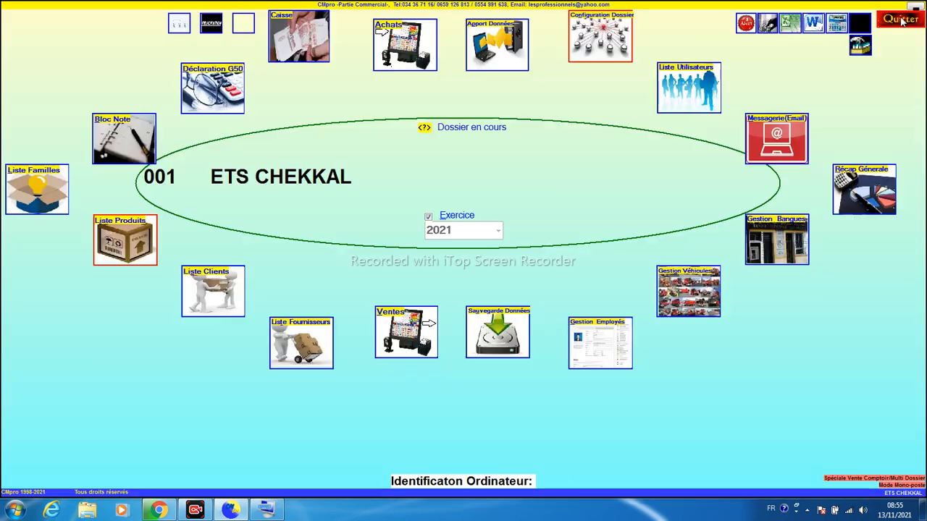
Make DIVERS the sales escape product, then recall previous ticket 1 with its 240.00 sale
{"action": "left_click", "coordinate": [409, 347]}
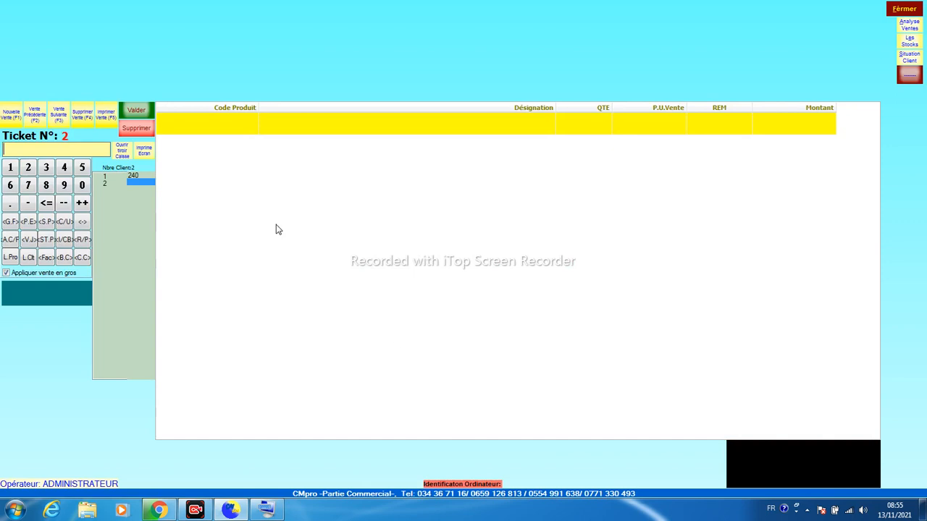
{"action": "left_click", "coordinate": [8, 224]}
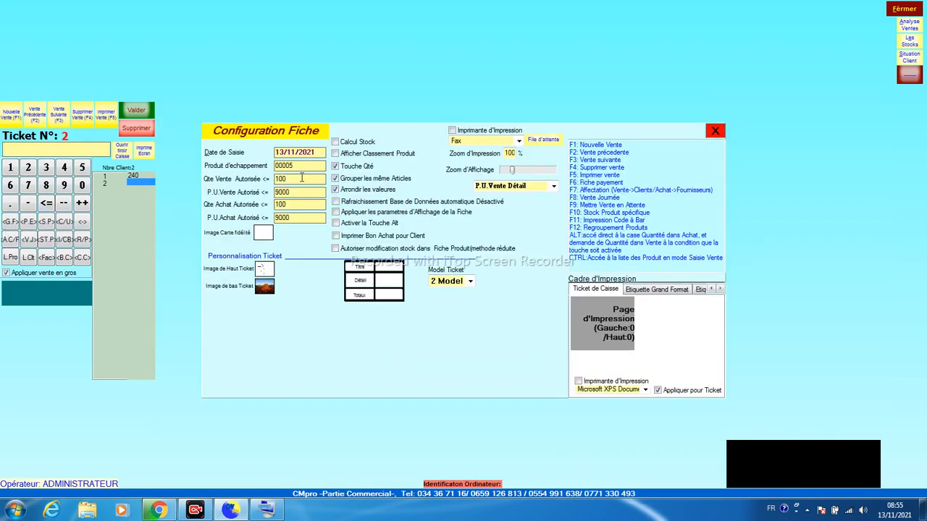
{"action": "type", "text": "DIVERS"}
{"action": "left_click", "coordinate": [716, 131]}
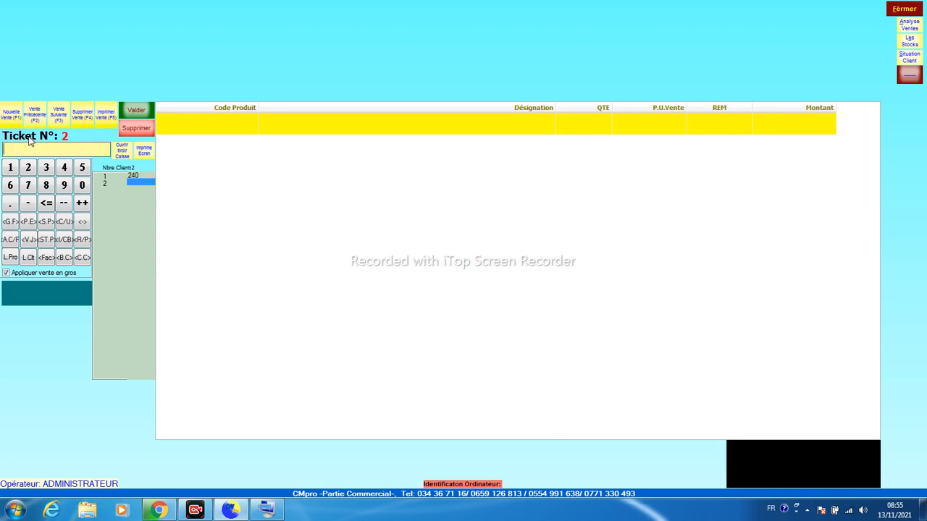
{"action": "left_click", "coordinate": [63, 145]}
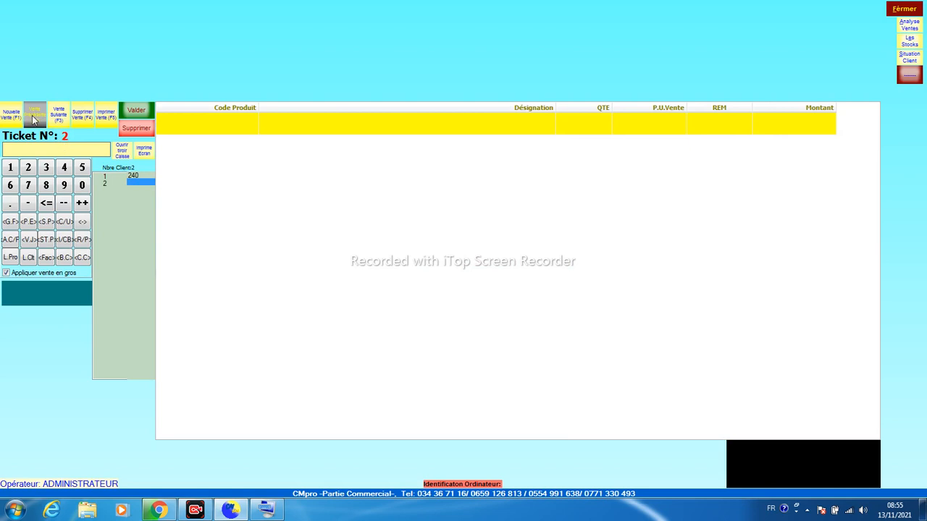
{"action": "left_click", "coordinate": [34, 121]}
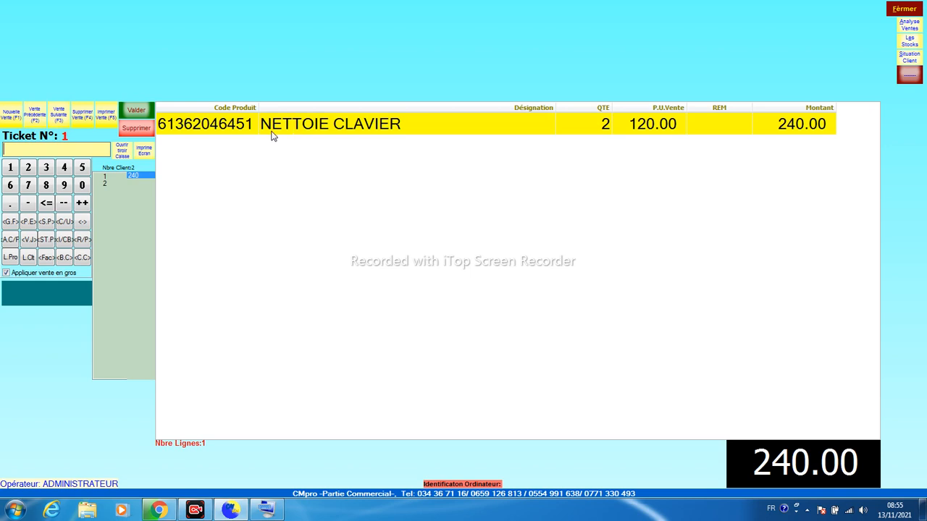
Add a 20.00 DIVERS ARTICLES line to ticket 1, raising its total to 260.00
{"action": "left_click", "coordinate": [12, 122]}
{"action": "left_click", "coordinate": [30, 119]}
{"action": "type", "text": "20"}
{"action": "type", "text": "."}
{"action": "key", "text": "Return"}
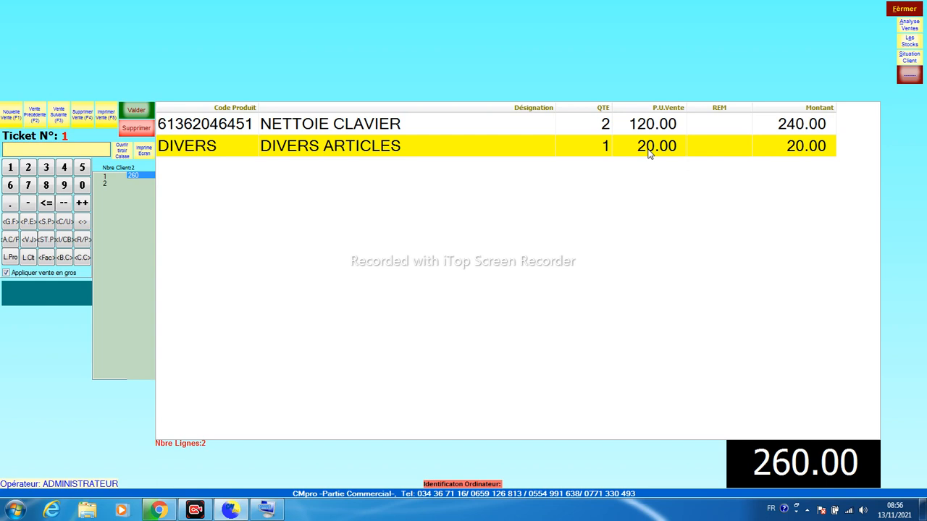
Create product PAIN with code MAN1 and a purchase price of 8.50
{"action": "left_click", "coordinate": [27, 223]}
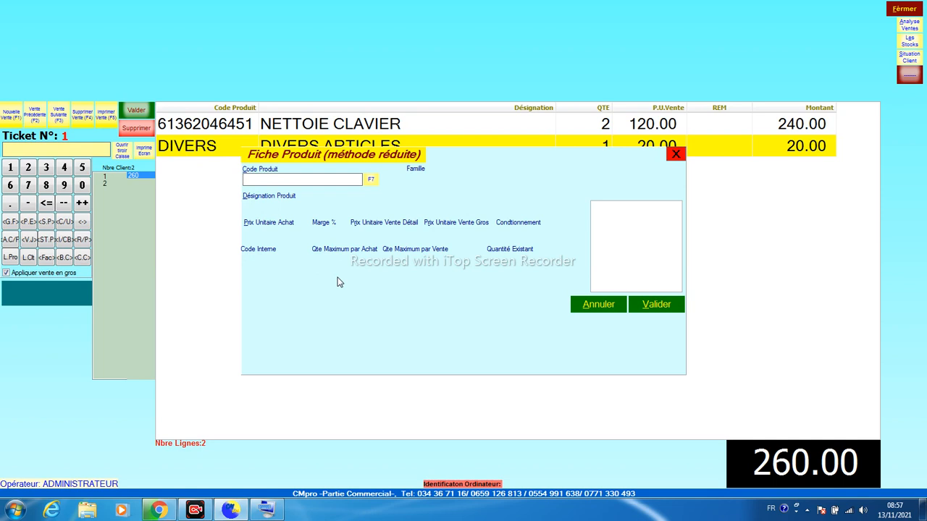
{"action": "type", "text": "MAN"}
{"action": "type", "text": "1"}
{"action": "key", "text": "Return"}
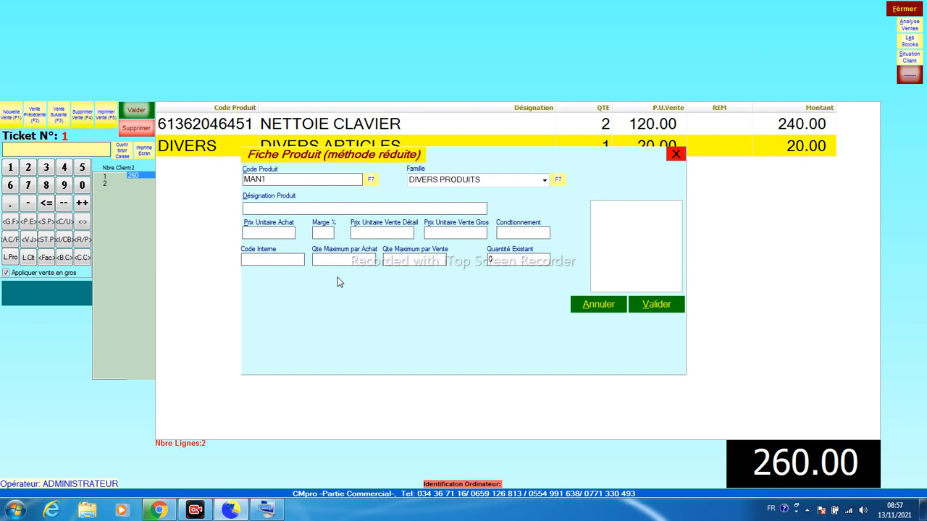
{"action": "type", "text": "PAIN"}
{"action": "key", "text": "Return"}
{"action": "type", "text": "0.50"}
{"action": "key", "text": "Return"}
{"action": "left_click_drag", "start_coordinate": [288, 236], "coordinate": [97, 232]}
{"action": "type", "text": "8.05"}
{"action": "key", "text": "BackSpace"}
{"action": "key", "text": "BackSpace"}
{"action": "key", "text": "Return"}
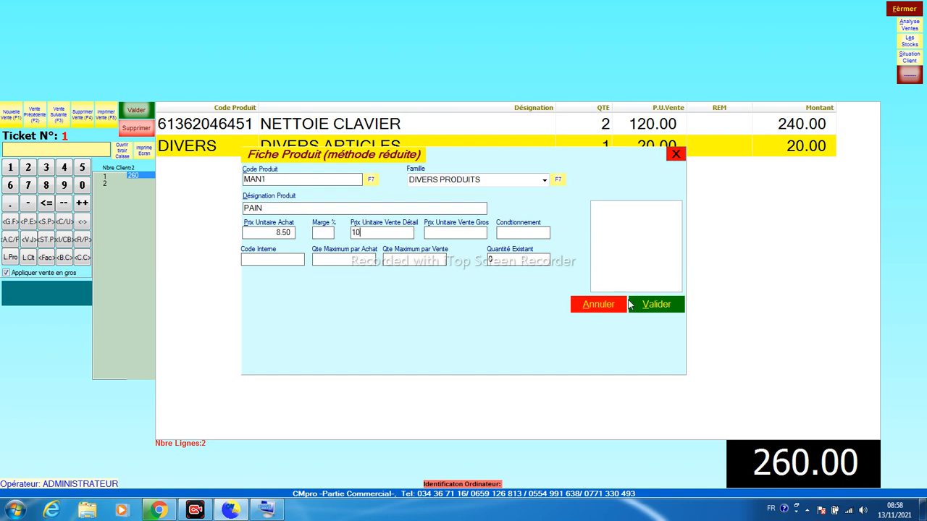
{"action": "left_click", "coordinate": [639, 314]}
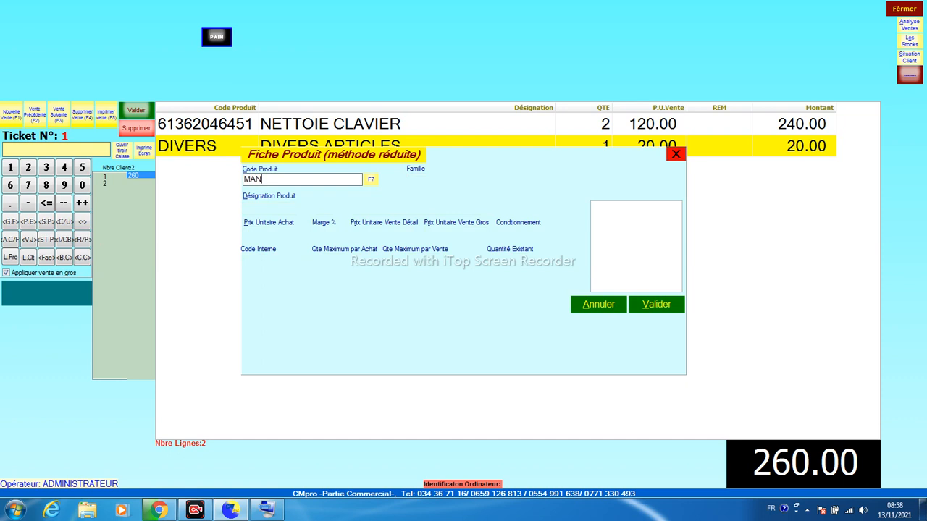
Create product LAIT SACHET (code MAN2) costing 24.50 and retailing at 25, then close the form
{"action": "key", "text": "Return"}
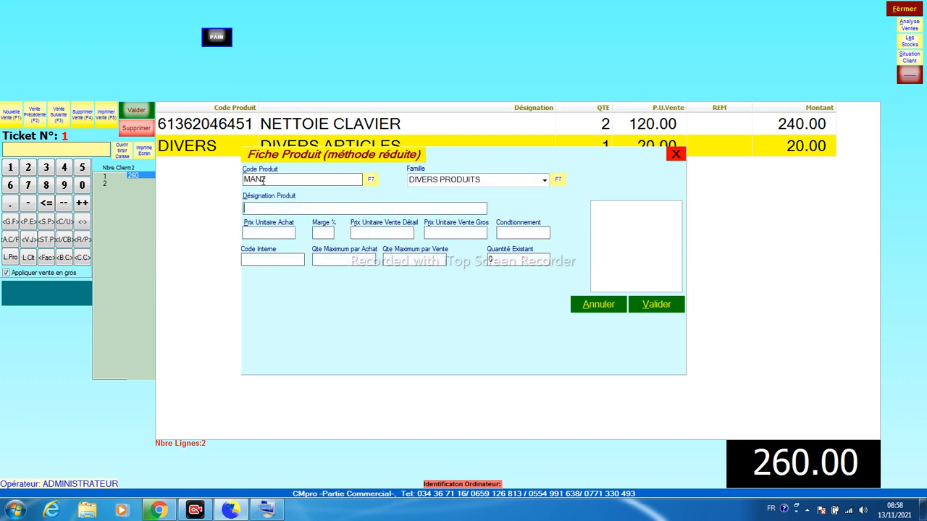
{"action": "type", "text": "LAIT SACH"}
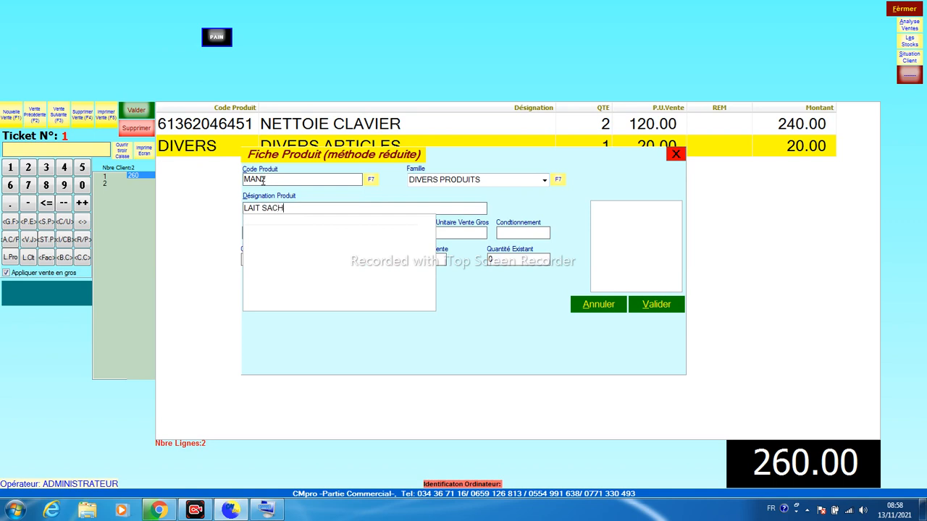
{"action": "type", "text": "ET"}
{"action": "key", "text": "Return"}
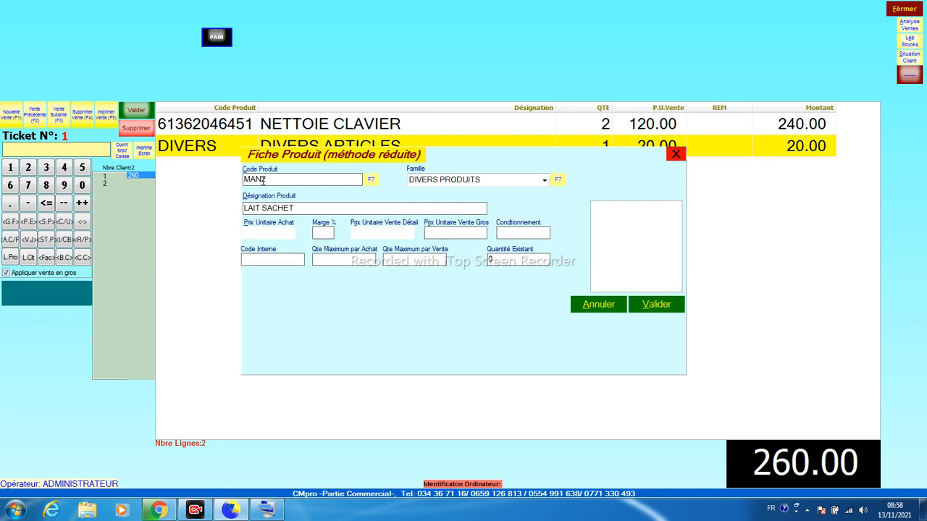
{"action": "type", "text": "24.5"}
{"action": "key", "text": "Return"}
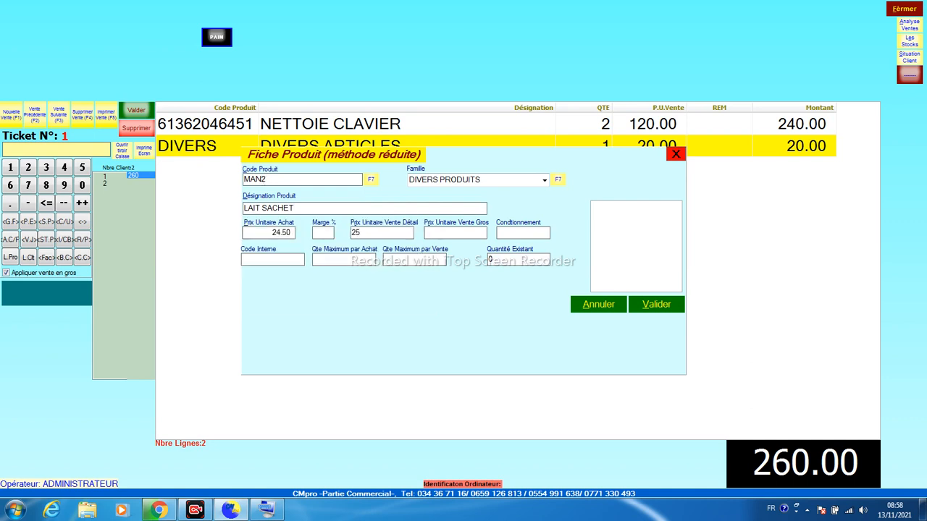
{"action": "type", "text": "25"}
{"action": "key", "text": "Return"}
{"action": "left_click", "coordinate": [657, 307]}
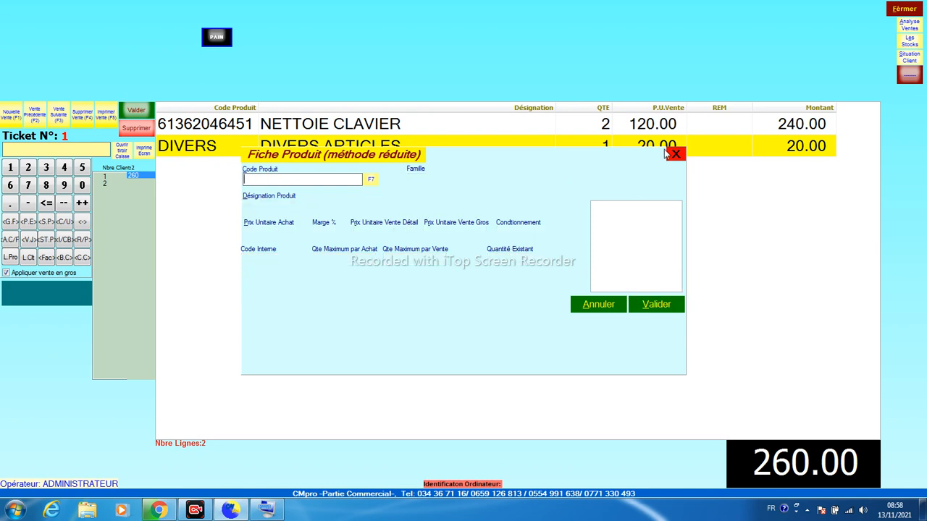
{"action": "left_click", "coordinate": [675, 155]}
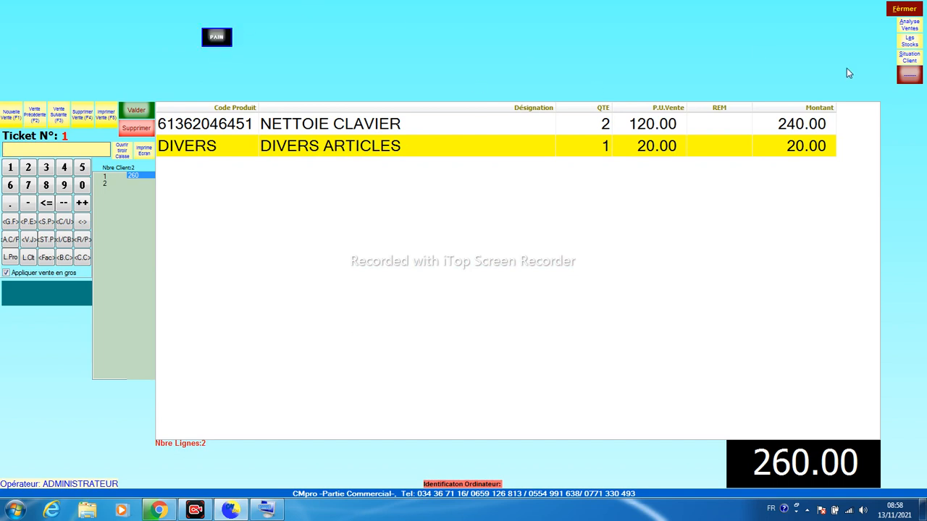
Unlock the sales screen layout and move the PAIN button to the top-left corner
{"action": "left_click", "coordinate": [911, 80]}
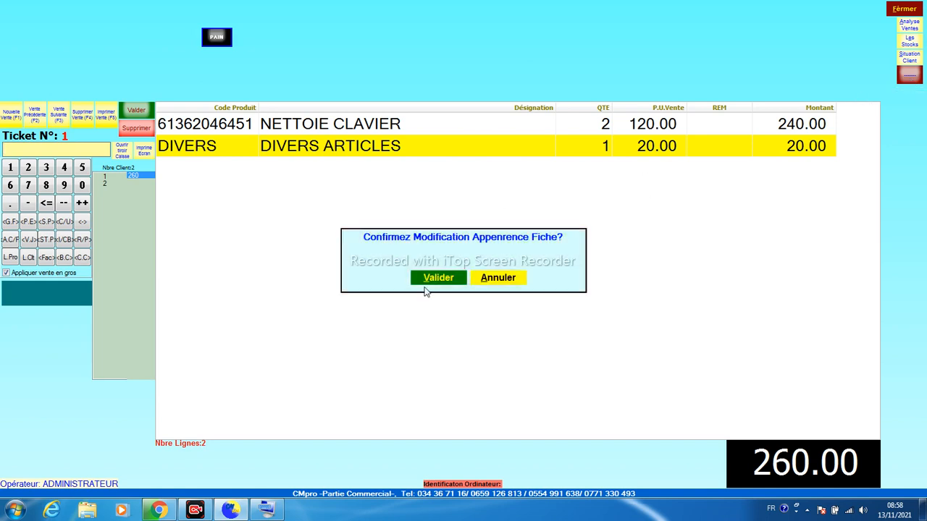
{"action": "left_click", "coordinate": [436, 279]}
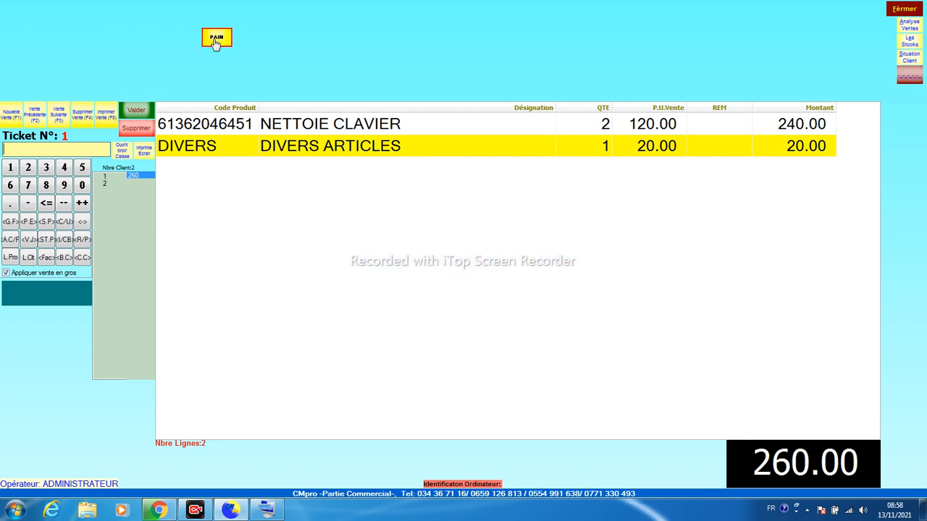
{"action": "left_click_drag", "start_coordinate": [217, 36], "coordinate": [124, 98]}
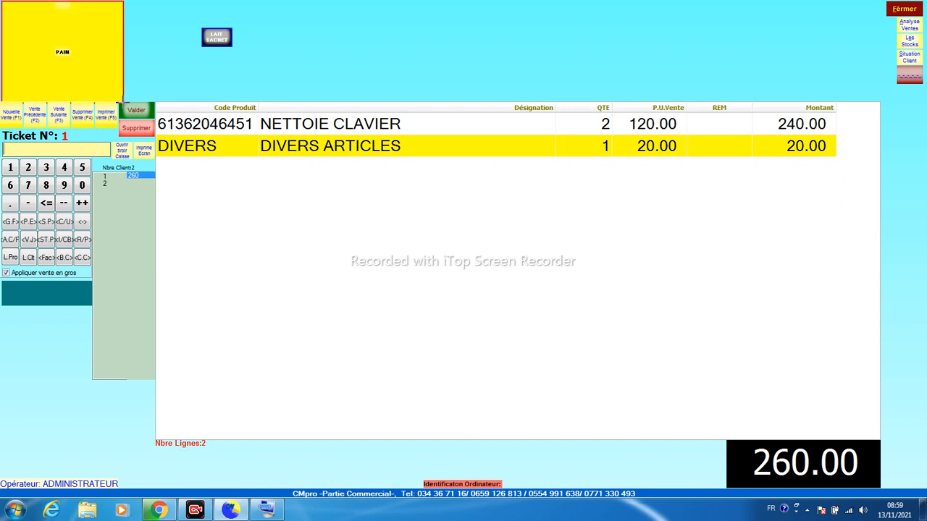
Give the PAIN button larger Arial lettering on a red background
{"action": "right_click", "coordinate": [46, 49]}
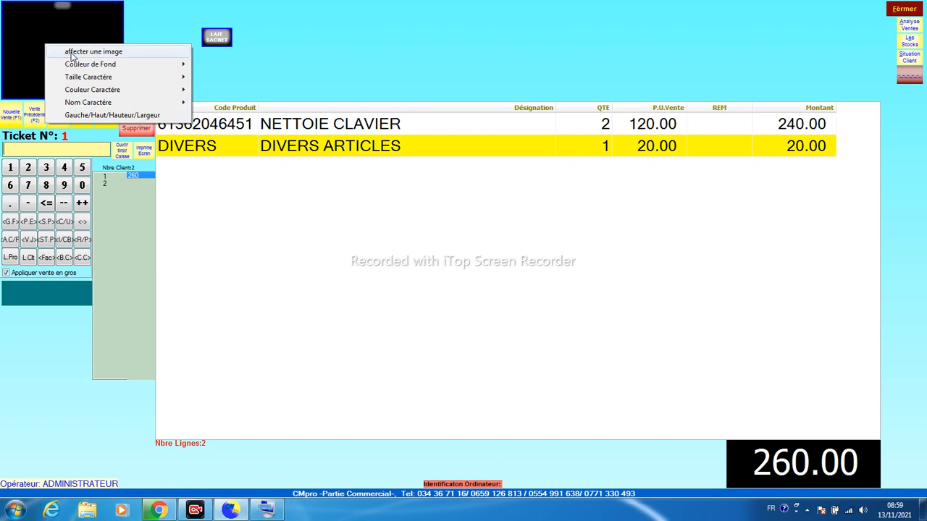
{"action": "mouse_move", "coordinate": [75, 80]}
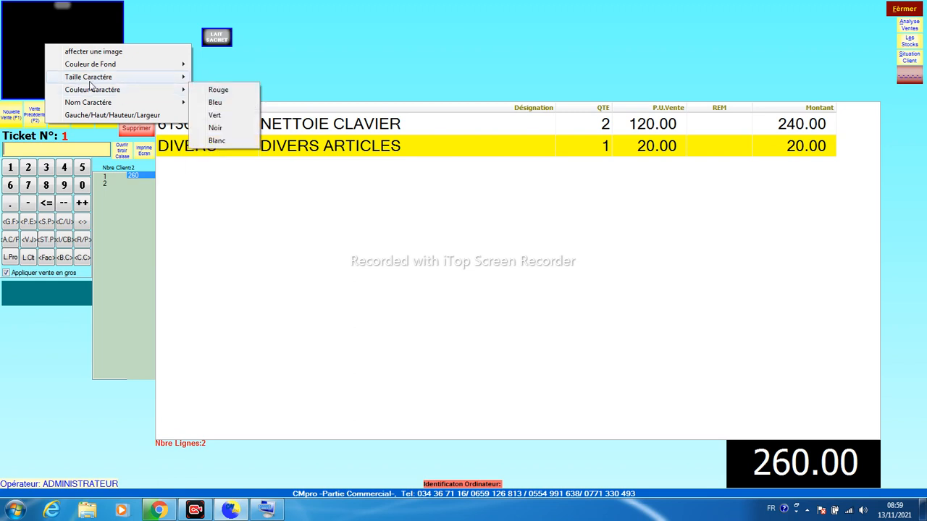
{"action": "mouse_move", "coordinate": [164, 90]}
{"action": "mouse_move", "coordinate": [108, 77]}
{"action": "left_click", "coordinate": [213, 150]}
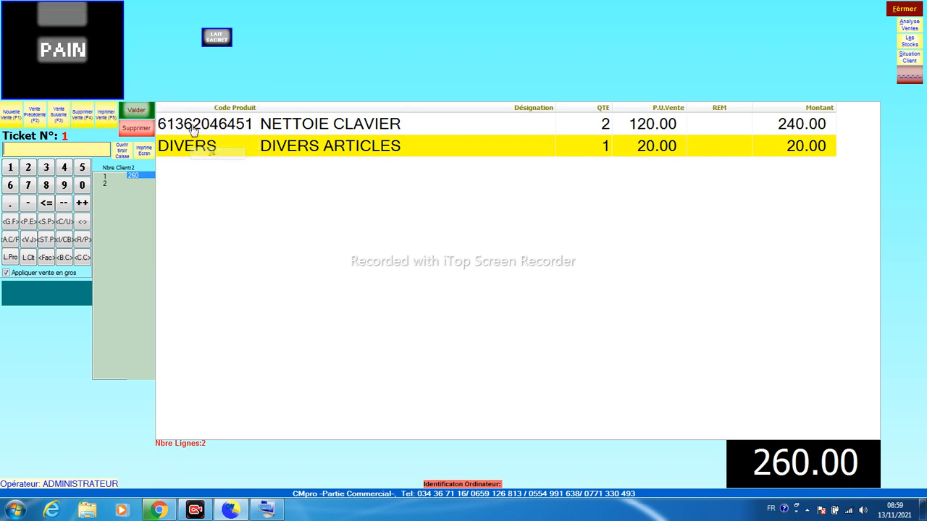
{"action": "right_click", "coordinate": [61, 52]}
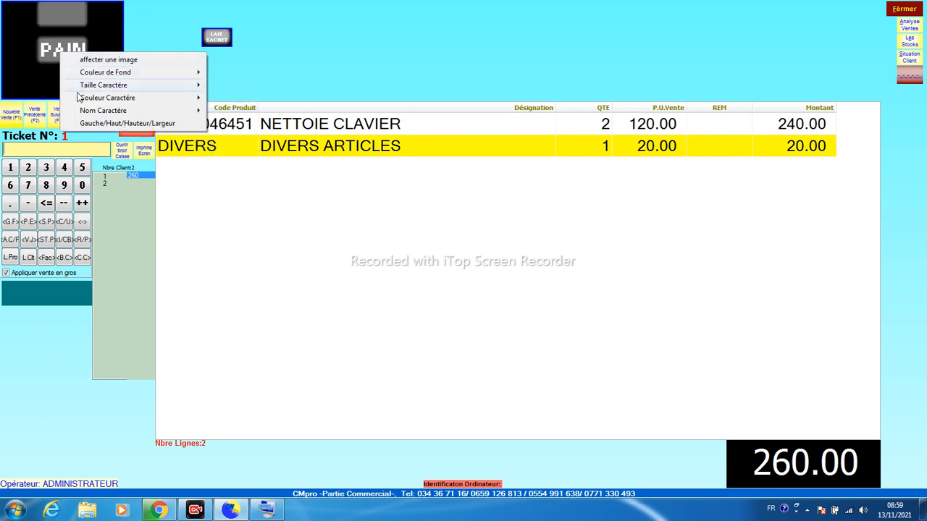
{"action": "mouse_move", "coordinate": [196, 110]}
{"action": "left_click", "coordinate": [221, 122]}
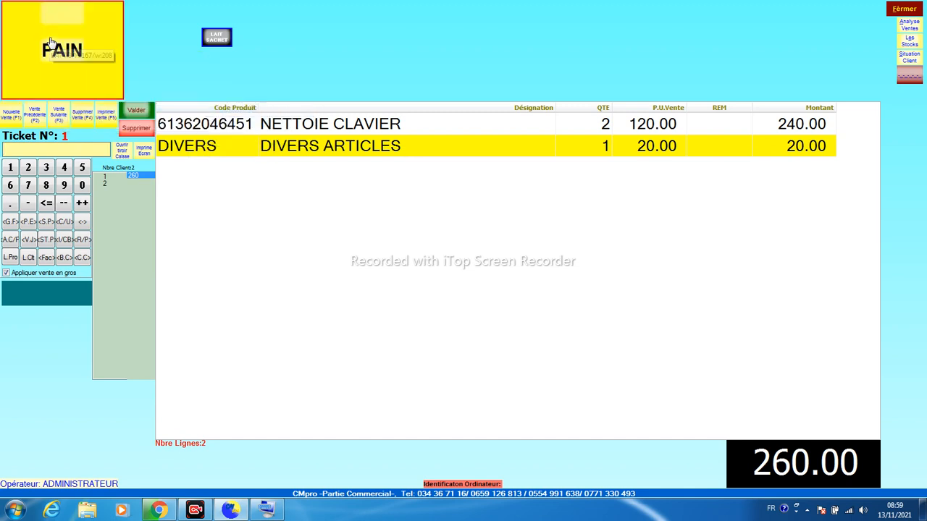
{"action": "right_click", "coordinate": [59, 56]}
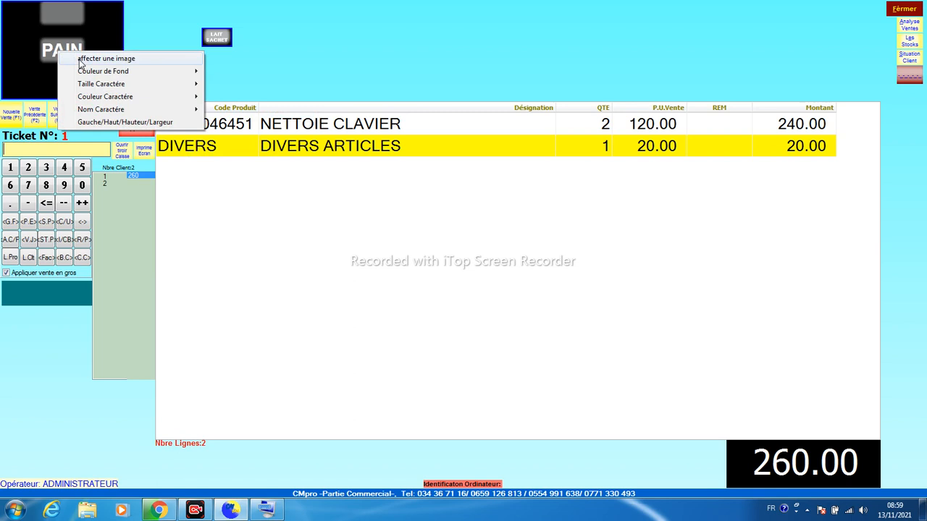
{"action": "mouse_move", "coordinate": [171, 65]}
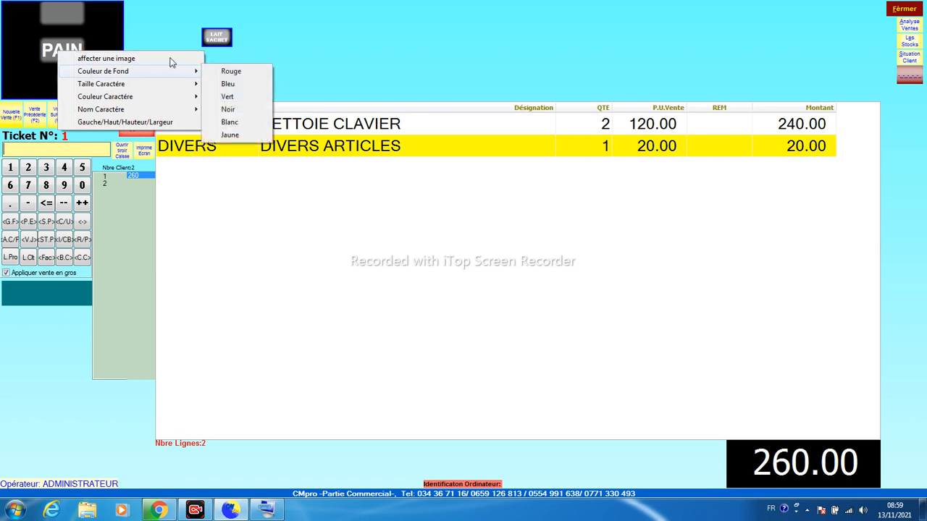
{"action": "left_click", "coordinate": [247, 73]}
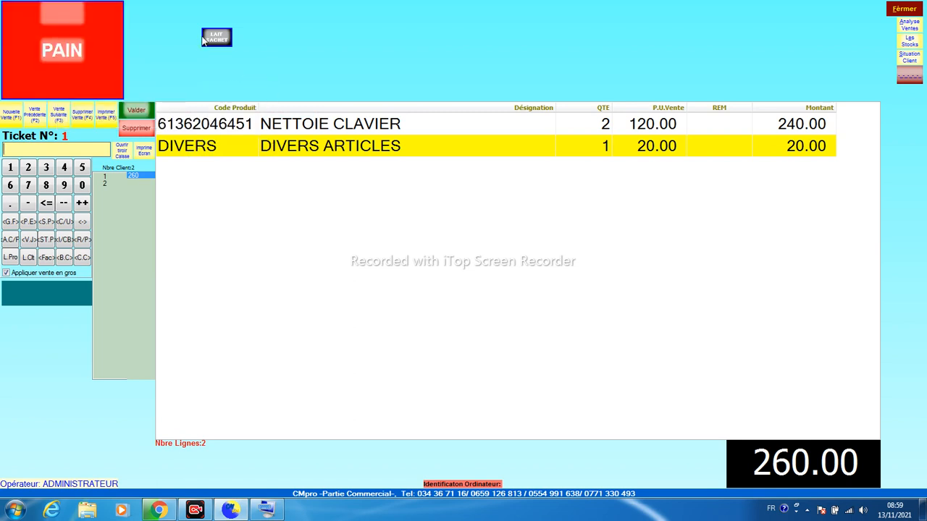
{"action": "right_click", "coordinate": [75, 10]}
Put the 'capture' salad image on the PAIN button and enlarge it over the top-left area
{"action": "left_click", "coordinate": [91, 18]}
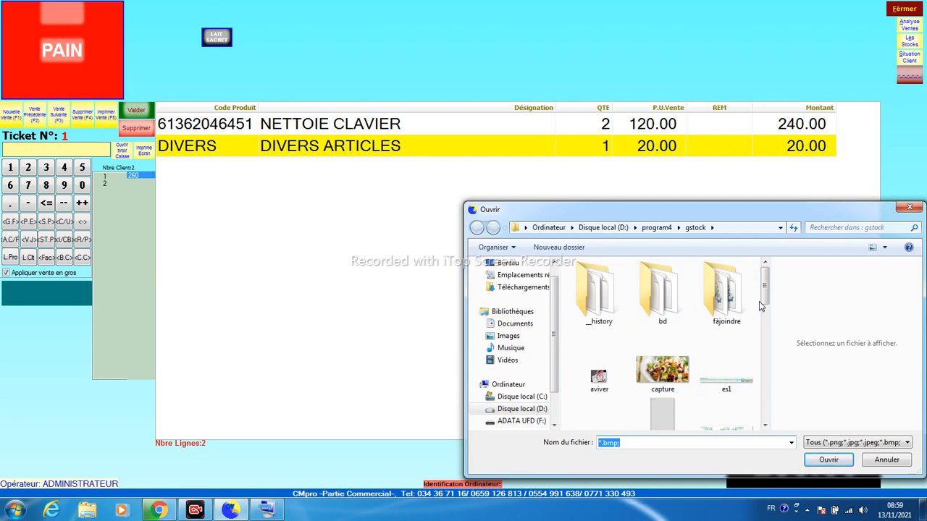
{"action": "mouse_move", "coordinate": [766, 298]}
{"action": "left_mouse_down"}
{"action": "mouse_move", "coordinate": [766, 333]}
{"action": "mouse_move", "coordinate": [766, 297]}
{"action": "left_mouse_up"}
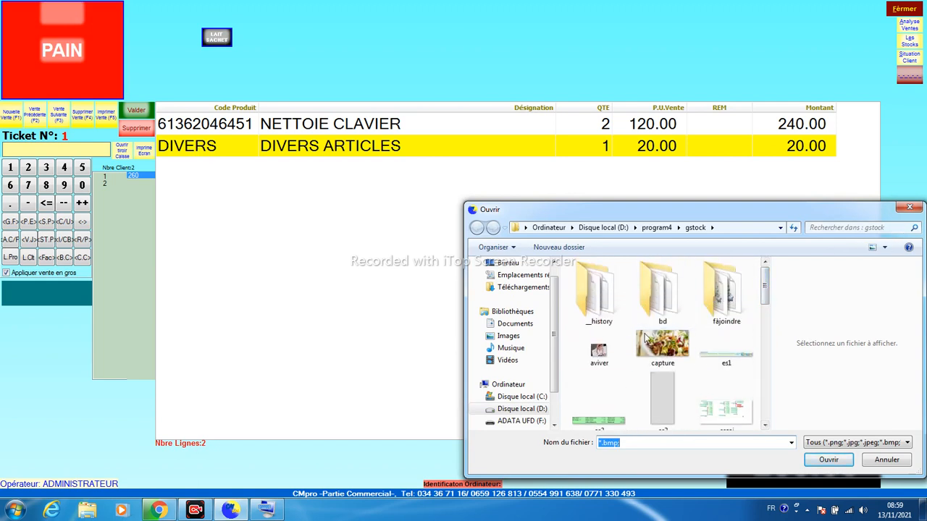
{"action": "left_click", "coordinate": [911, 209]}
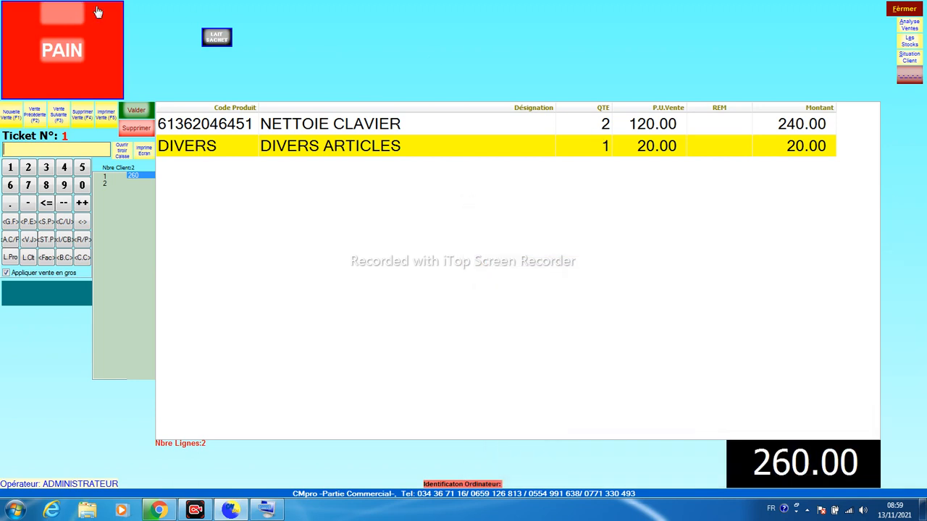
{"action": "right_click", "coordinate": [62, 22]}
{"action": "left_click", "coordinate": [76, 27]}
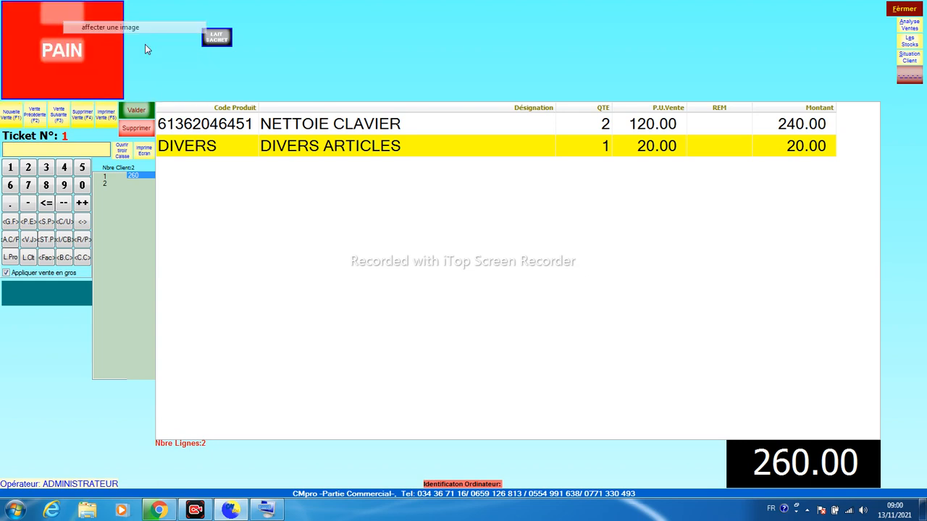
{"action": "scroll", "coordinate": [688, 339], "scroll_direction": "down", "scroll_amount": 3}
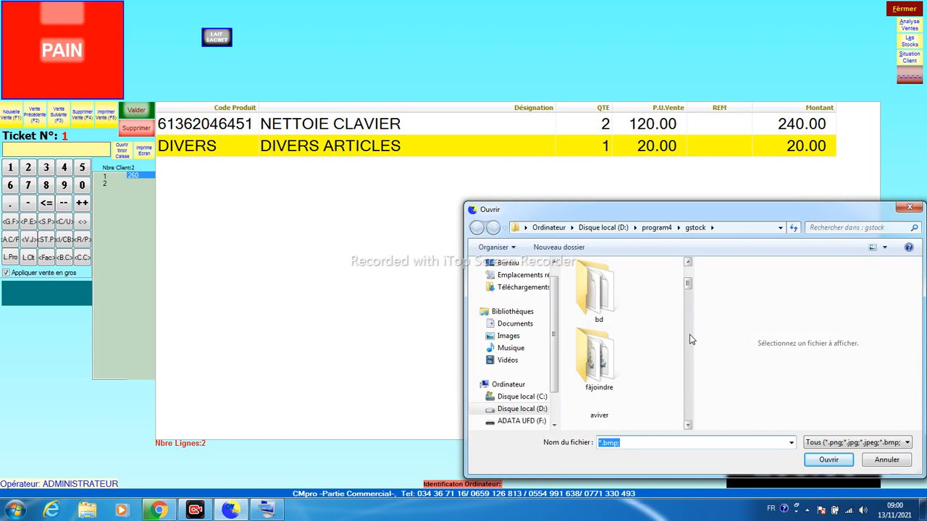
{"action": "left_click", "coordinate": [603, 366]}
{"action": "double_click", "coordinate": [604, 366]}
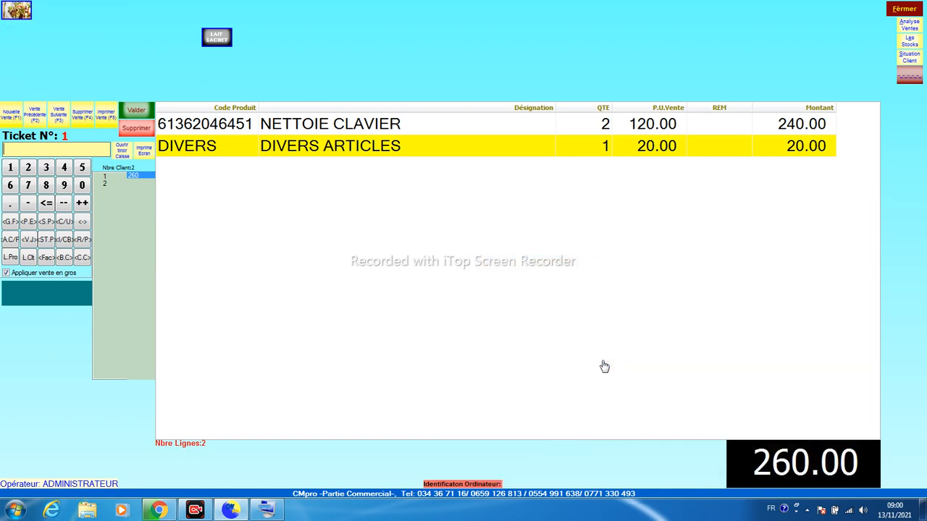
{"action": "left_click_drag", "start_coordinate": [33, 21], "coordinate": [110, 94]}
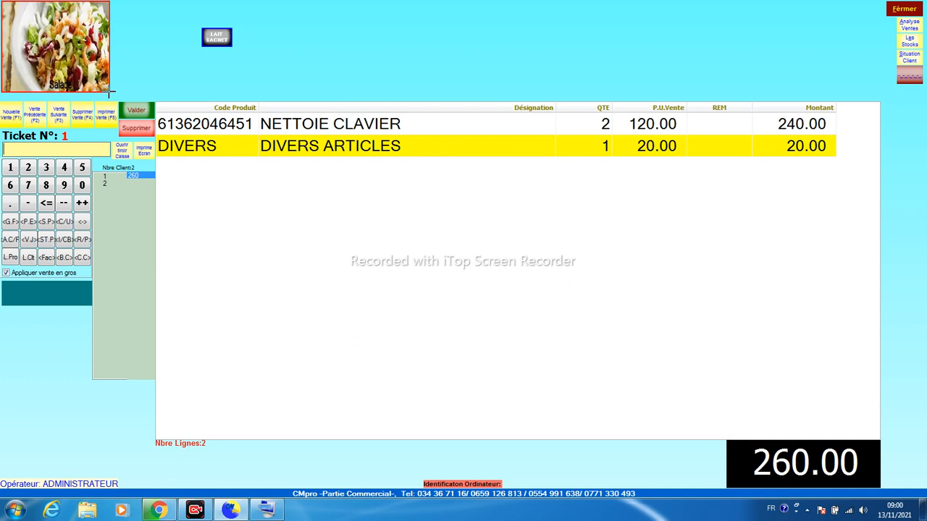
Remove PAIN's picture, set its label to size 24 Microsoft Sans Serif, and enlarge LAIT SACHET beside it
{"action": "right_click", "coordinate": [56, 43]}
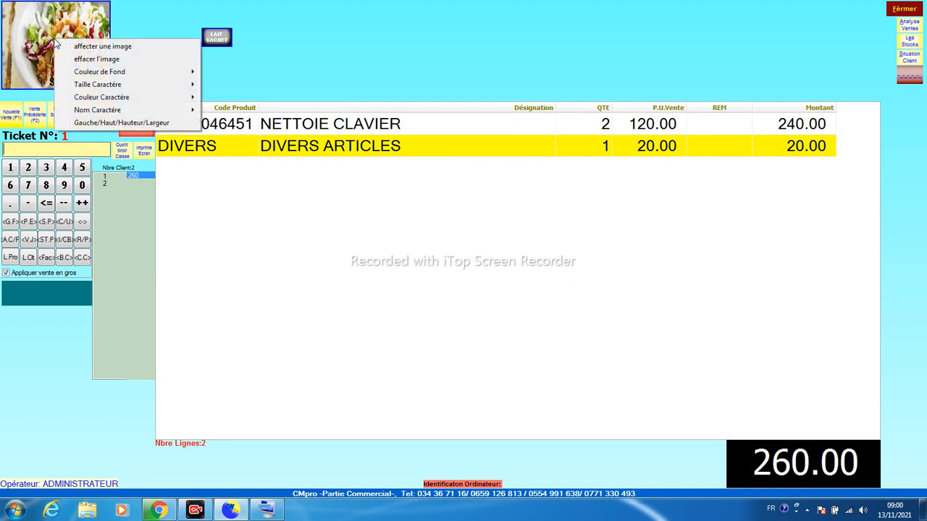
{"action": "left_click", "coordinate": [84, 61]}
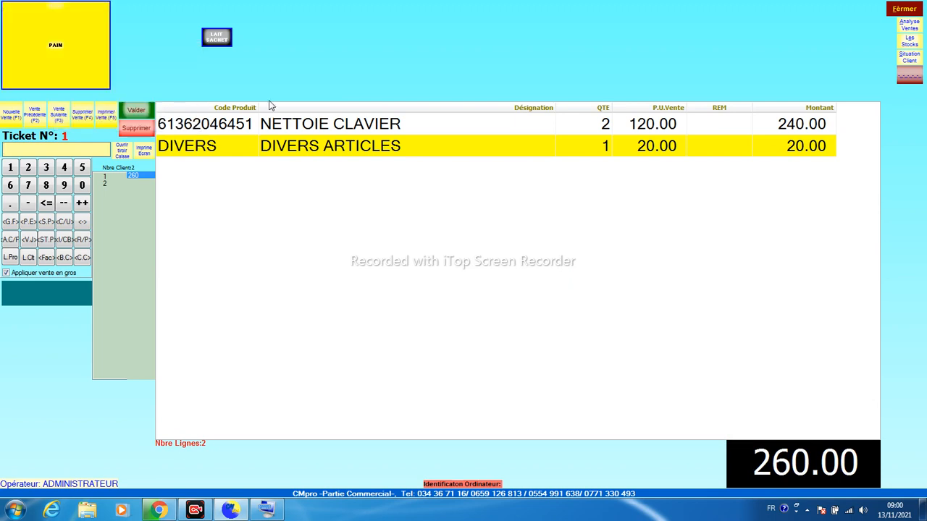
{"action": "right_click", "coordinate": [40, 45]}
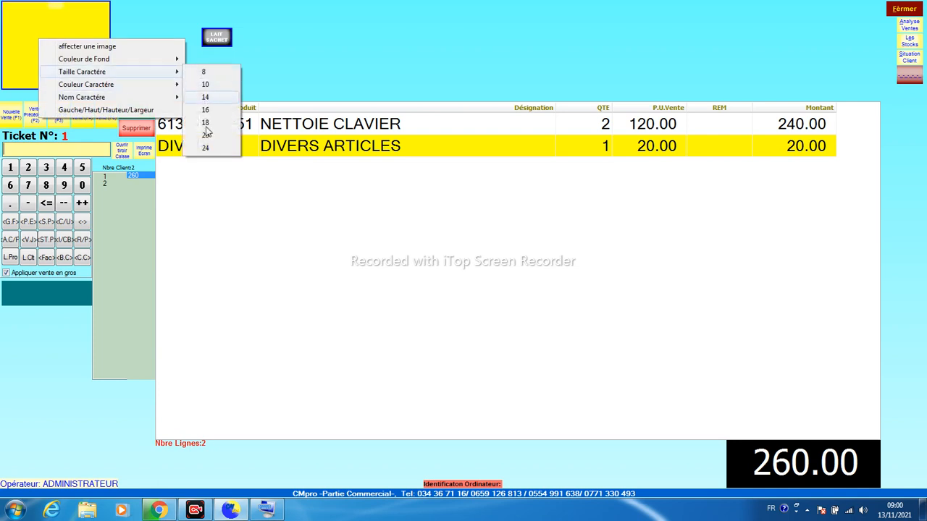
{"action": "left_click", "coordinate": [206, 150]}
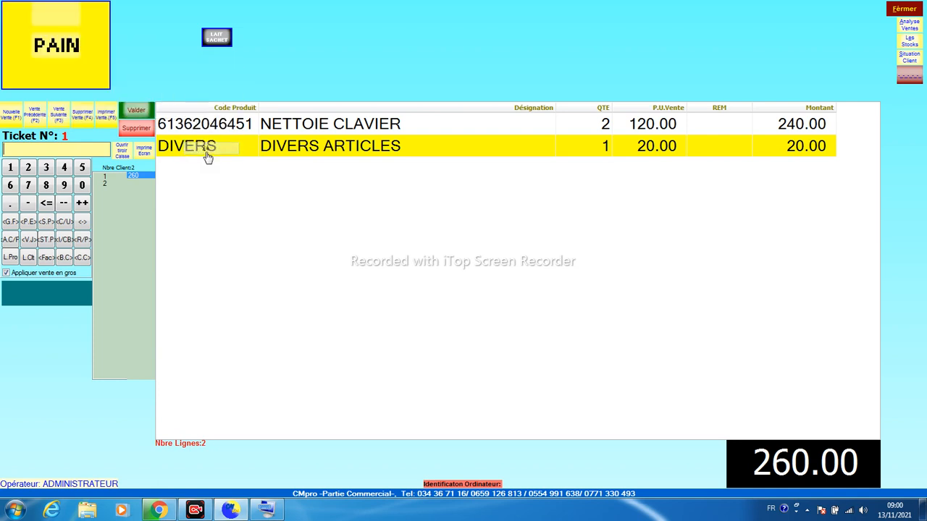
{"action": "right_click", "coordinate": [74, 43]}
{"action": "mouse_move", "coordinate": [139, 102]}
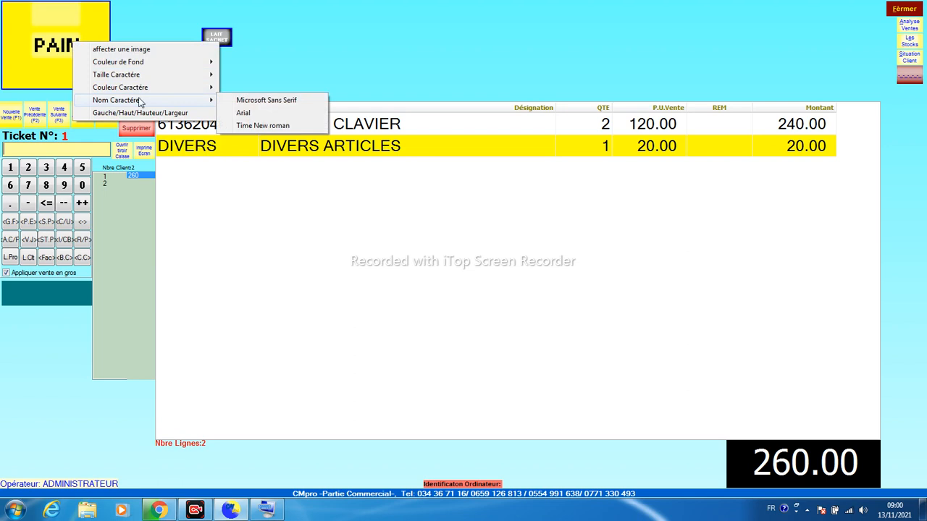
{"action": "left_click", "coordinate": [232, 103]}
{"action": "left_click_drag", "start_coordinate": [216, 38], "coordinate": [256, 92]}
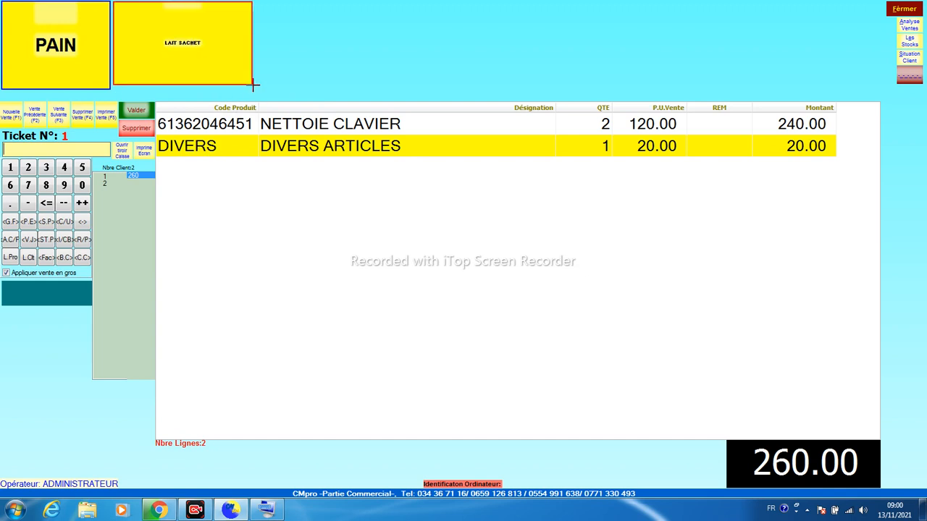
Give LAIT SACHET a green background with maximum-size Arial lettering
{"action": "right_click", "coordinate": [161, 63]}
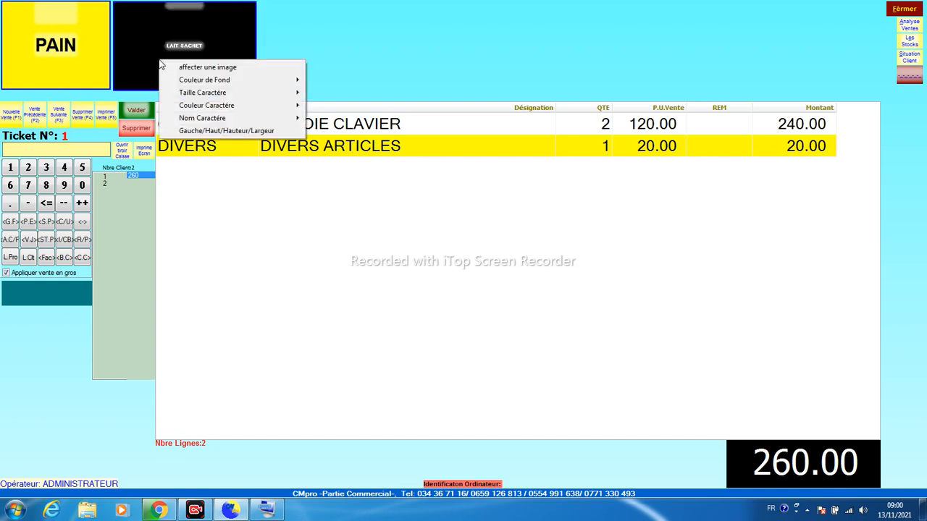
{"action": "mouse_move", "coordinate": [217, 80]}
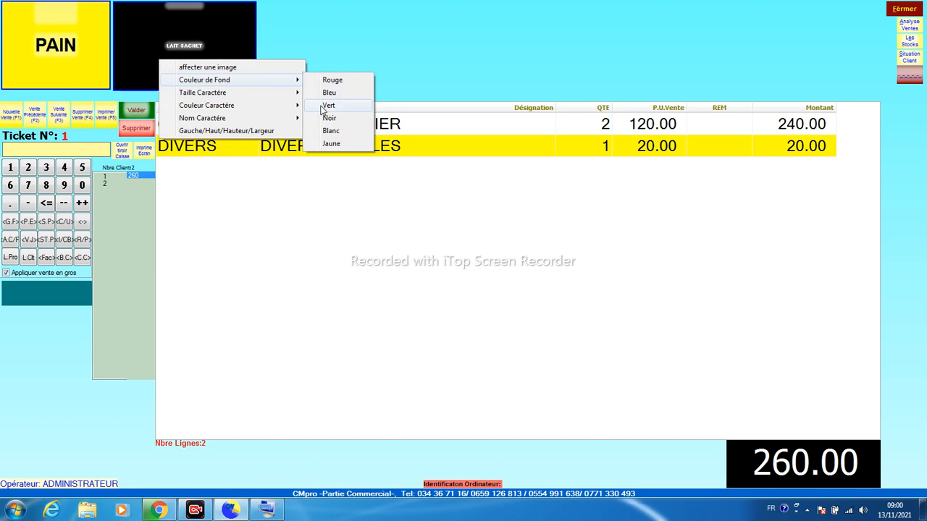
{"action": "left_click", "coordinate": [330, 143]}
{"action": "right_click", "coordinate": [189, 46]}
{"action": "mouse_move", "coordinate": [255, 81]}
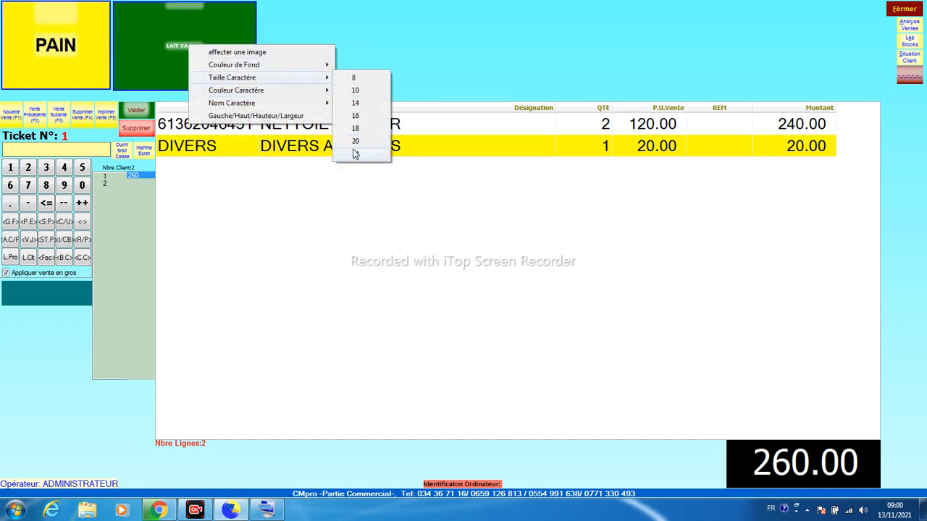
{"action": "left_click", "coordinate": [356, 157]}
{"action": "right_click", "coordinate": [201, 33]}
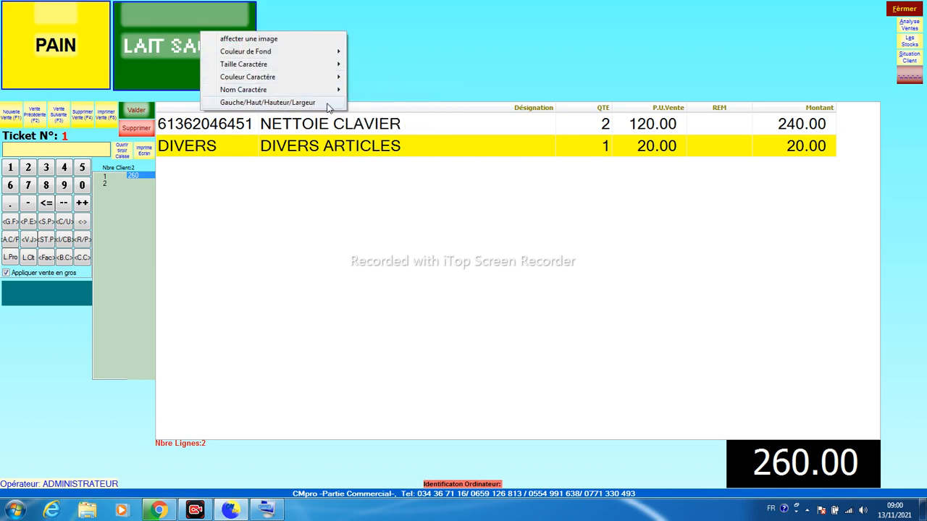
{"action": "mouse_move", "coordinate": [332, 90]}
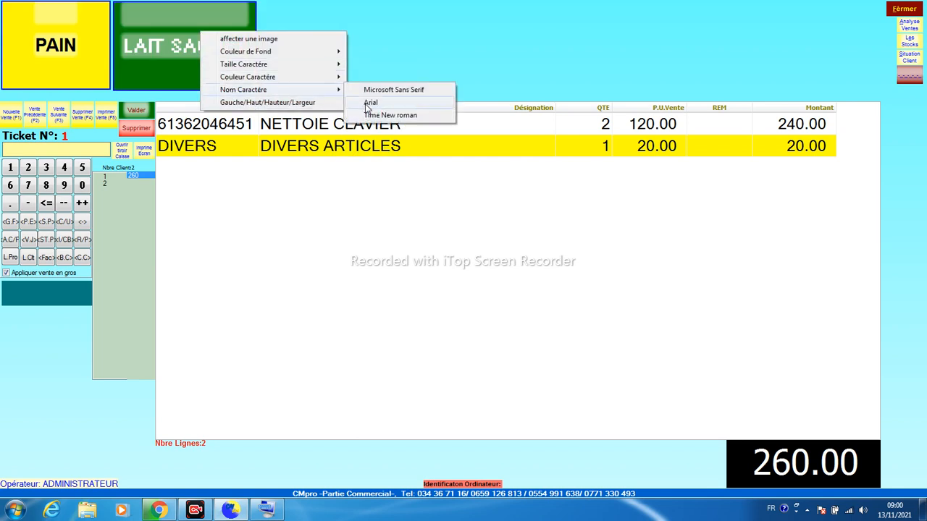
{"action": "left_click", "coordinate": [367, 105]}
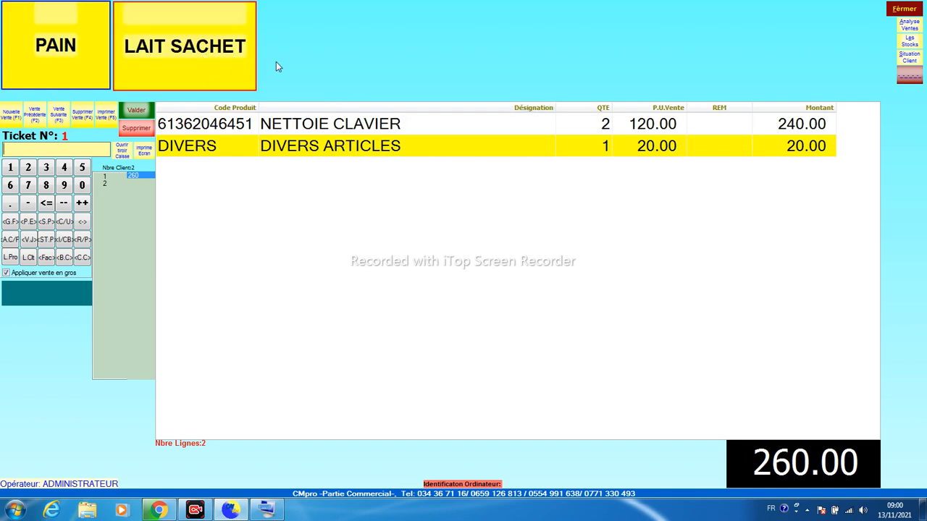
Make PAIN red text on a white background, then start new empty ticket 2
{"action": "right_click", "coordinate": [36, 28]}
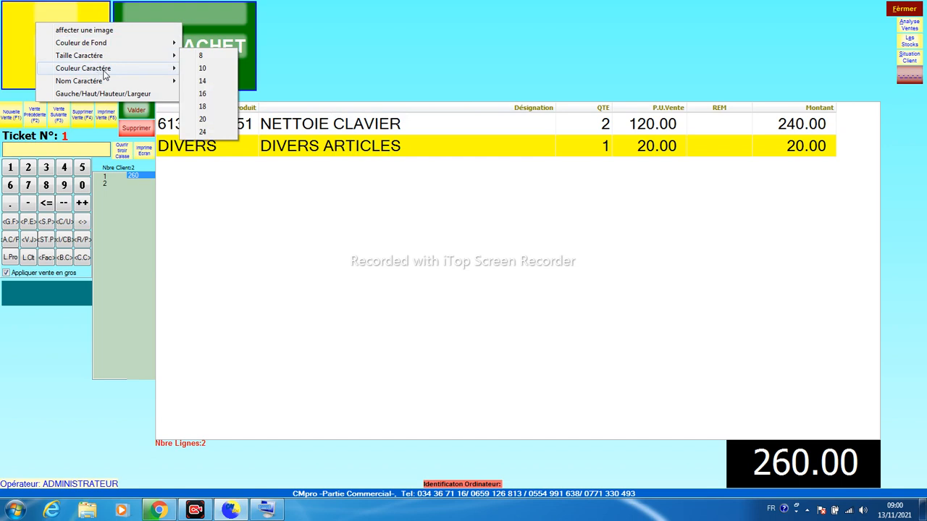
{"action": "mouse_move", "coordinate": [116, 74]}
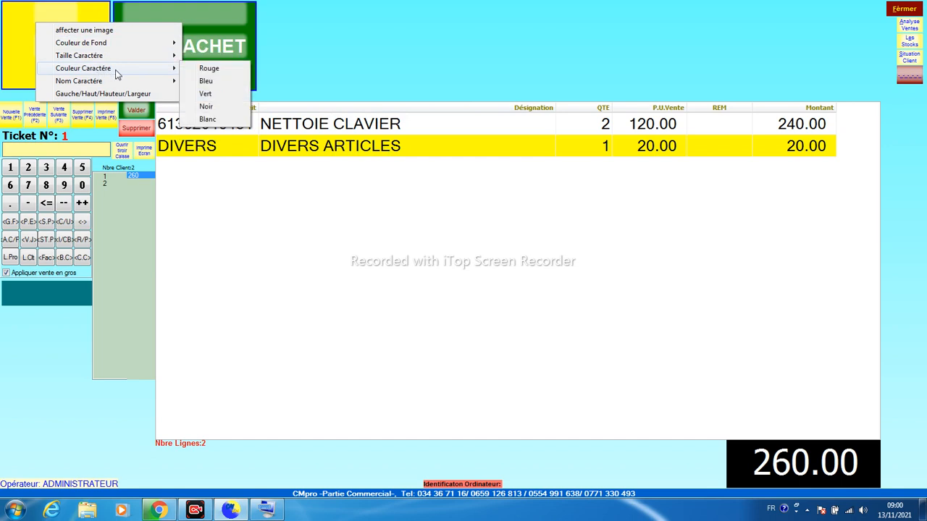
{"action": "left_click", "coordinate": [207, 118]}
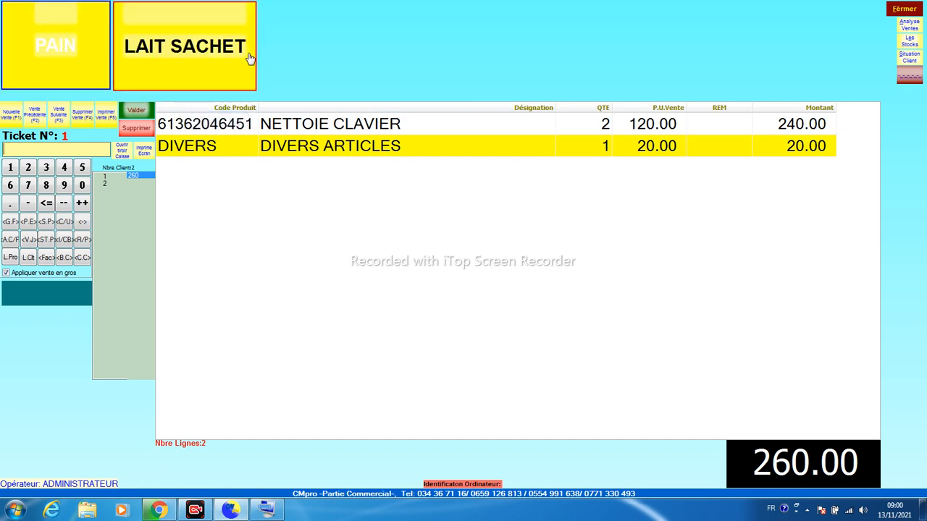
{"action": "right_click", "coordinate": [70, 20]}
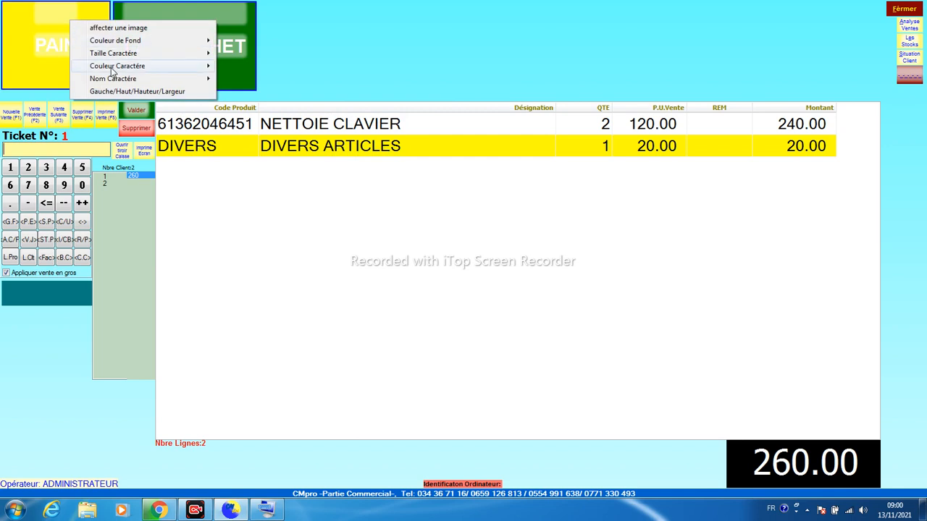
{"action": "mouse_move", "coordinate": [209, 68]}
{"action": "left_click", "coordinate": [239, 66]}
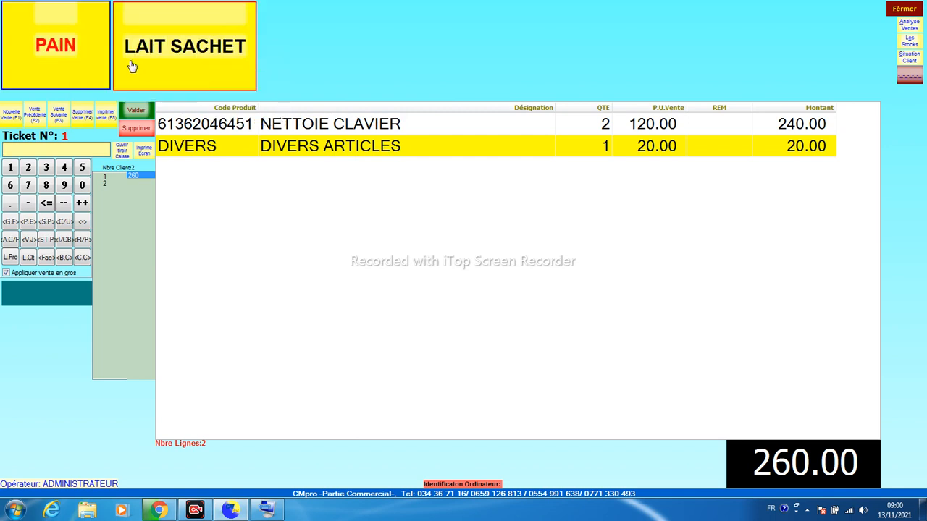
{"action": "right_click", "coordinate": [48, 18]}
{"action": "mouse_move", "coordinate": [112, 40]}
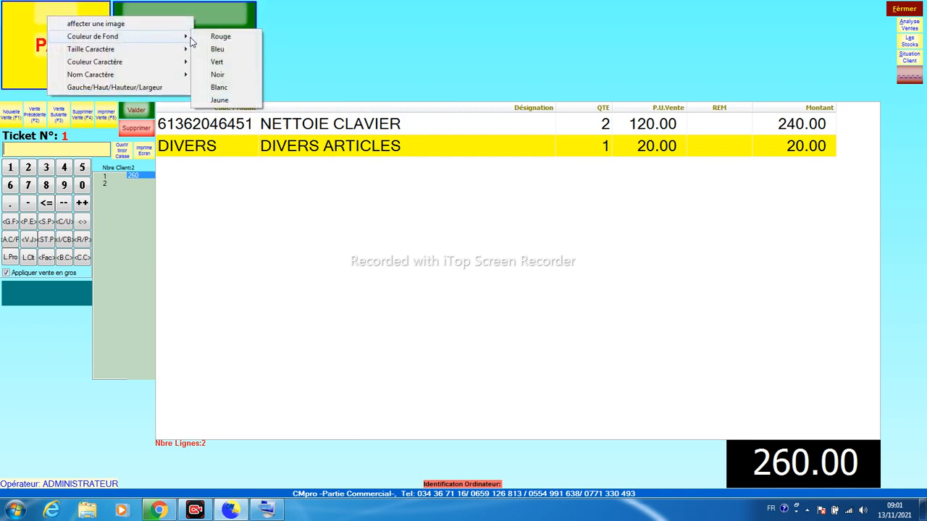
{"action": "left_click", "coordinate": [220, 87]}
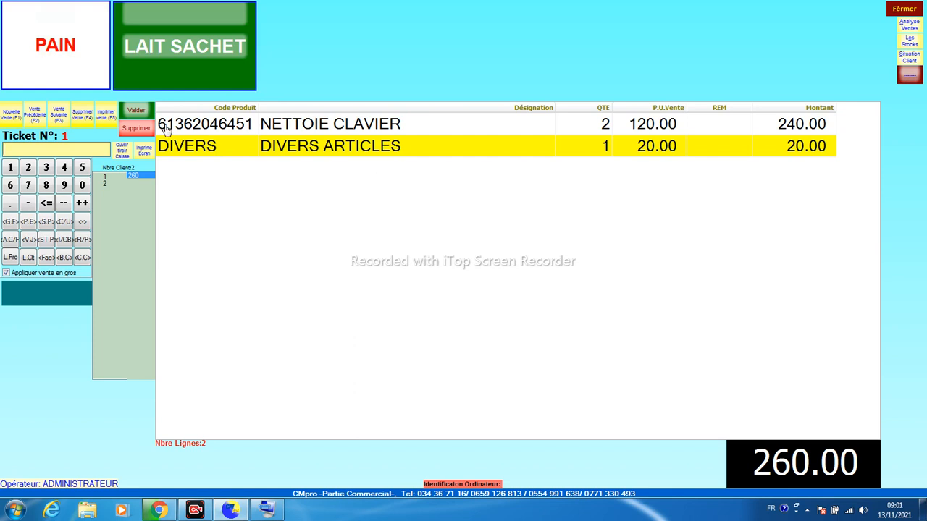
{"action": "left_click", "coordinate": [11, 115]}
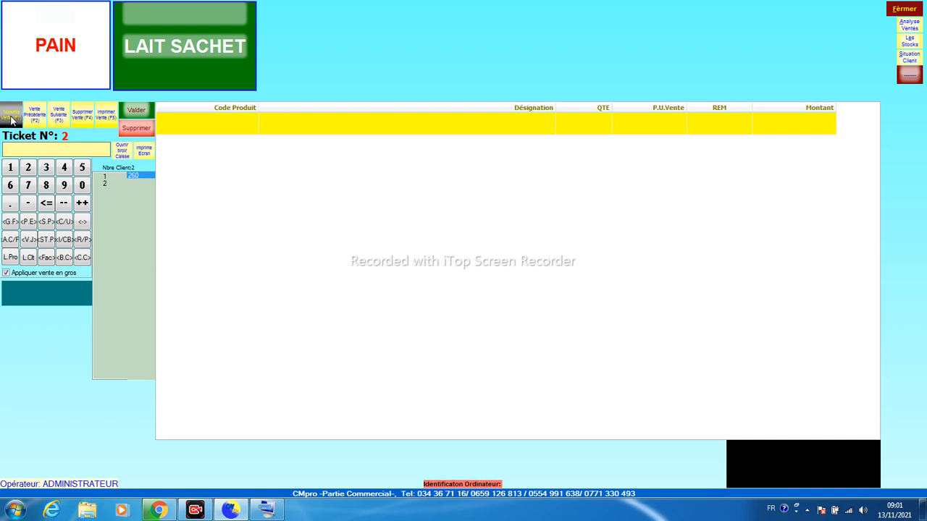
Ring up 4 PAIN at 10.00 and 2 LAIT SACHET at 25.00 on ticket 2, totalling 90.00
{"action": "left_click", "coordinate": [44, 40]}
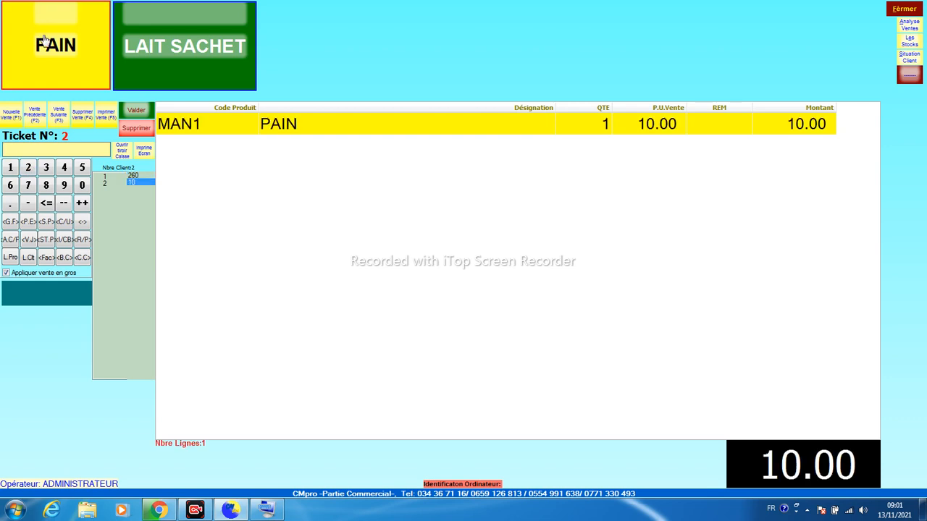
{"action": "type", "text": "4"}
{"action": "key", "text": "Return"}
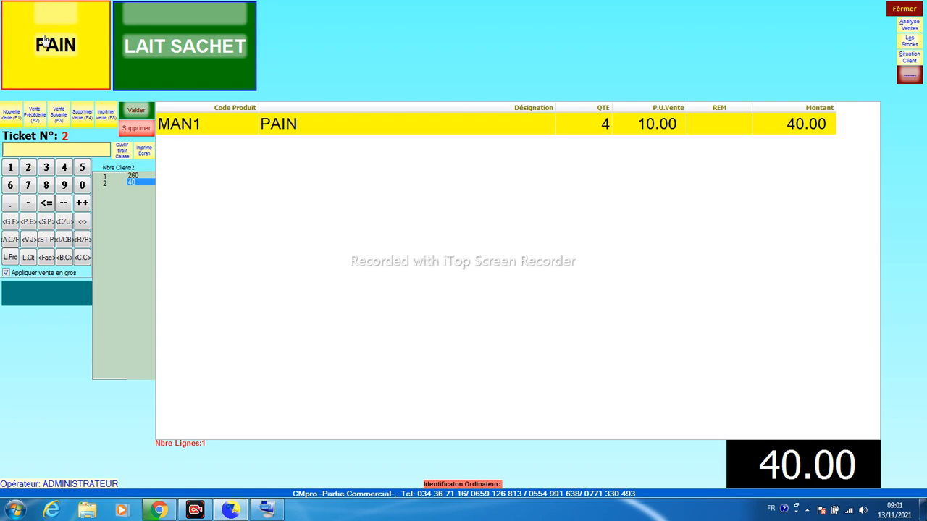
{"action": "left_click", "coordinate": [164, 47]}
{"action": "left_click", "coordinate": [163, 47]}
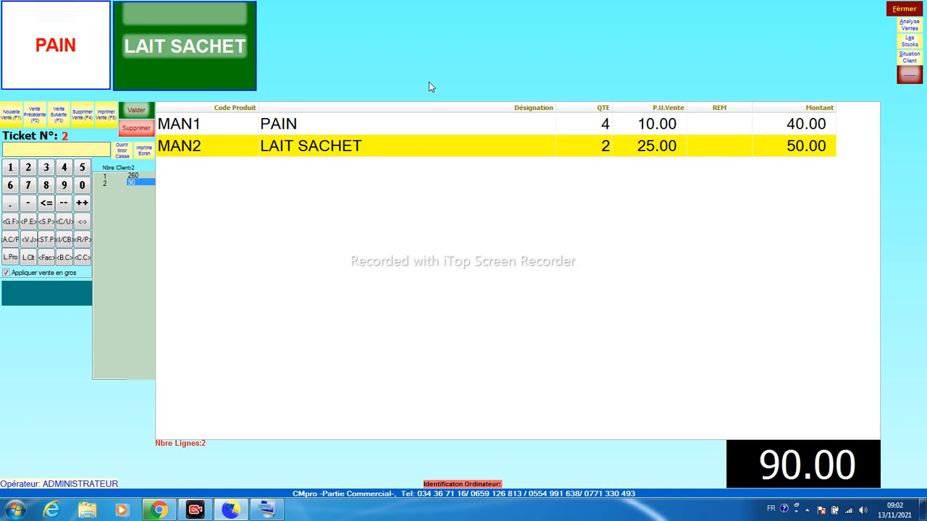
{"action": "left_click", "coordinate": [909, 42]}
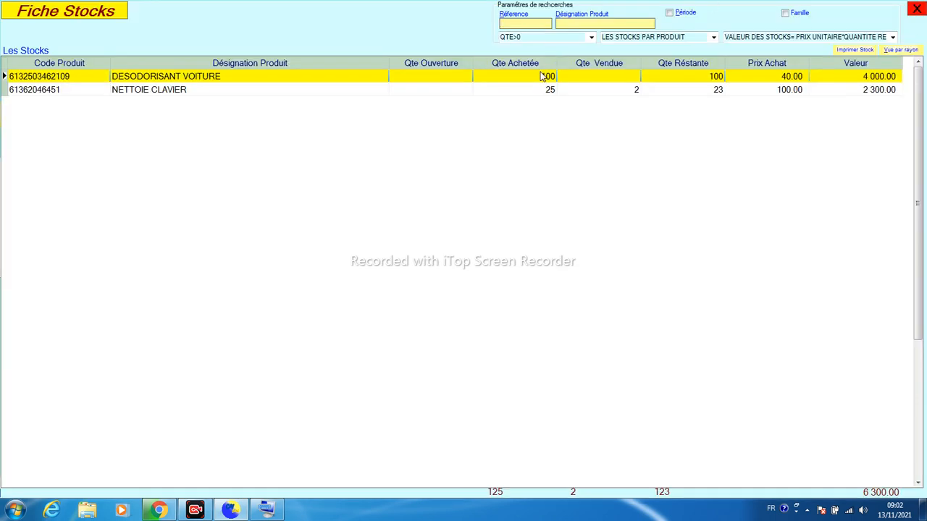
Check NETTOIE CLAVIER's stock (2 sold, 23 remaining) and close the stock sheet
{"action": "left_click", "coordinate": [588, 91]}
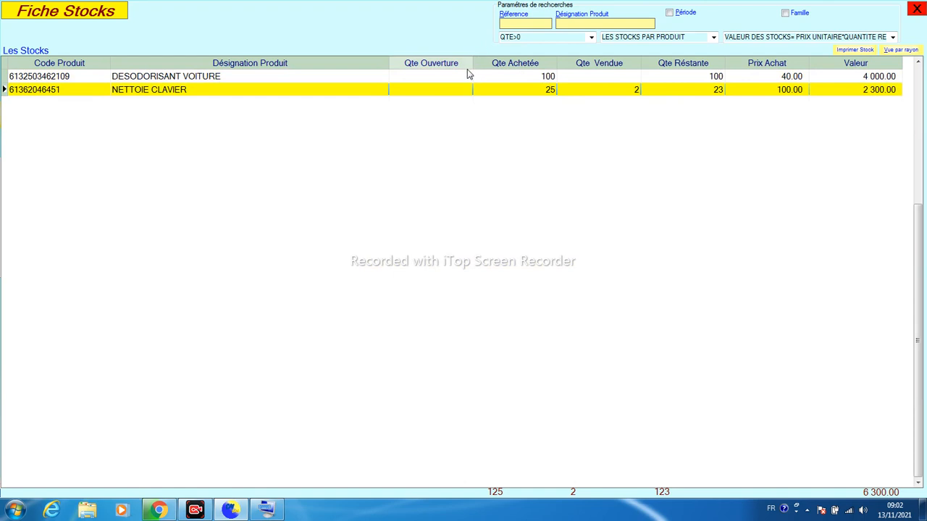
{"action": "left_click", "coordinate": [916, 9]}
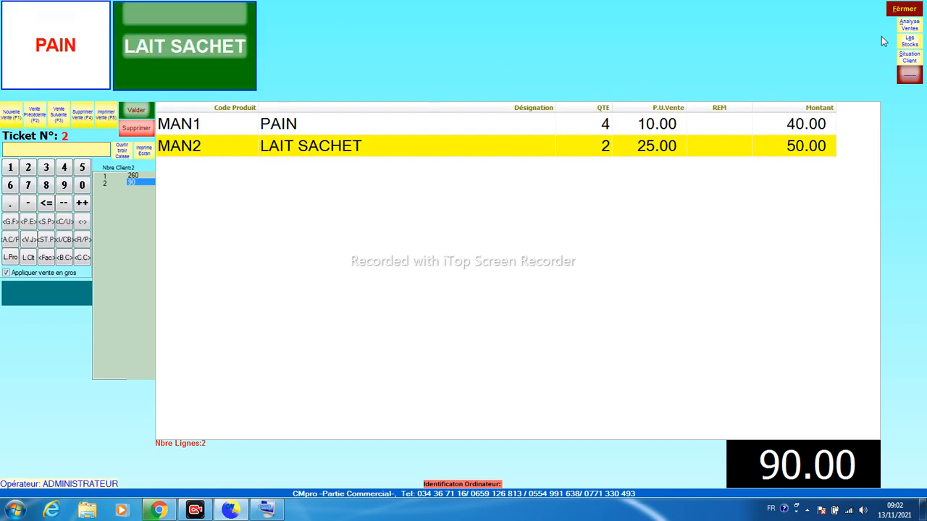
Inspect ticket 2's LAIT SACHET line in the general sales analysis, then close the analysis
{"action": "left_click", "coordinate": [909, 27]}
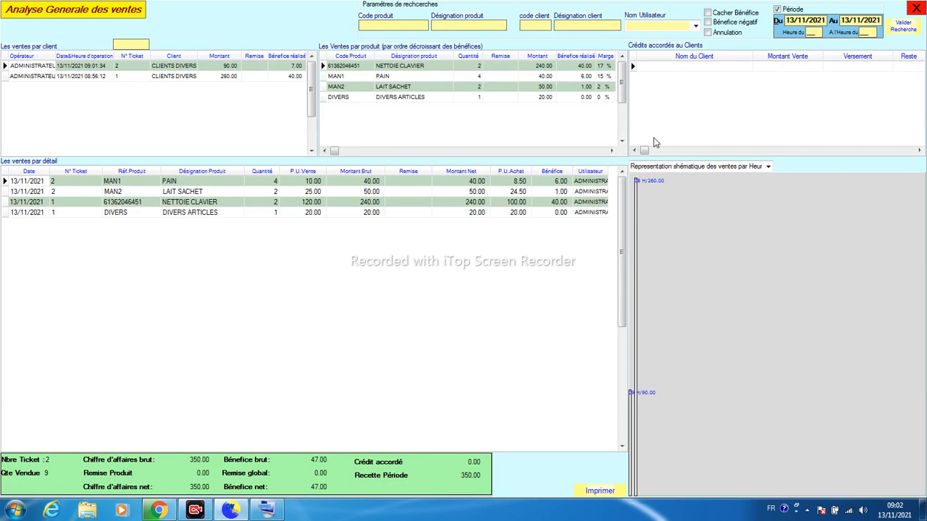
{"action": "left_click", "coordinate": [71, 78]}
{"action": "left_click", "coordinate": [381, 86]}
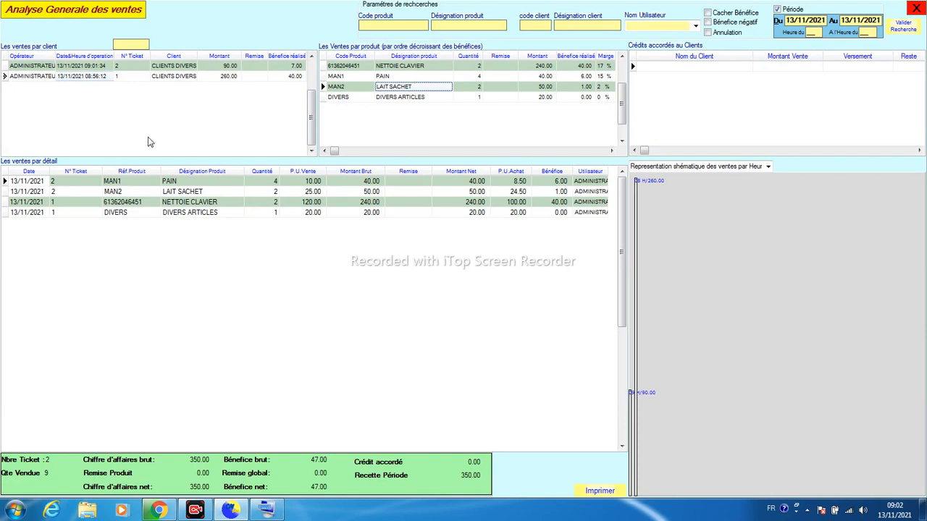
{"action": "left_click", "coordinate": [64, 192]}
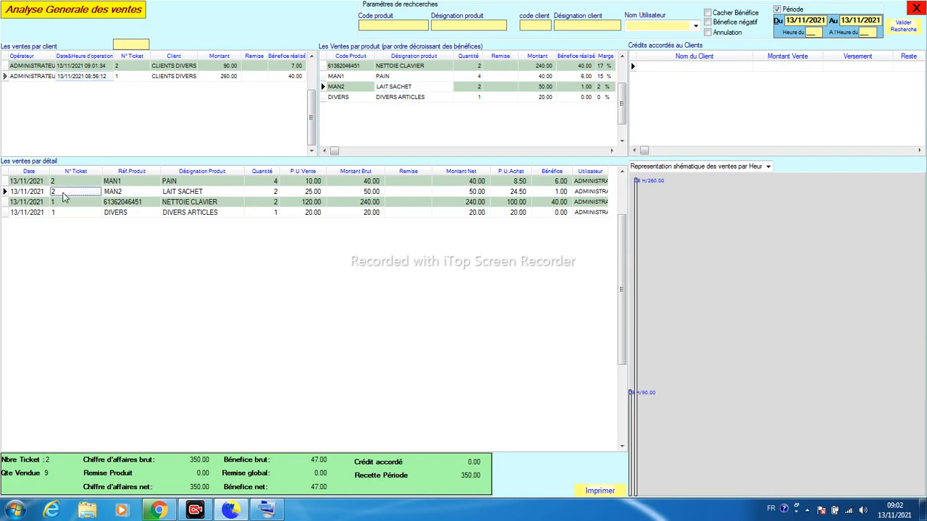
{"action": "left_click", "coordinate": [681, 67]}
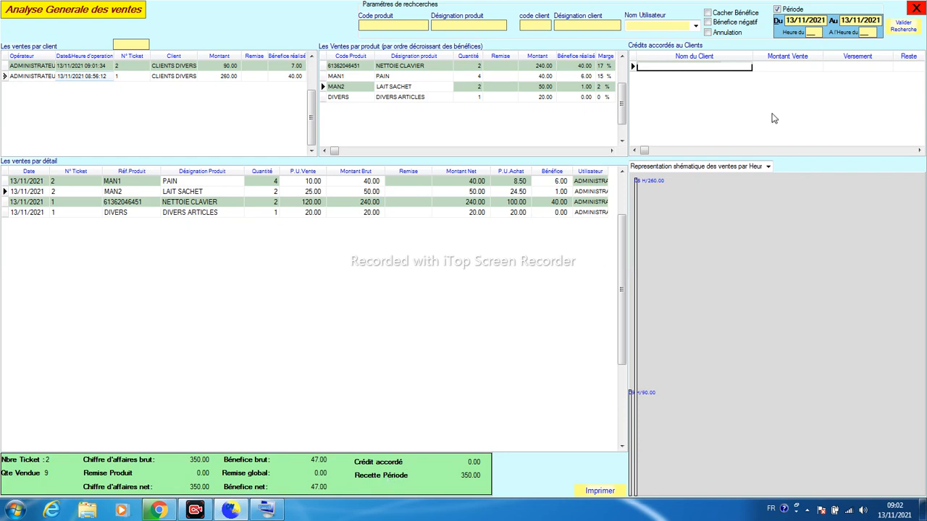
{"action": "left_click", "coordinate": [915, 8]}
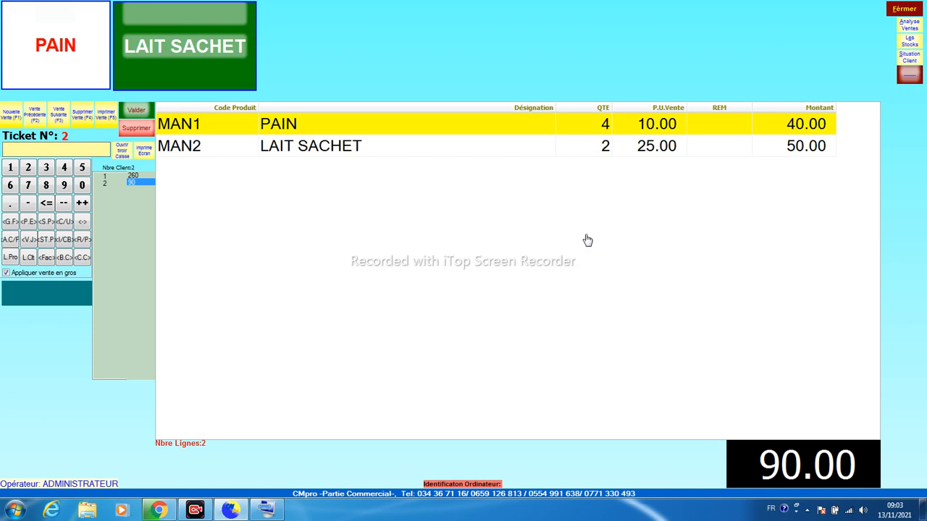
Recall ticket No. 1 totalling 260.00 and open LISTE DES CLIENTS
{"action": "left_click", "coordinate": [35, 115]}
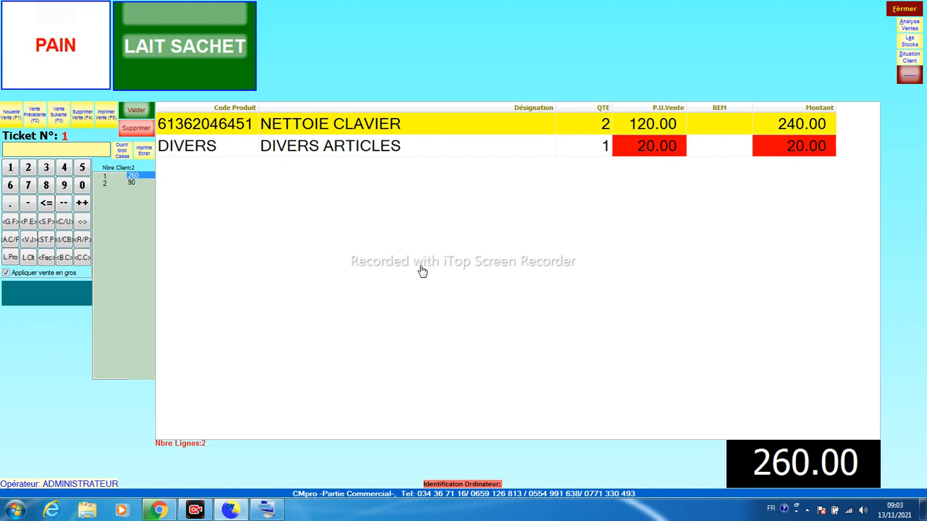
{"action": "left_click", "coordinate": [28, 258]}
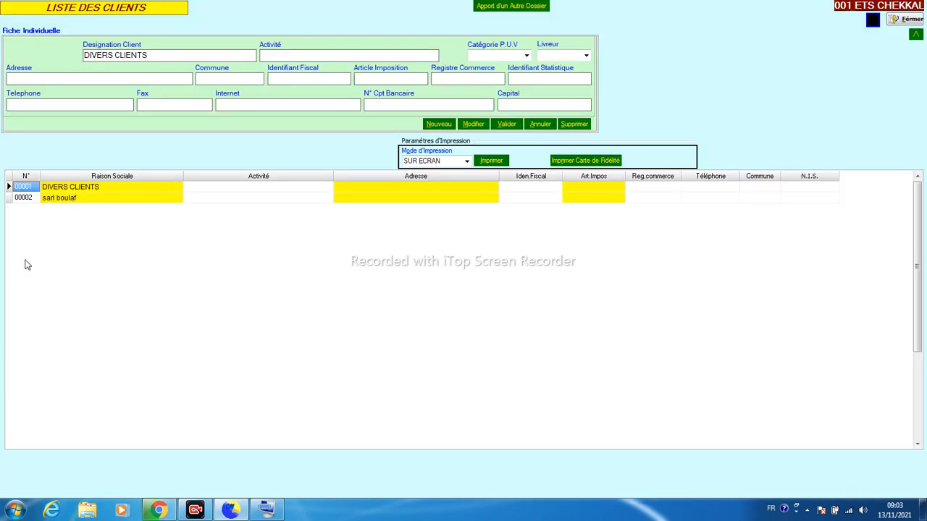
Delete the existing client record and the DIVERS CLIENTS record
{"action": "left_click", "coordinate": [77, 199]}
{"action": "left_click", "coordinate": [574, 124]}
{"action": "key", "text": "Return"}
{"action": "left_click", "coordinate": [573, 126]}
{"action": "key", "text": "Return"}
Create clients 00001 and 00002, entering each client's name, then select the newest one
{"action": "left_click", "coordinate": [434, 124]}
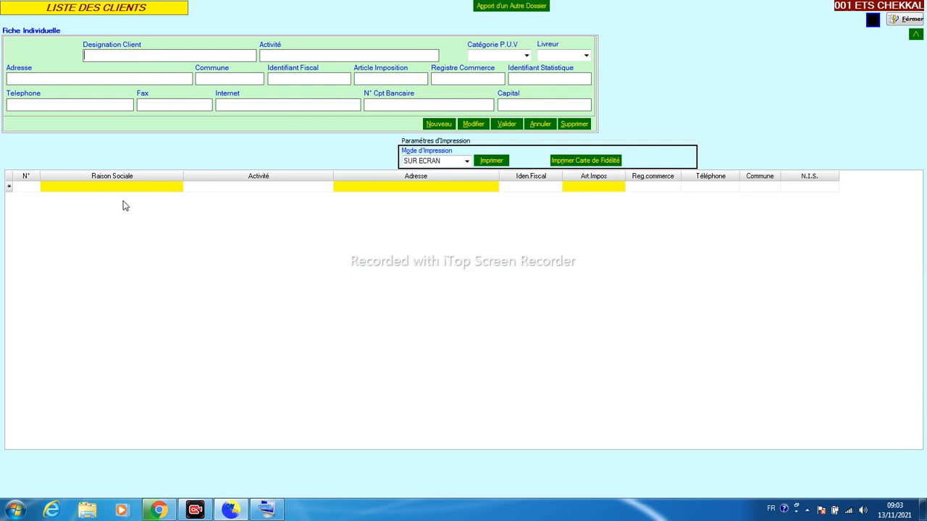
{"action": "type", "text": "RACIDH"}
{"action": "left_click", "coordinate": [498, 126]}
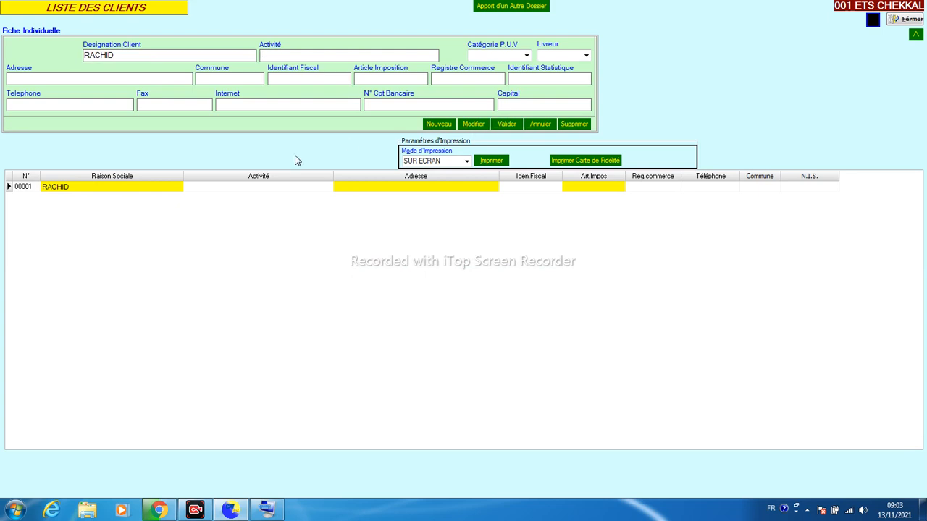
{"action": "left_click", "coordinate": [433, 127]}
{"action": "key", "text": "shift+Left"}
{"action": "key", "text": "shift+Left"}
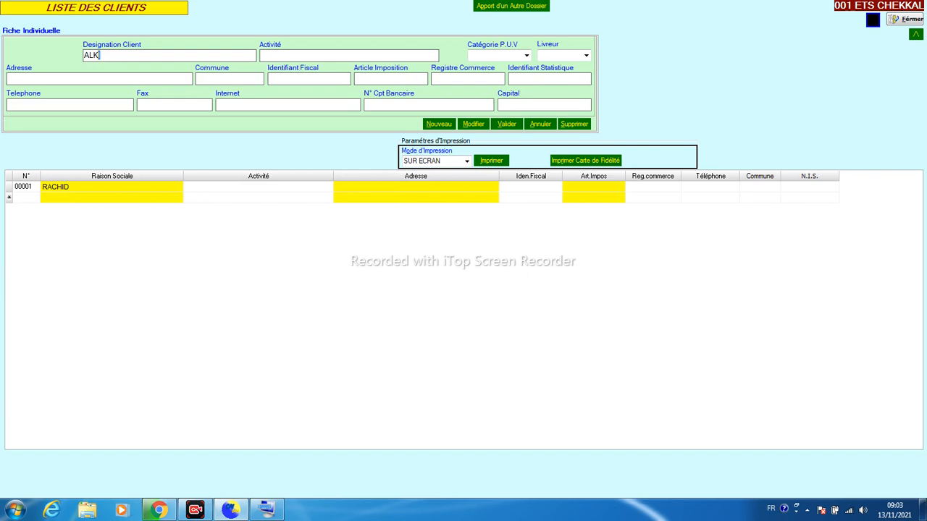
{"action": "left_click", "coordinate": [505, 124]}
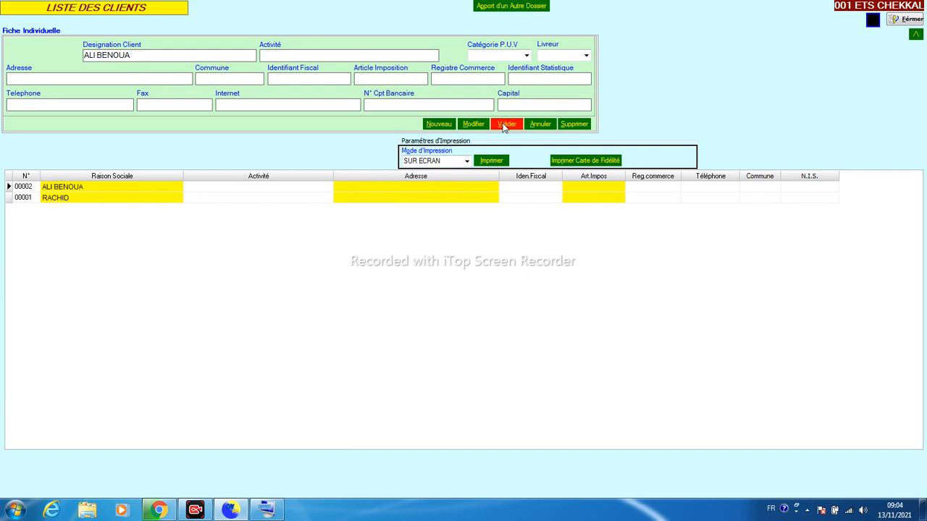
{"action": "left_click", "coordinate": [182, 191]}
{"action": "left_click", "coordinate": [148, 202]}
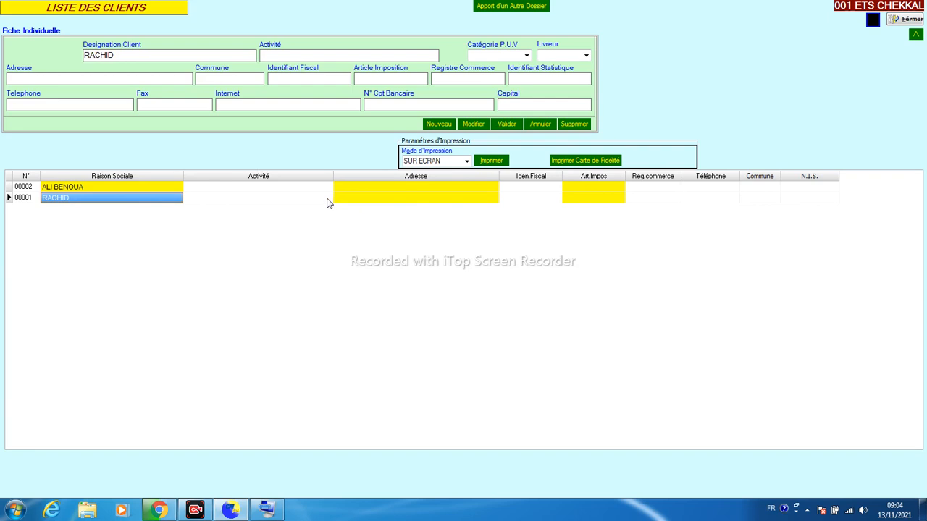
{"action": "key", "text": "Up"}
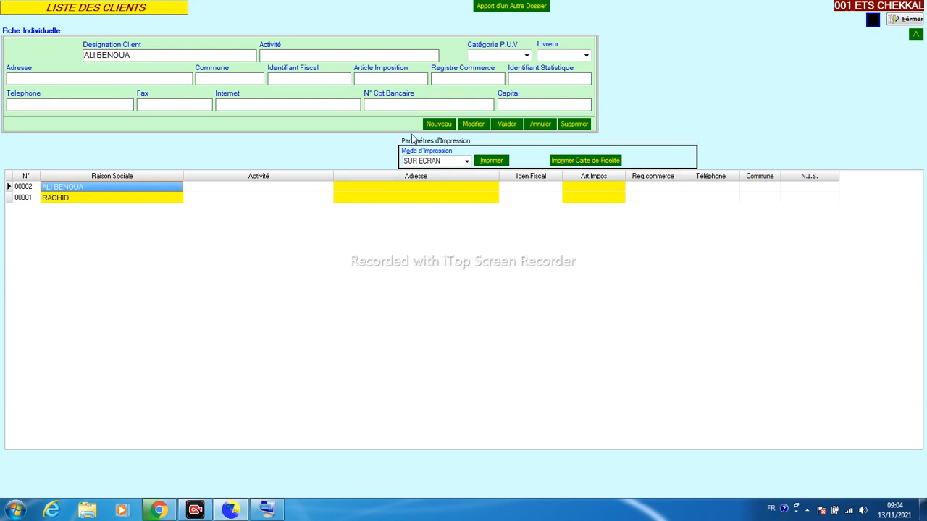
Print the loyalty card for the newest client, 00002
{"action": "left_click", "coordinate": [577, 165]}
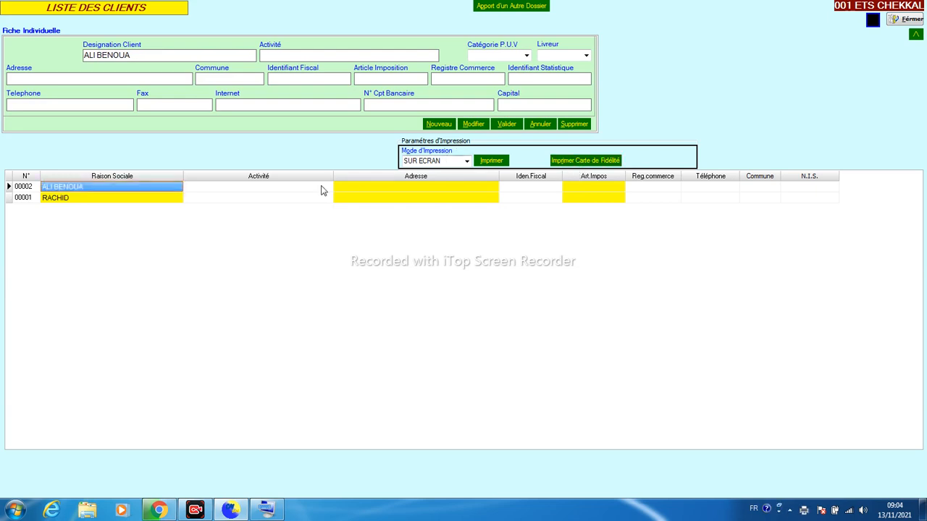
{"action": "left_click", "coordinate": [139, 194]}
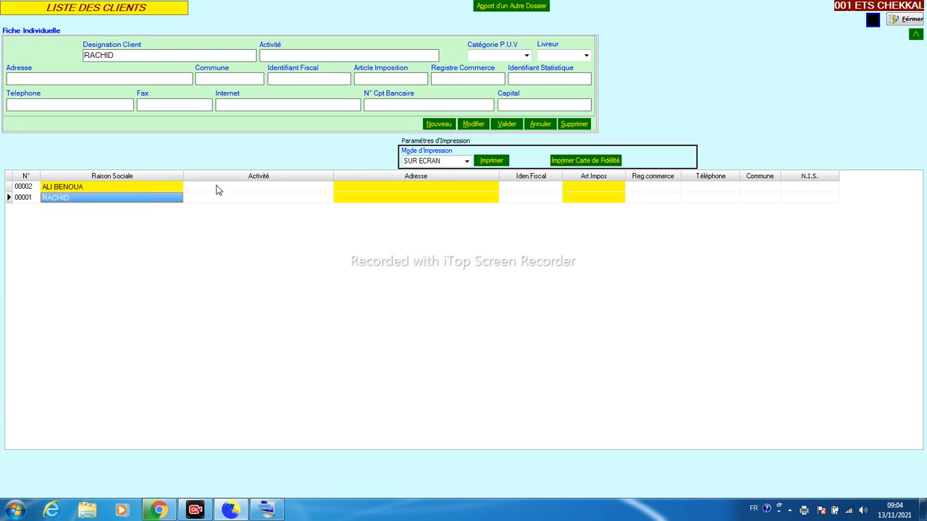
{"action": "left_click", "coordinate": [217, 191]}
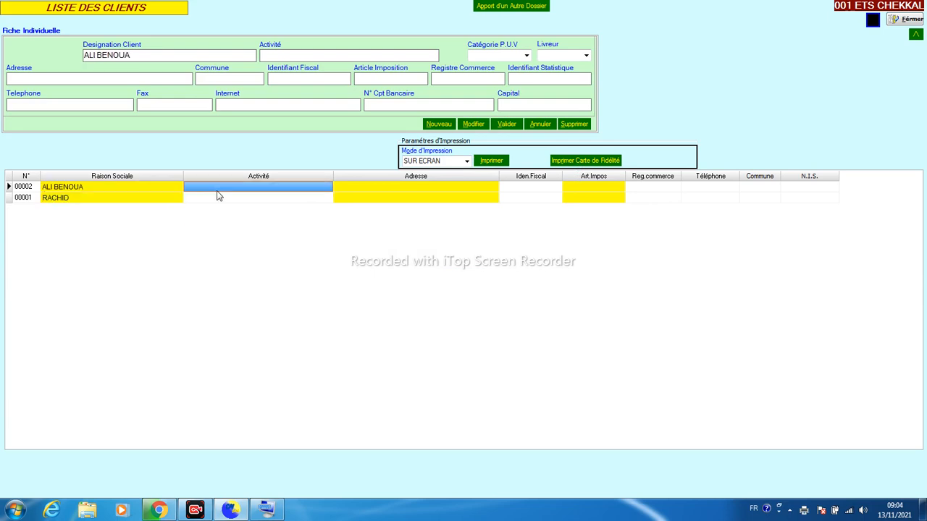
Compare both clients' details, then close the client list
{"action": "left_click", "coordinate": [126, 199]}
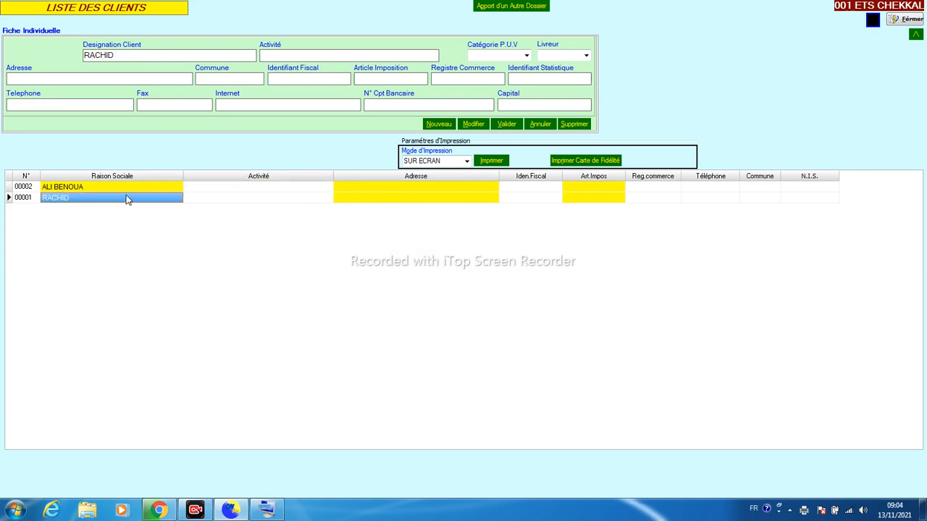
{"action": "left_click", "coordinate": [21, 189]}
{"action": "left_click", "coordinate": [24, 197]}
{"action": "left_click", "coordinate": [28, 189]}
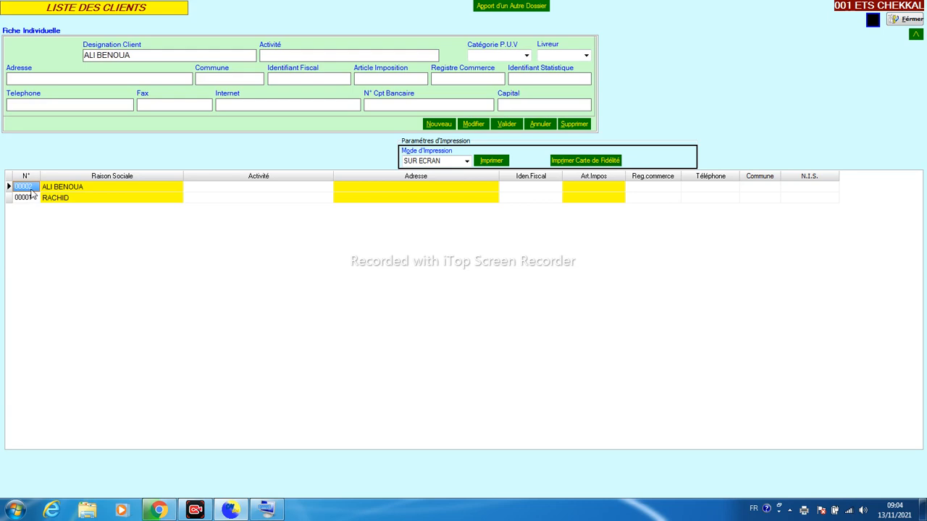
{"action": "left_click", "coordinate": [28, 201]}
{"action": "left_click", "coordinate": [29, 190]}
{"action": "left_click", "coordinate": [30, 200]}
{"action": "left_click", "coordinate": [31, 189]}
{"action": "left_click", "coordinate": [31, 198]}
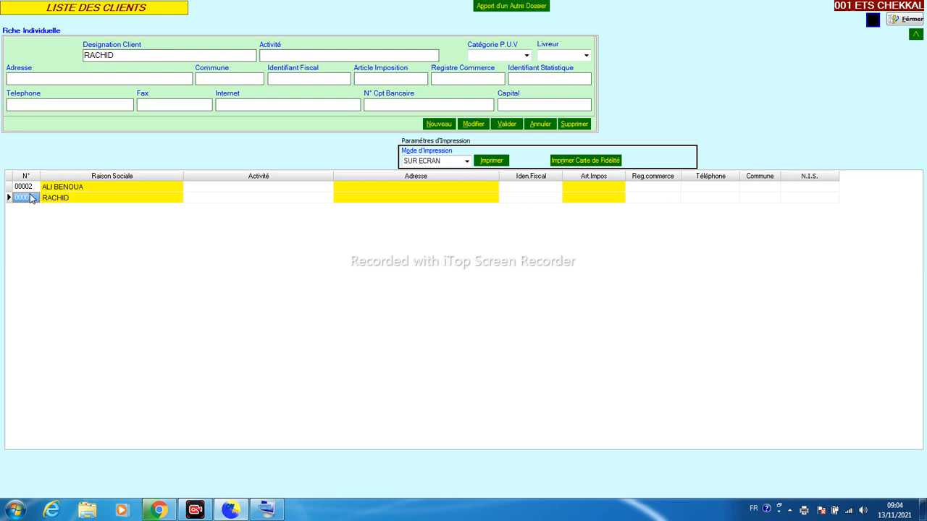
{"action": "left_click", "coordinate": [31, 189]}
{"action": "left_click", "coordinate": [29, 200]}
{"action": "left_click", "coordinate": [898, 19]}
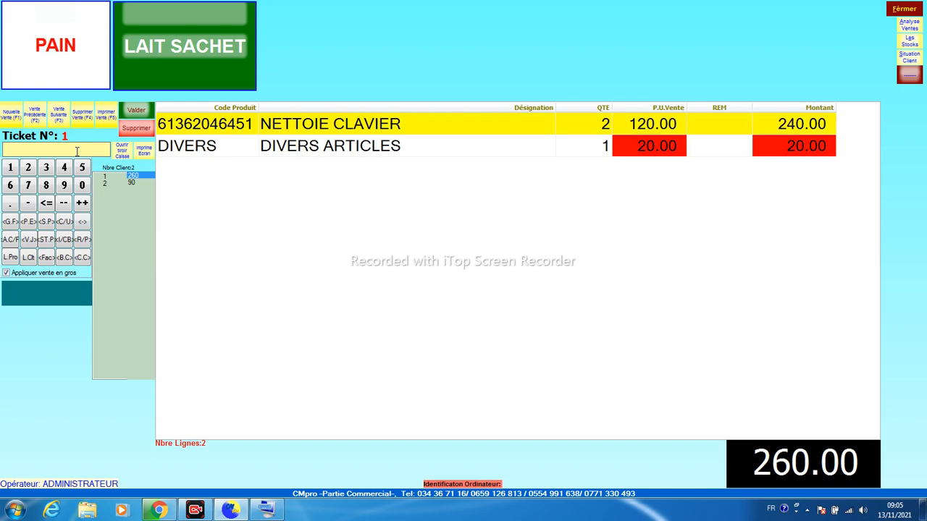
Attach client code 00002 to ticket No. 1 using F6, earning 0.80 loyalty points
{"action": "key", "text": "F6"}
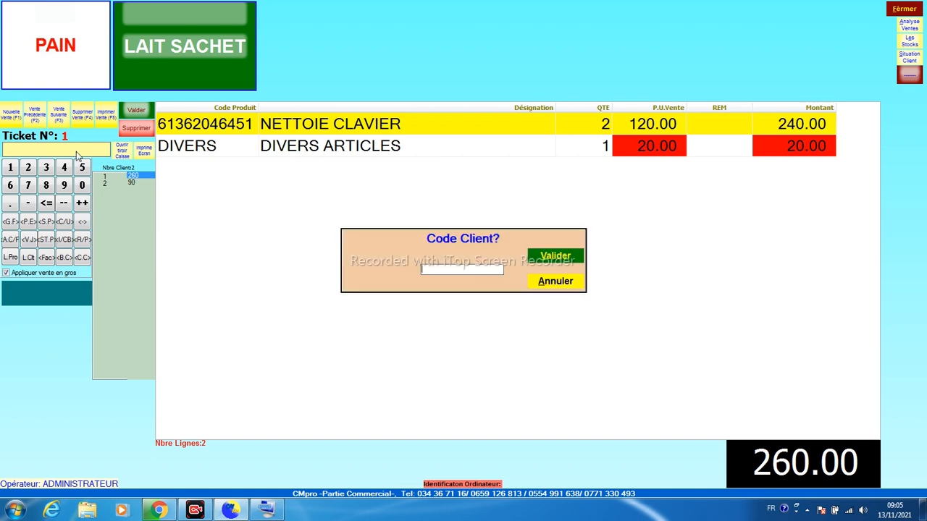
{"action": "left_click", "coordinate": [266, 509]}
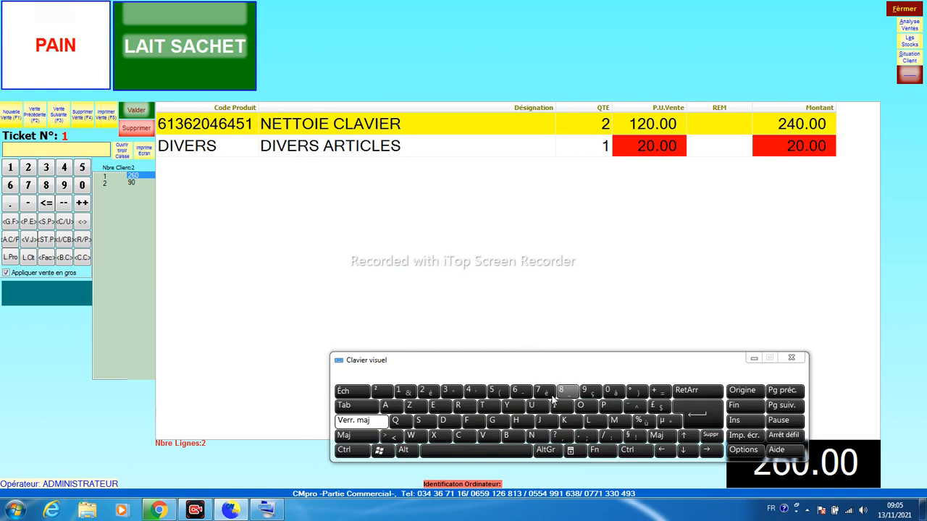
{"action": "left_click", "coordinate": [754, 358]}
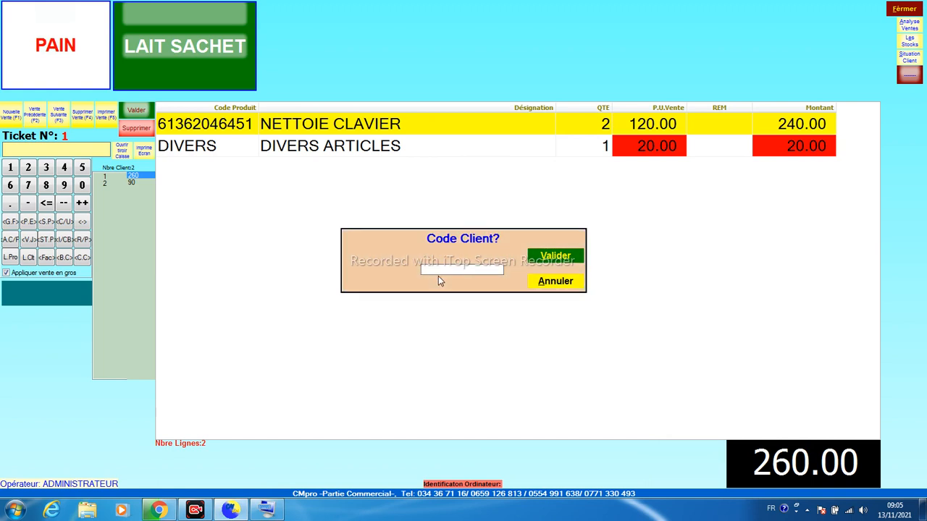
{"action": "type", "text": "00002"}
{"action": "key", "text": "Return"}
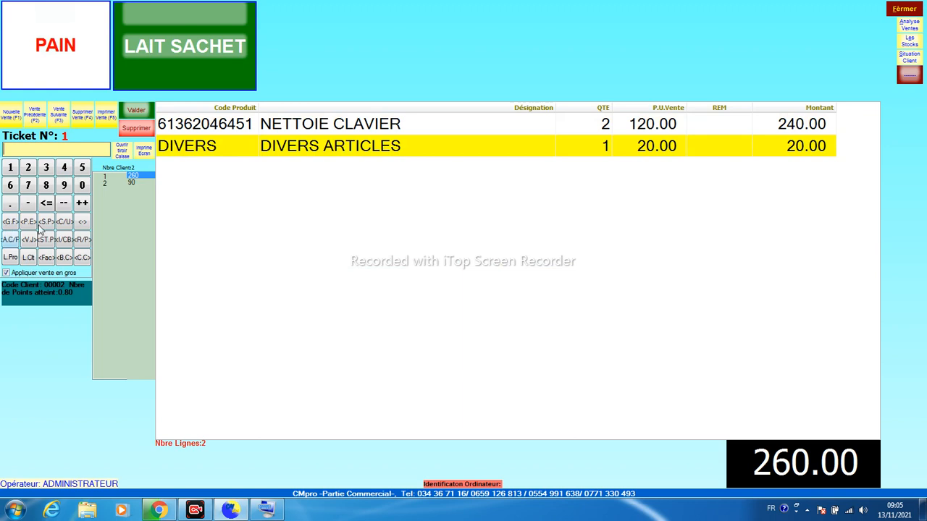
Open client 00002's Carte Fidélité summary showing 40 profit, keeping calculation mode BENEFICE
{"action": "left_click", "coordinate": [909, 61]}
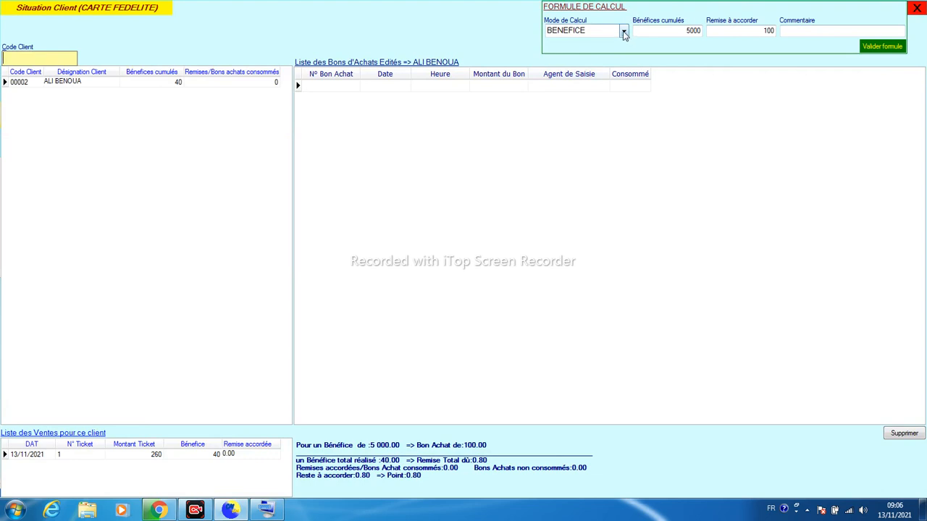
{"action": "left_click", "coordinate": [623, 33]}
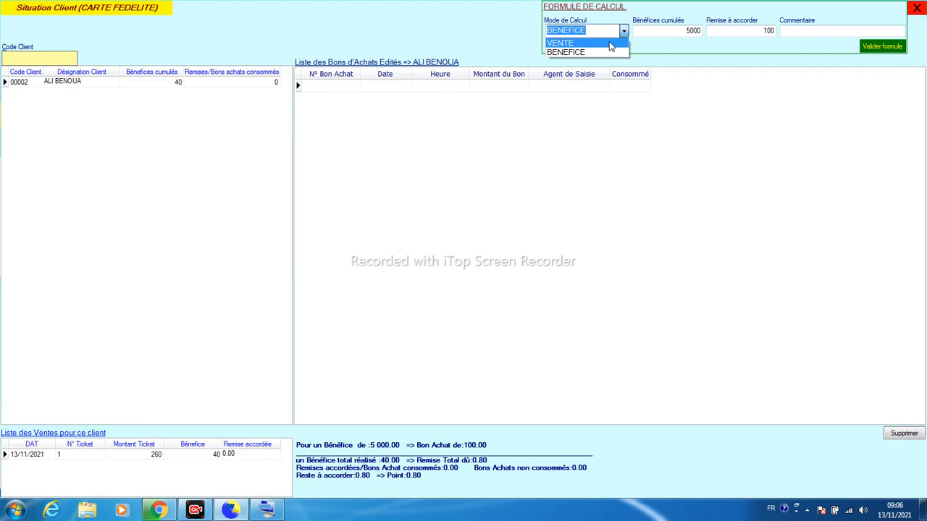
{"action": "left_click", "coordinate": [638, 49]}
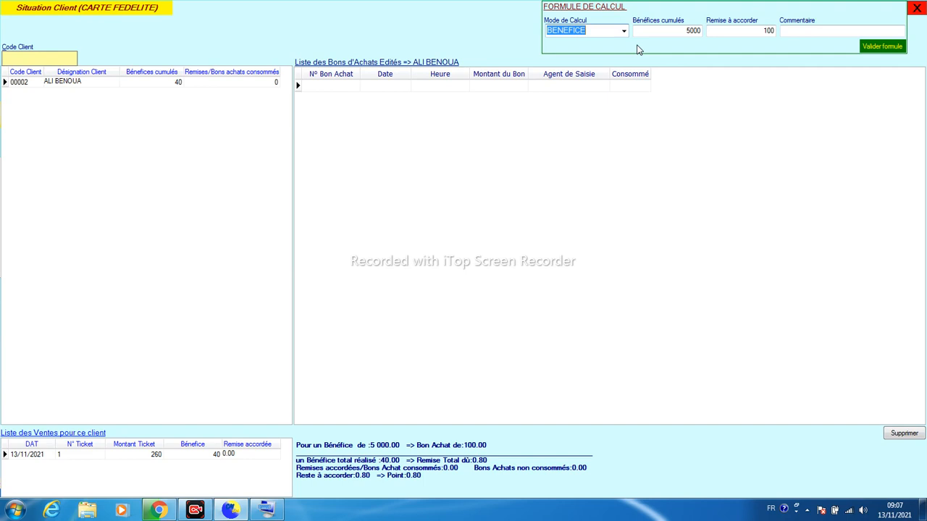
Keep mode BENEFICE with the 5000 profit threshold, set the voucher to 500 and validate the formula
{"action": "left_click", "coordinate": [624, 31]}
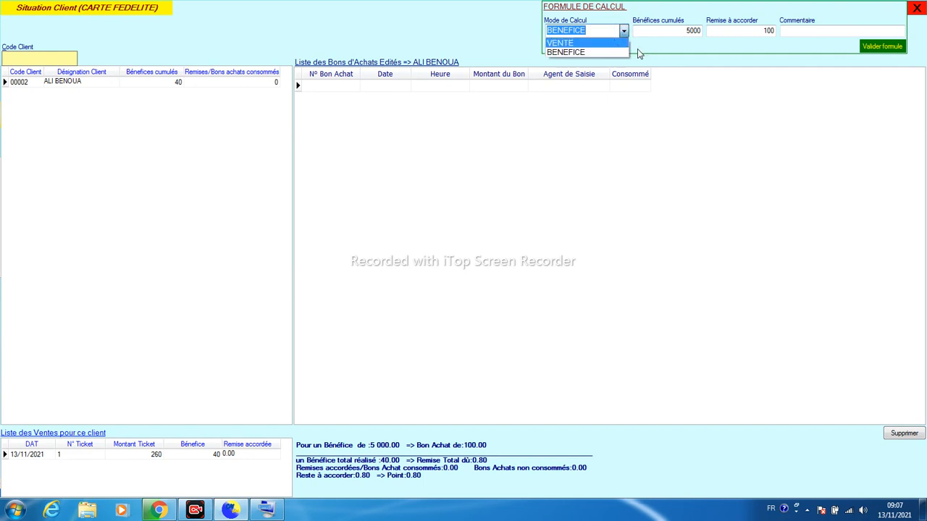
{"action": "left_click", "coordinate": [659, 53]}
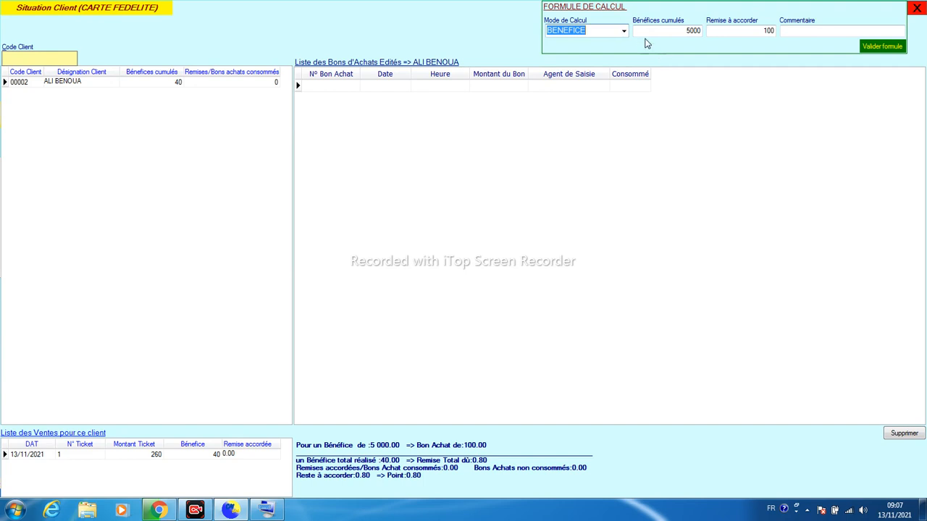
{"action": "left_click", "coordinate": [623, 32]}
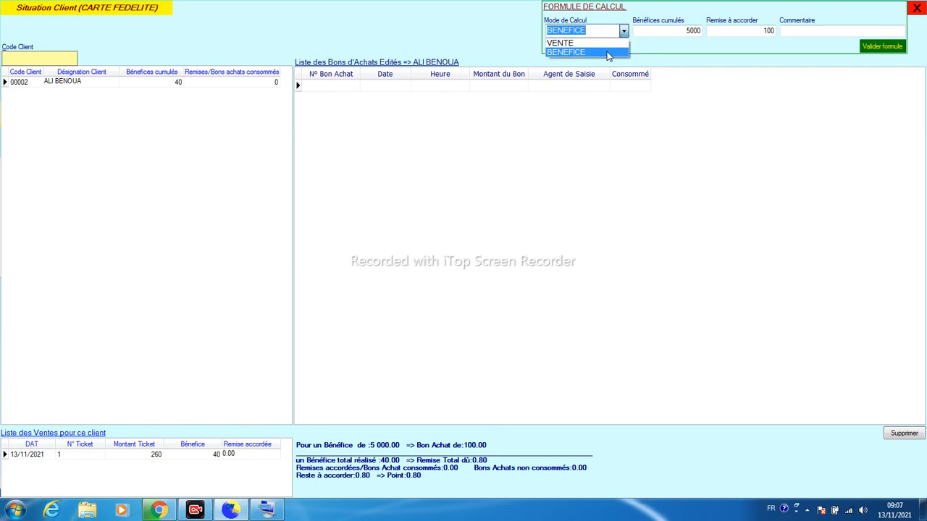
{"action": "left_click", "coordinate": [609, 54]}
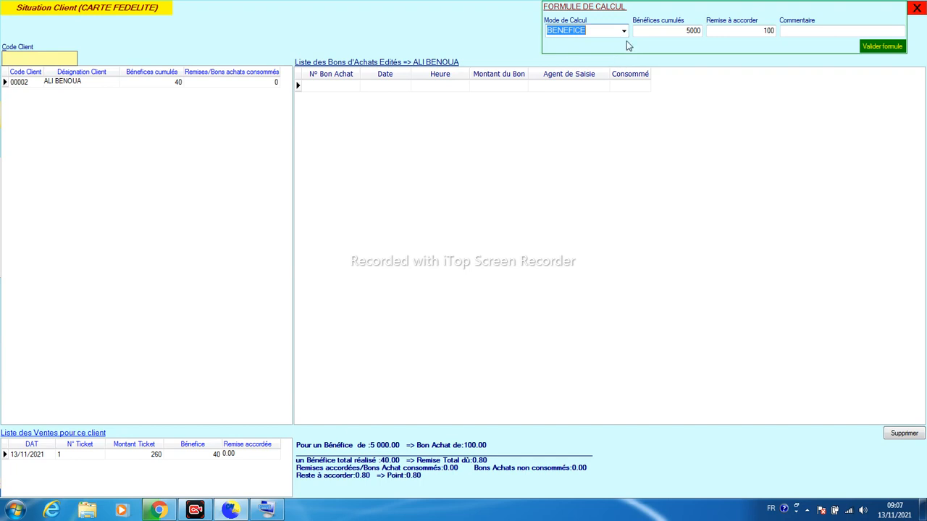
{"action": "left_click", "coordinate": [658, 31]}
{"action": "left_click_drag", "start_coordinate": [660, 32], "coordinate": [619, 22]}
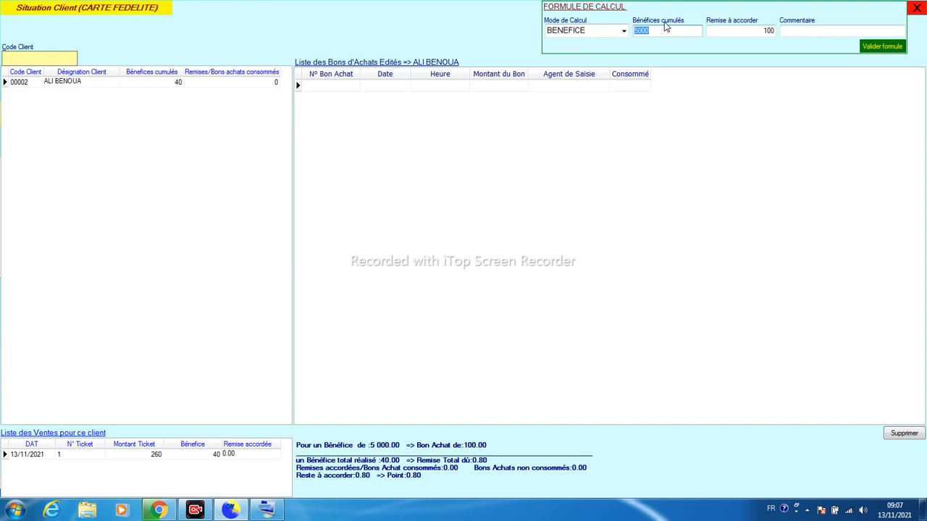
{"action": "left_click", "coordinate": [721, 30]}
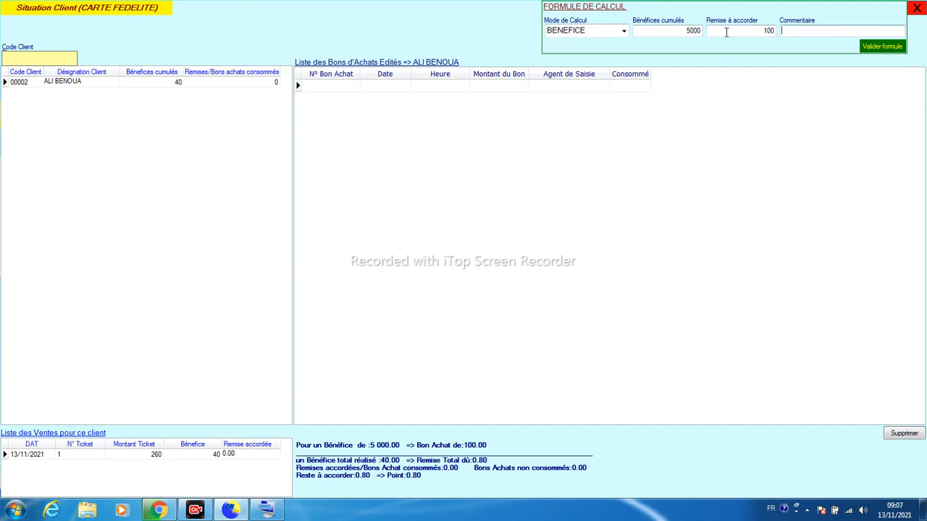
{"action": "double_click", "coordinate": [730, 31]}
{"action": "type", "text": "500"}
{"action": "left_click", "coordinate": [887, 48]}
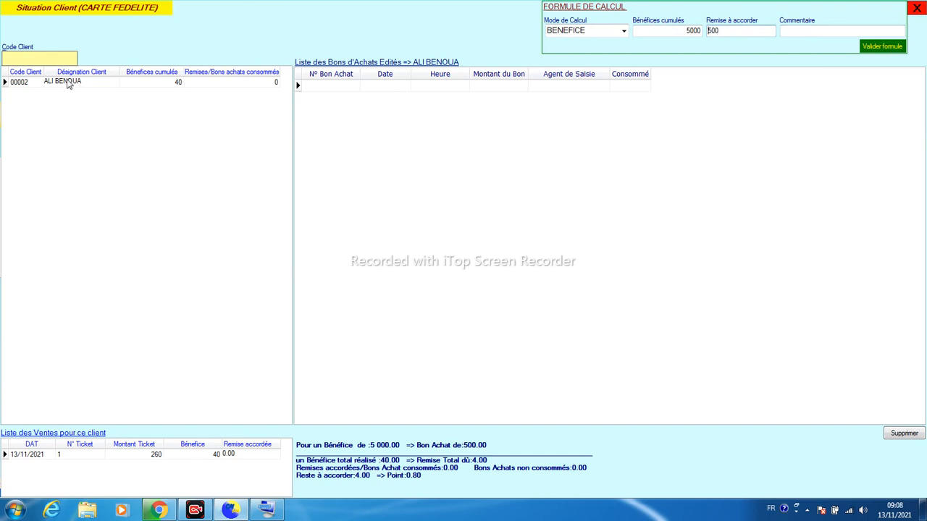
{"action": "left_click", "coordinate": [69, 84]}
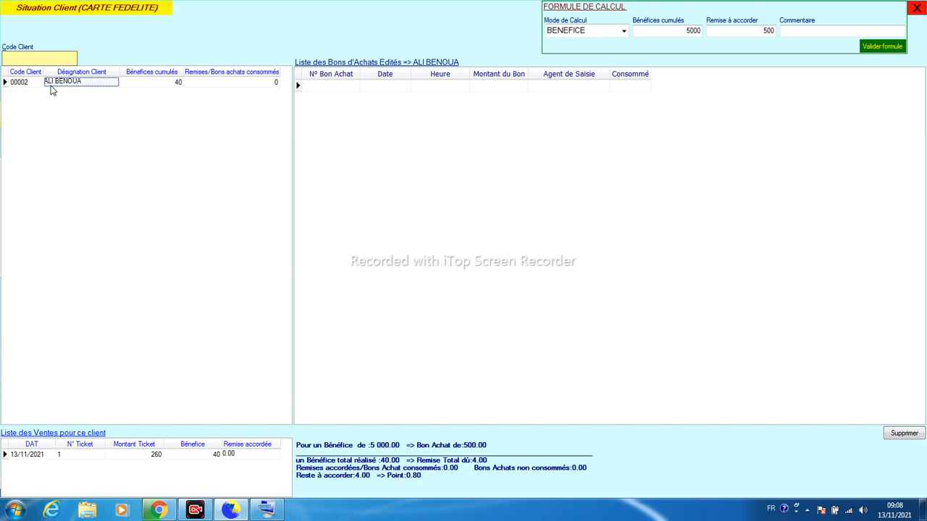
Note the client's 40 accumulated profit, close Situation Client, and open Configuration Fiche via <G.F>
{"action": "left_click", "coordinate": [162, 82]}
{"action": "left_click", "coordinate": [917, 7]}
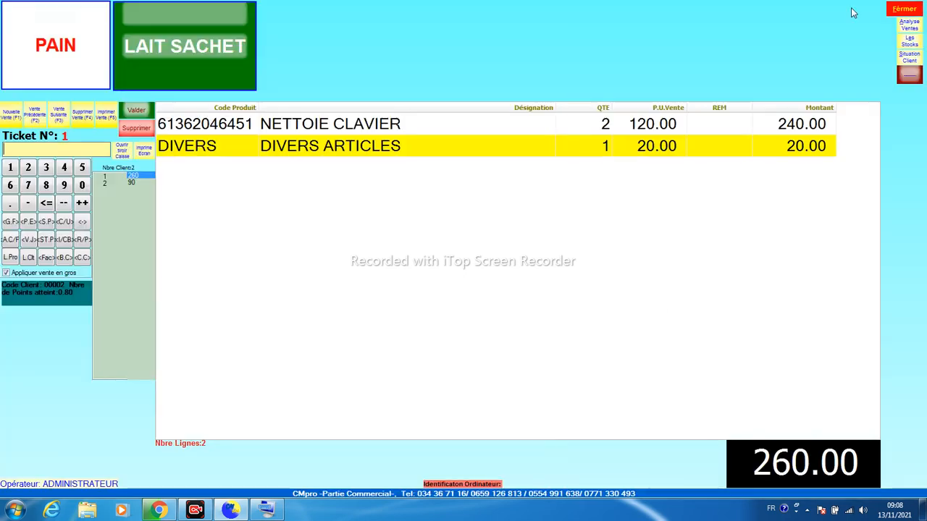
{"action": "left_click", "coordinate": [12, 226]}
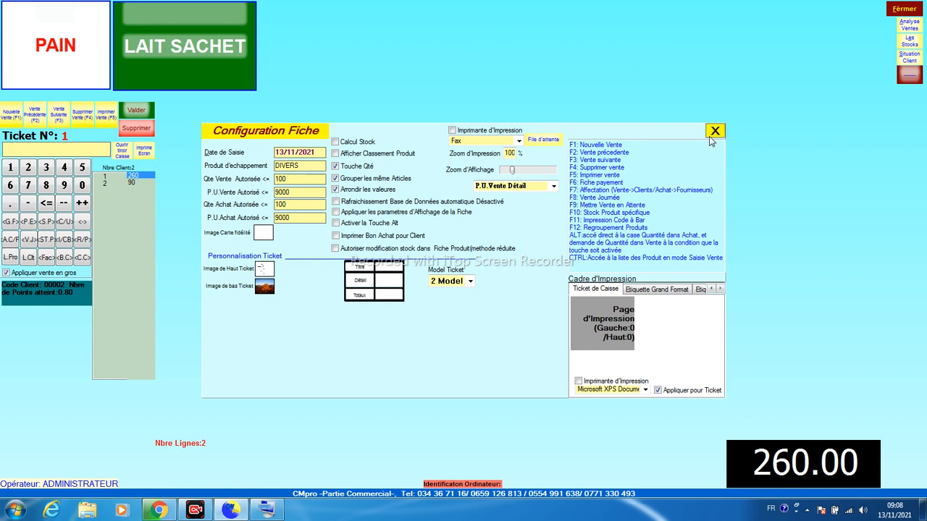
Close the Configuration Fiche dialog to return to ticket 1 at 260.00
{"action": "left_click", "coordinate": [714, 132]}
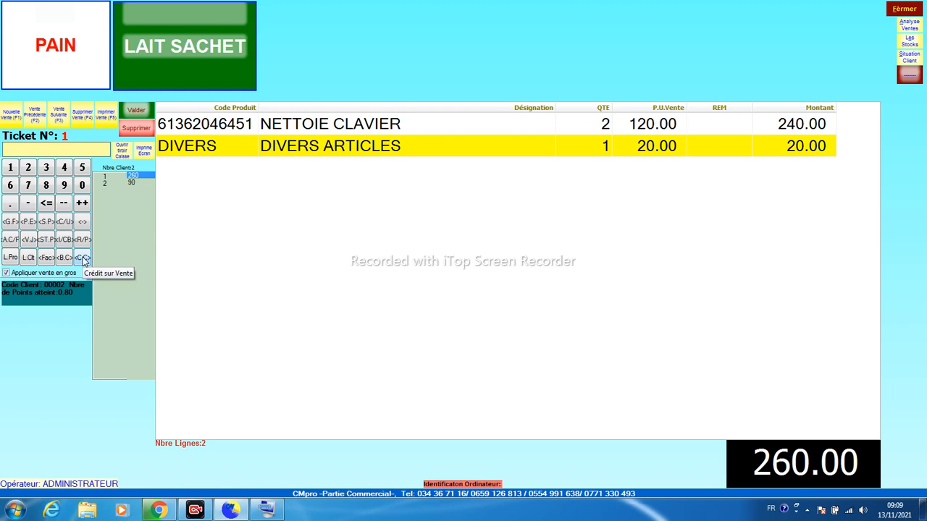
Advance to ticket 2 (4 PAIN, 2 LAIT SACHET, 90.00) and begin its payment
{"action": "left_click", "coordinate": [60, 118]}
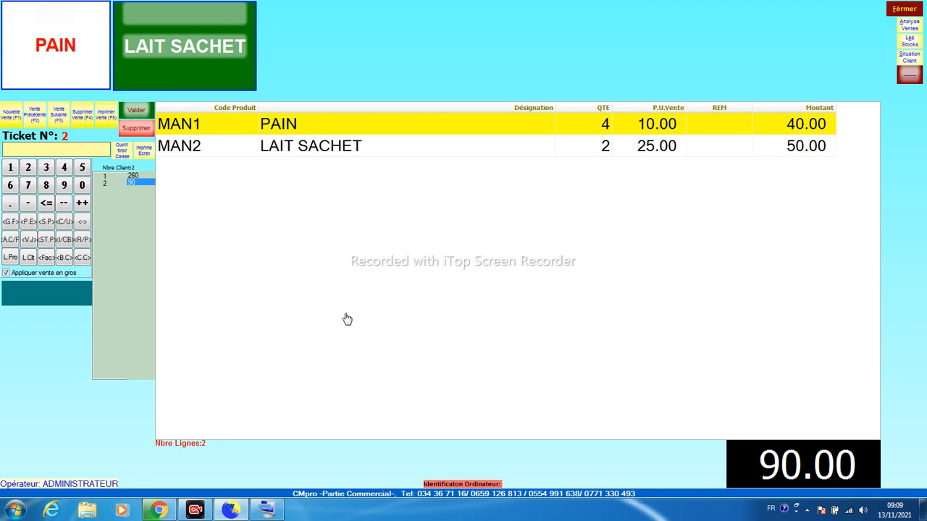
{"action": "key", "text": "Return"}
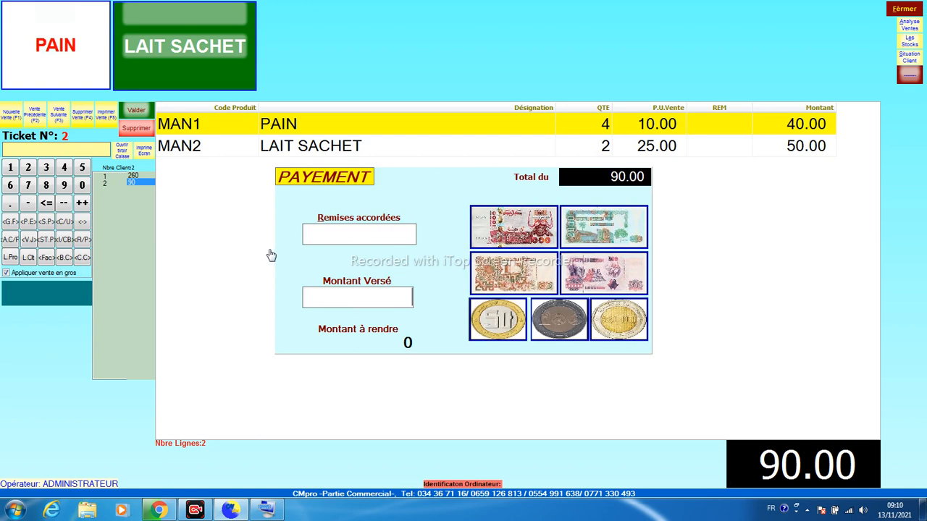
Enter 0 as amount paid and put ticket 2's 90.00 on credit for the chosen client
{"action": "type", "text": "0"}
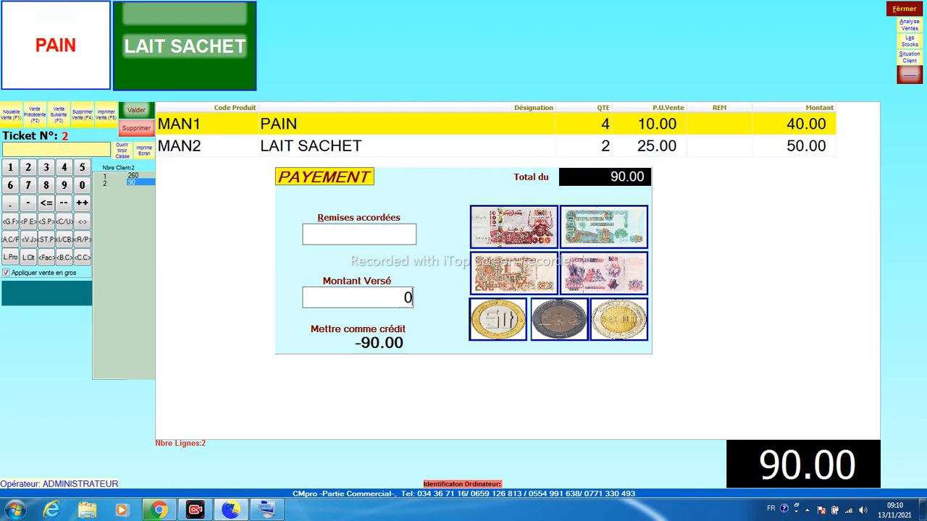
{"action": "left_click", "coordinate": [327, 333]}
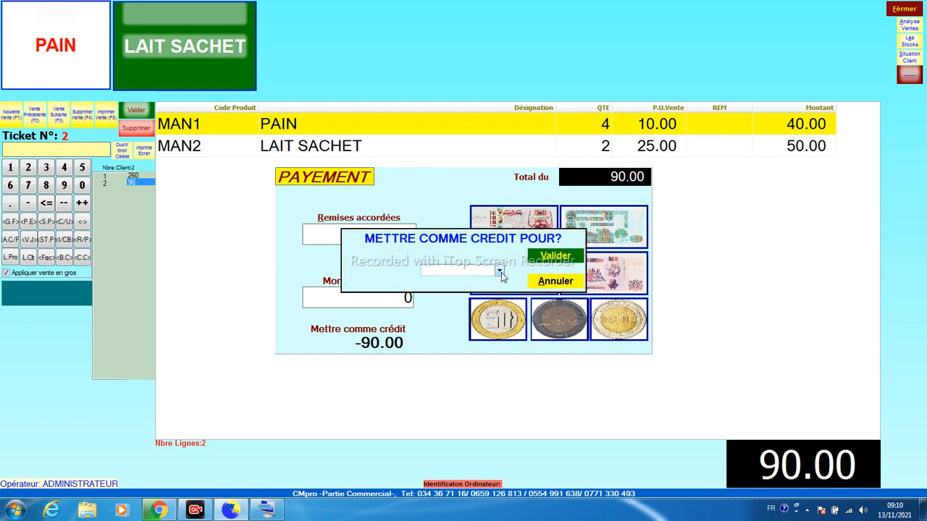
{"action": "key", "text": "Return"}
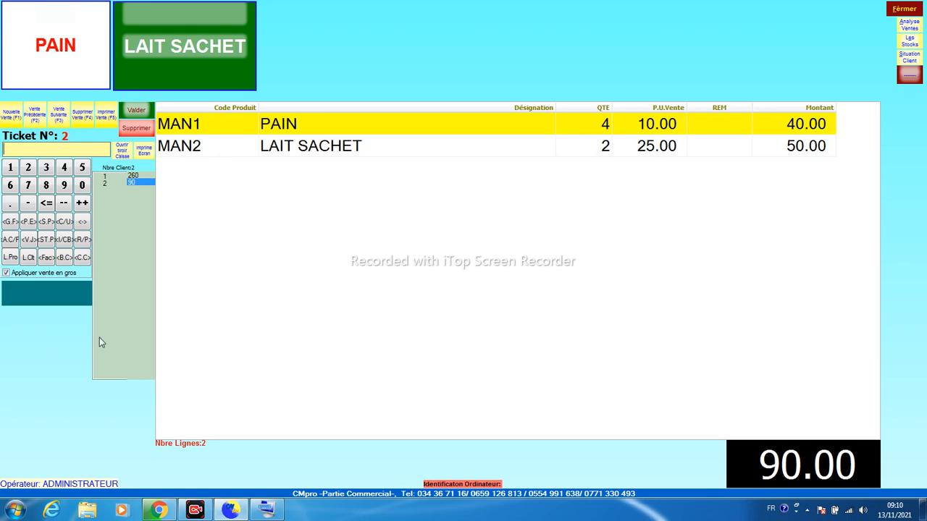
{"action": "left_click", "coordinate": [84, 262]}
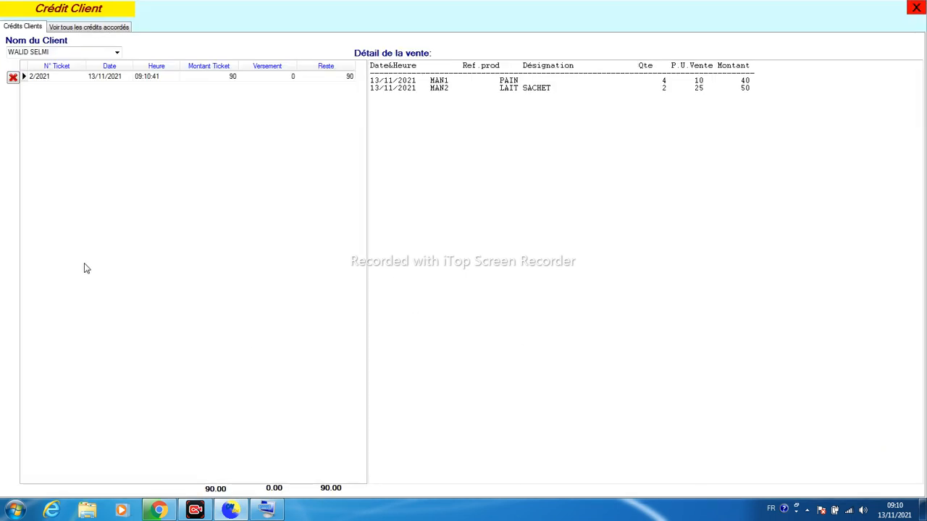
{"action": "left_click", "coordinate": [64, 80]}
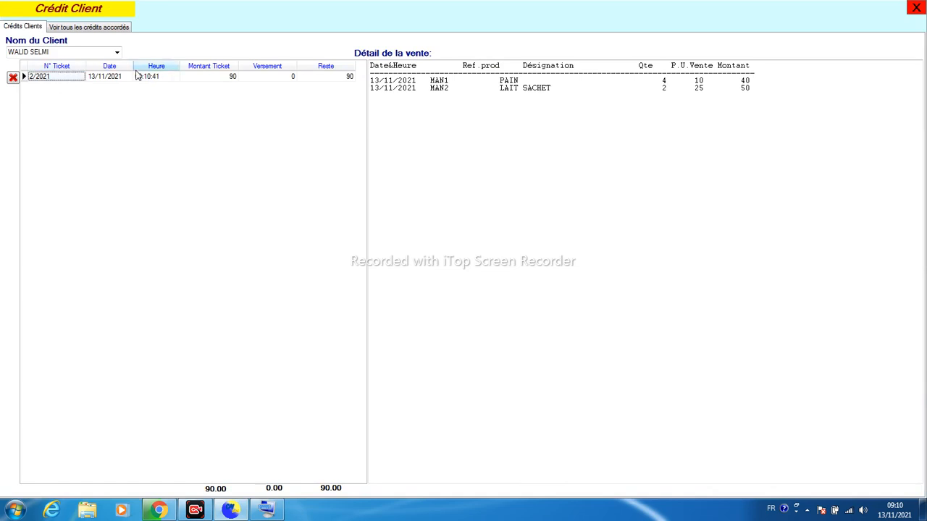
{"action": "left_click", "coordinate": [205, 79]}
{"action": "left_click", "coordinate": [272, 78]}
{"action": "left_click", "coordinate": [335, 77]}
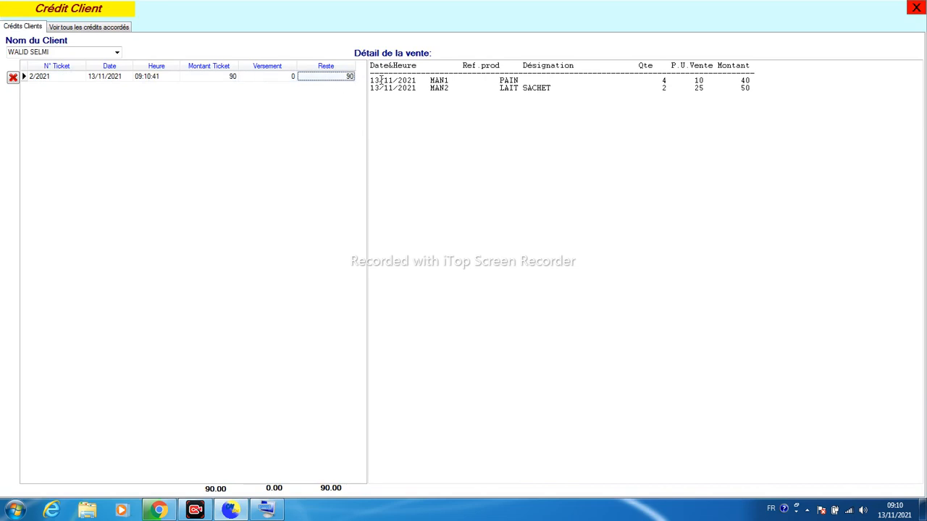
{"action": "left_click", "coordinate": [423, 81]}
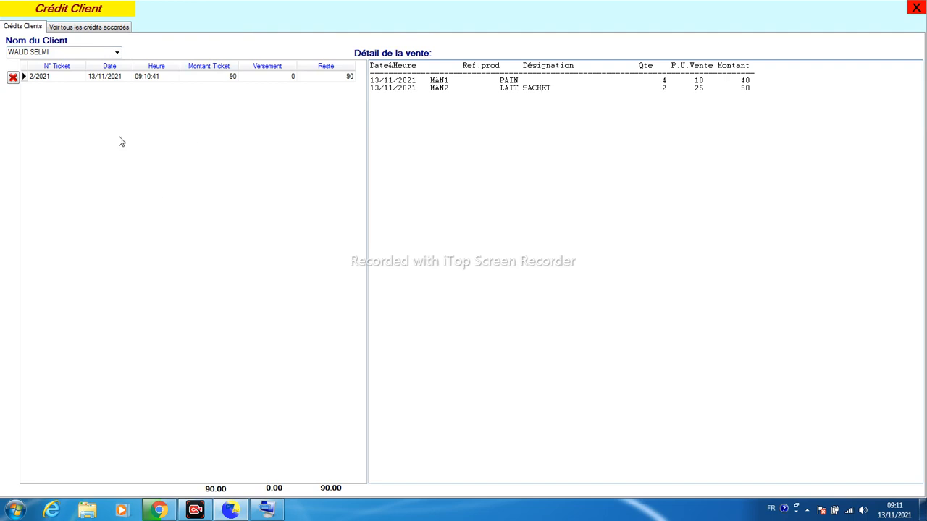
{"action": "left_click", "coordinate": [92, 29]}
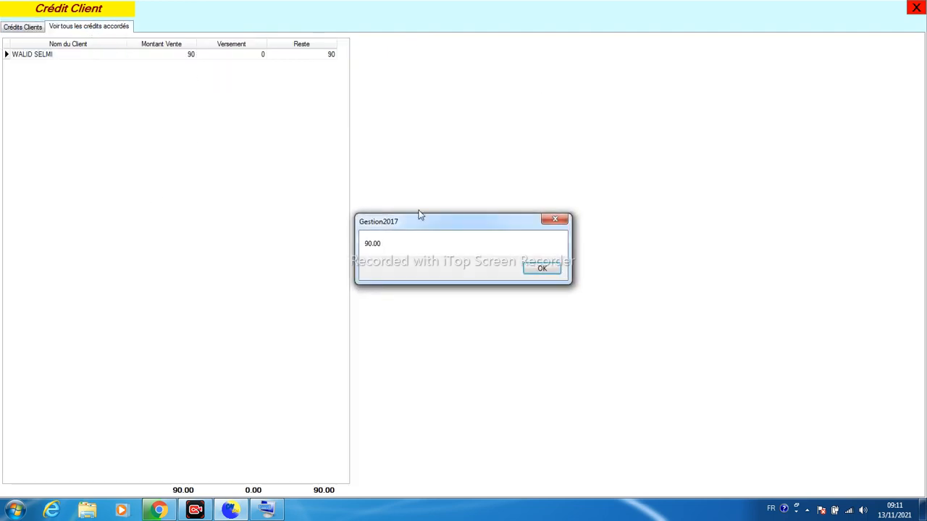
{"action": "left_click", "coordinate": [542, 269]}
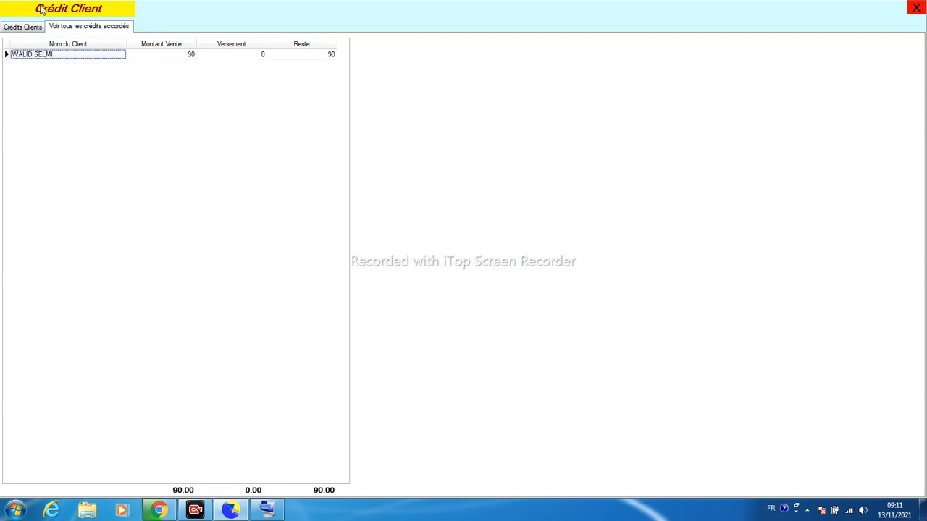
{"action": "left_click", "coordinate": [911, 6]}
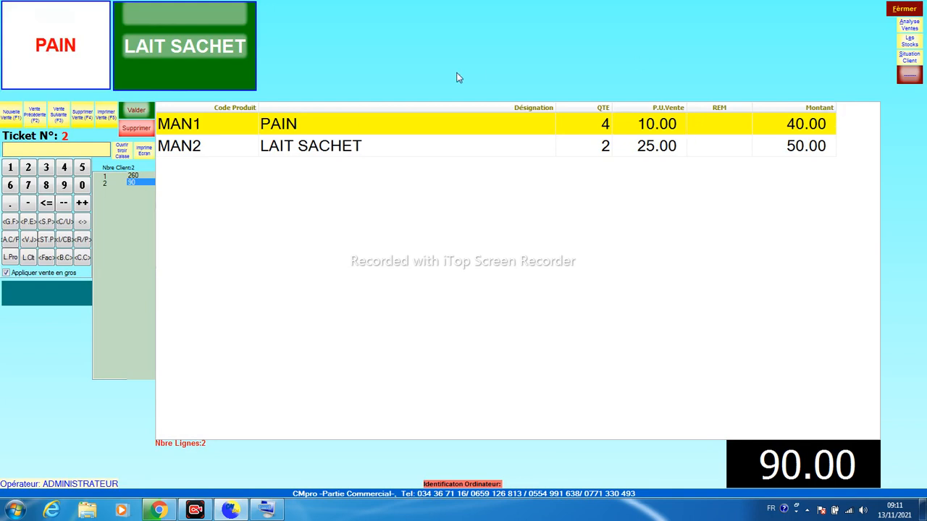
Enter a periodic discount period of 01/11/2021 to 30/11/2021, correcting the mistyped years
{"action": "left_click", "coordinate": [45, 223]}
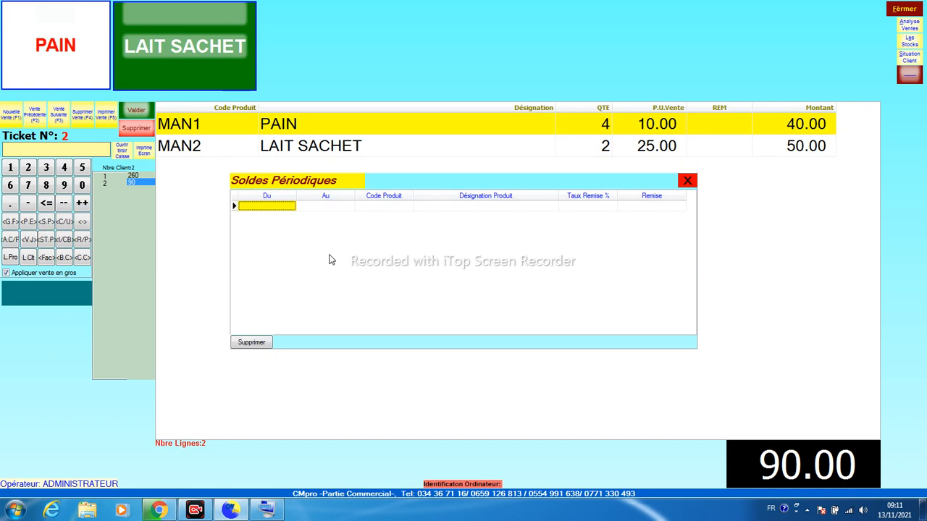
{"action": "type", "text": "01/11/"}
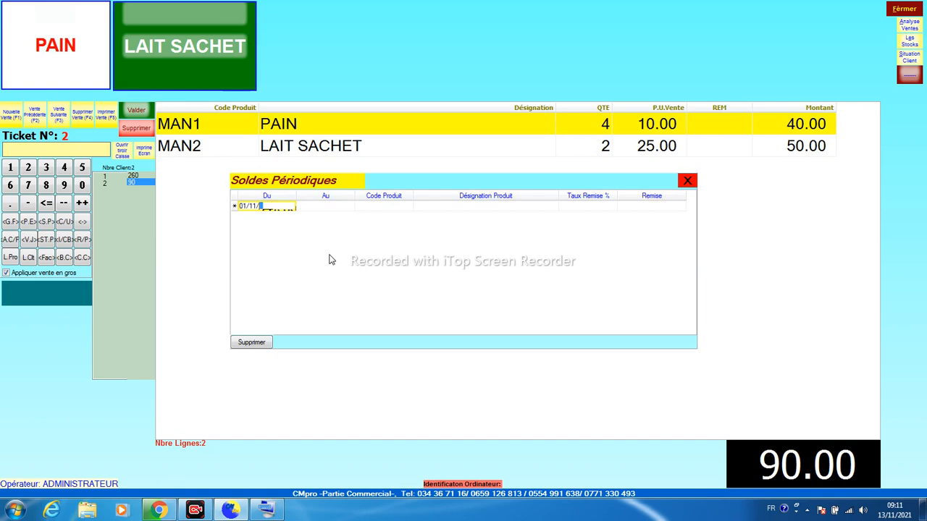
{"action": "type", "text": "2202"}
{"action": "key", "text": "Home"}
{"action": "key", "text": "Right"}
{"action": "key", "text": "Right"}
{"action": "key", "text": "Right"}
{"action": "key", "text": "Right"}
{"action": "type", "text": "2021"}
{"action": "key", "text": "Return"}
{"action": "type", "text": "30/11/2022"}
{"action": "key", "text": "Left"}
{"action": "type", "text": "1"}
{"action": "key", "text": "Return"}
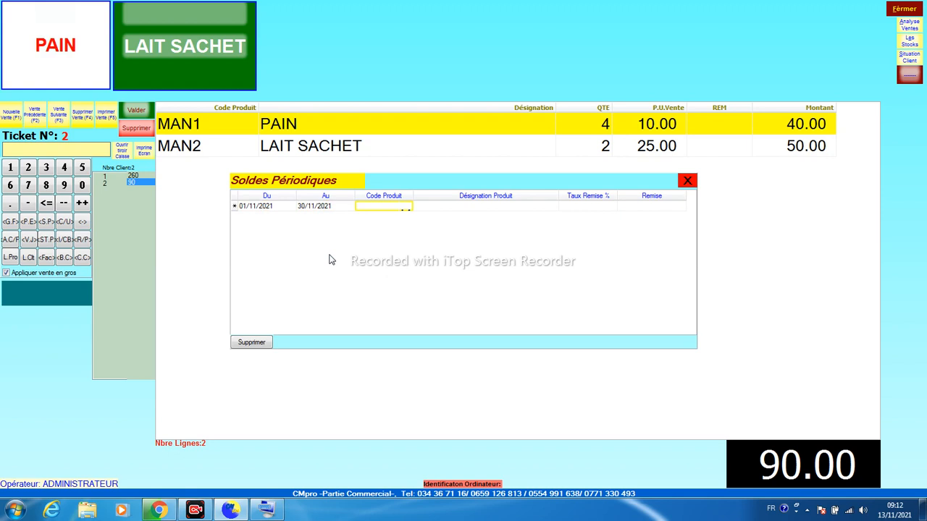
Select the Code Produit cell, then close Soldes Périodiques without keeping the draft entry
{"action": "left_click", "coordinate": [382, 208]}
{"action": "left_click", "coordinate": [386, 206]}
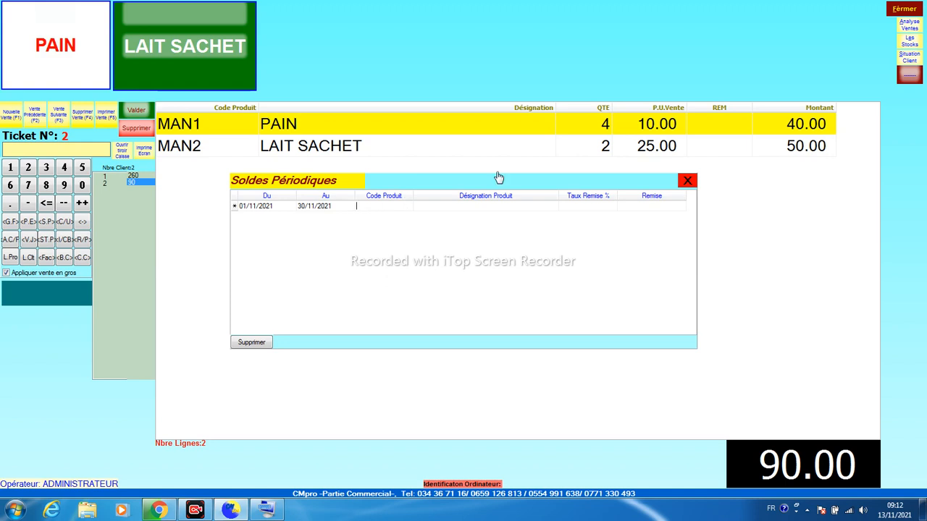
{"action": "left_click", "coordinate": [687, 180]}
Copy the DESODORISANT VOITURE product code from the product list
{"action": "left_click", "coordinate": [6, 259]}
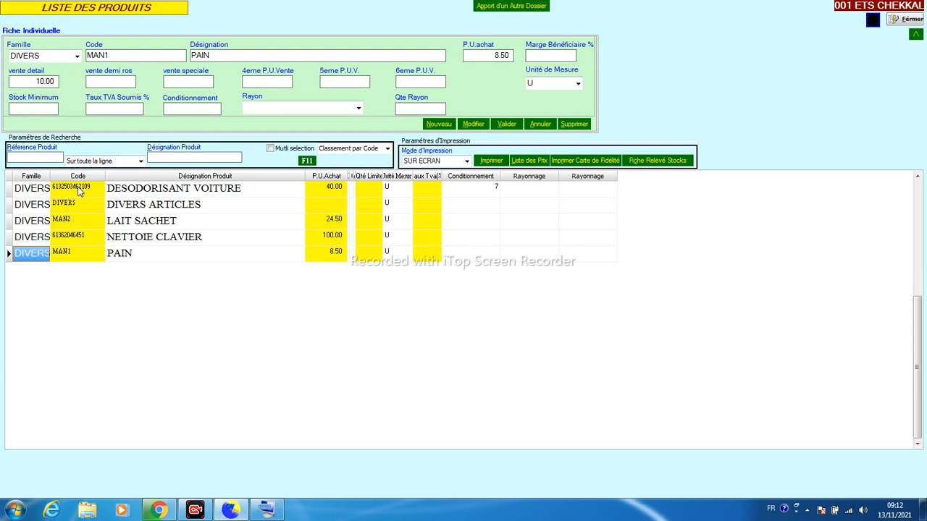
{"action": "left_click", "coordinate": [81, 189]}
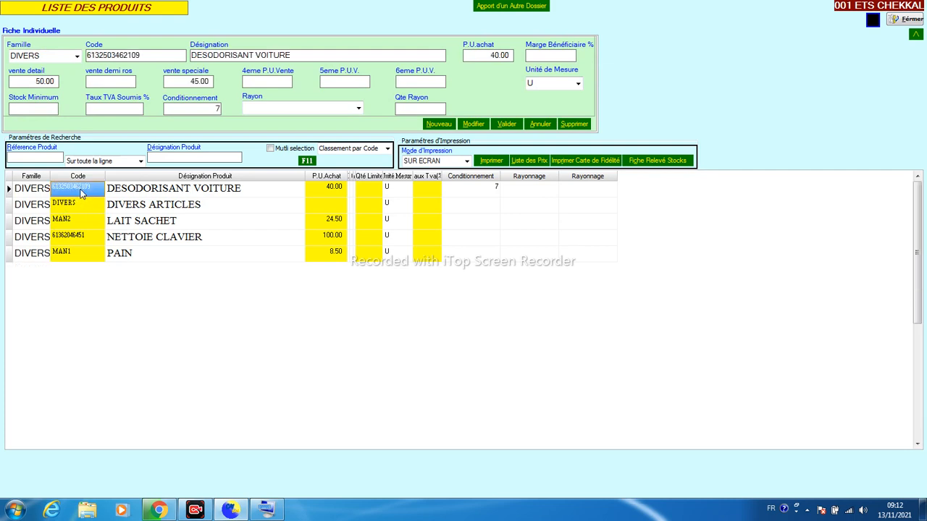
{"action": "right_click", "coordinate": [82, 190]}
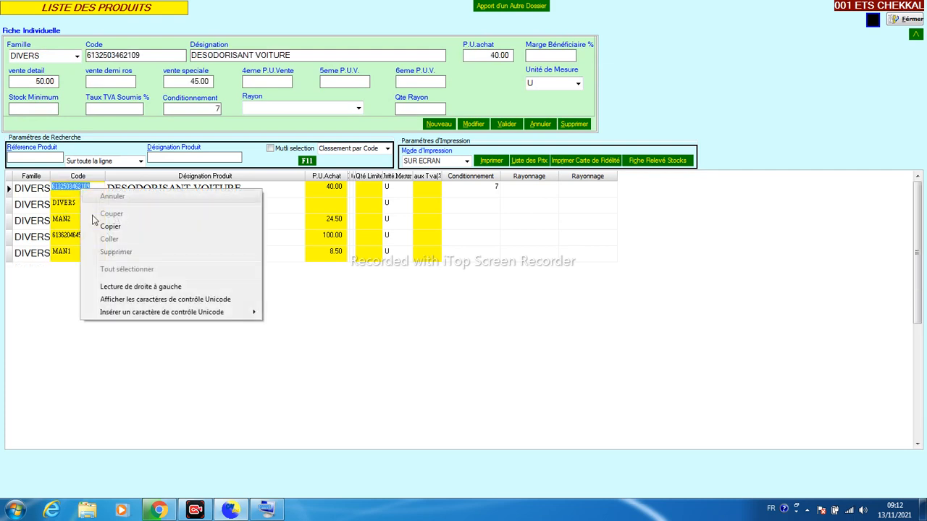
{"action": "left_click", "coordinate": [123, 227]}
{"action": "left_click", "coordinate": [905, 19]}
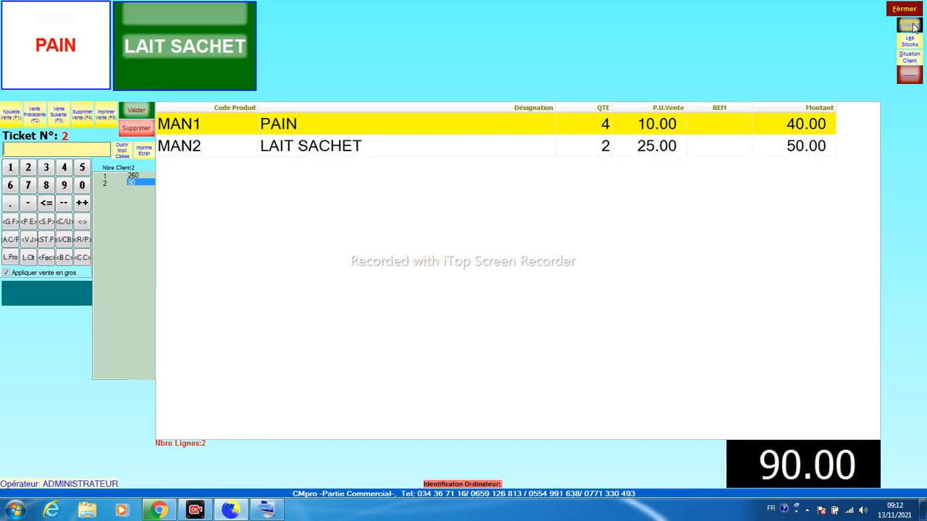
{"action": "left_click", "coordinate": [46, 222]}
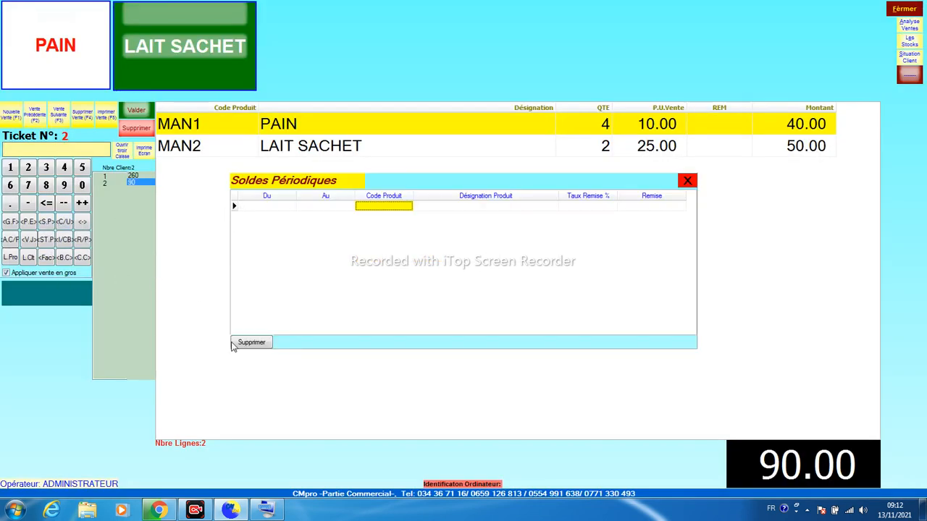
{"action": "left_click", "coordinate": [267, 208]}
{"action": "type", "text": "0"}
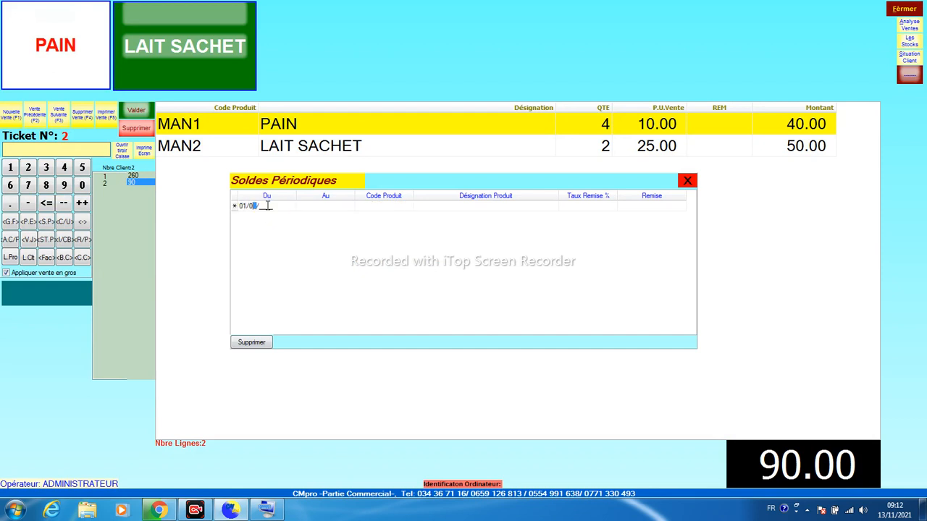
{"action": "type", "text": "1/11/2021"}
{"action": "key", "text": "Return"}
{"action": "type", "text": "30/11/2021"}
{"action": "key", "text": "Return"}
{"action": "type", "text": "6132503462109"}
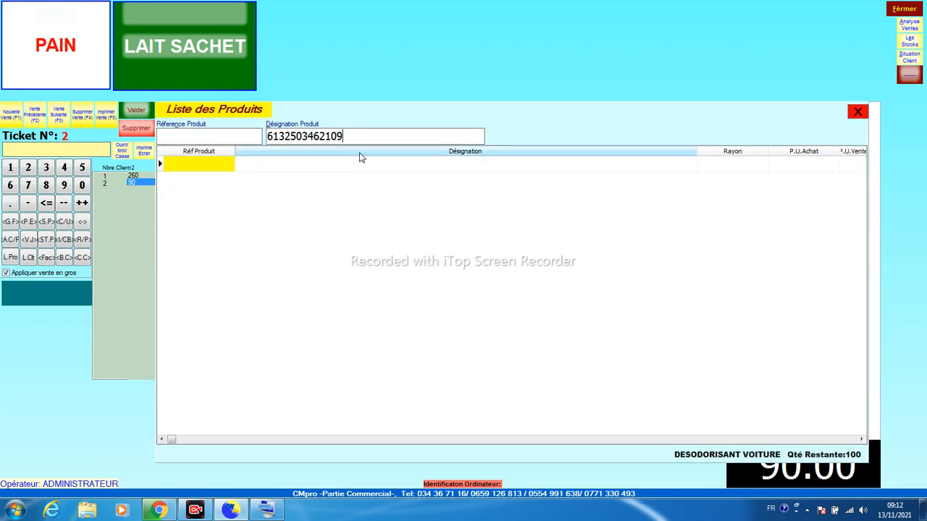
{"action": "left_click", "coordinate": [857, 113]}
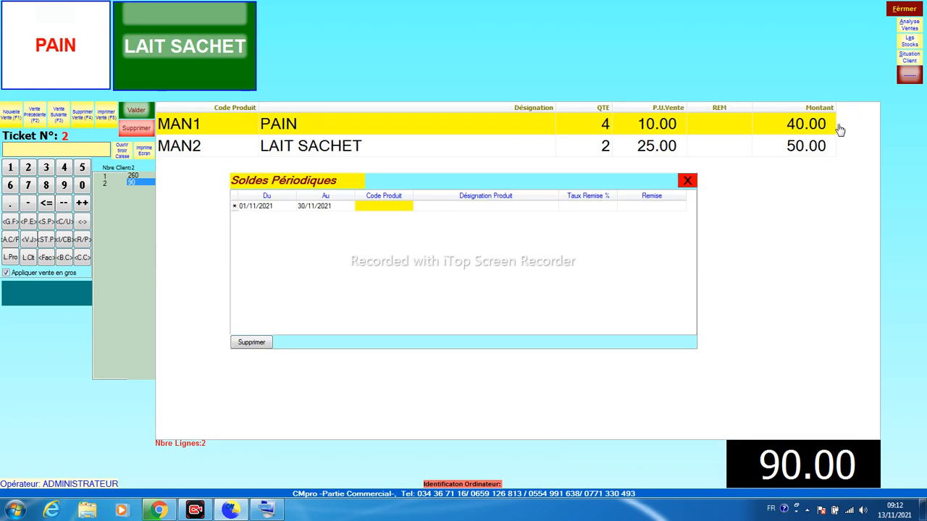
{"action": "key", "text": "Return"}
{"action": "key", "text": "Return"}
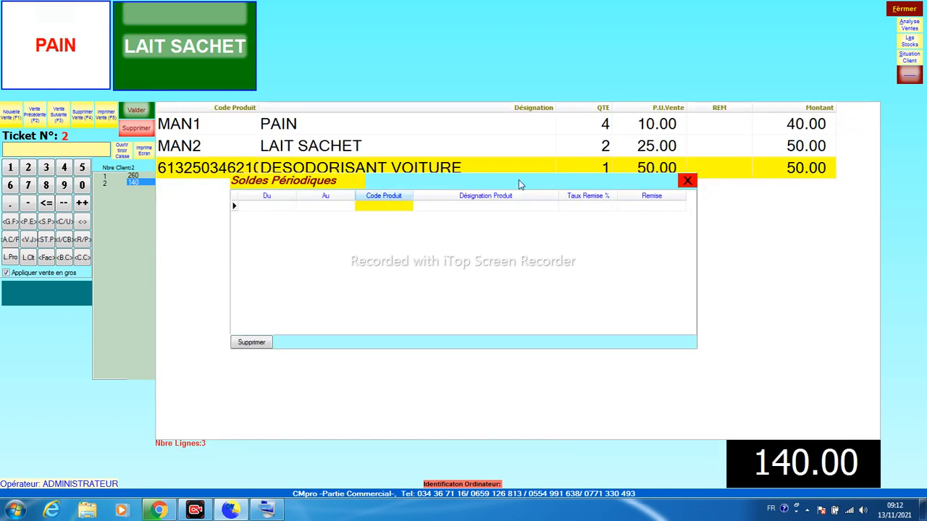
Close the discounts window and delete the stray car deodoriser line from the ticket
{"action": "left_click", "coordinate": [688, 181]}
{"action": "key", "text": "Delete"}
{"action": "key", "text": "Return"}
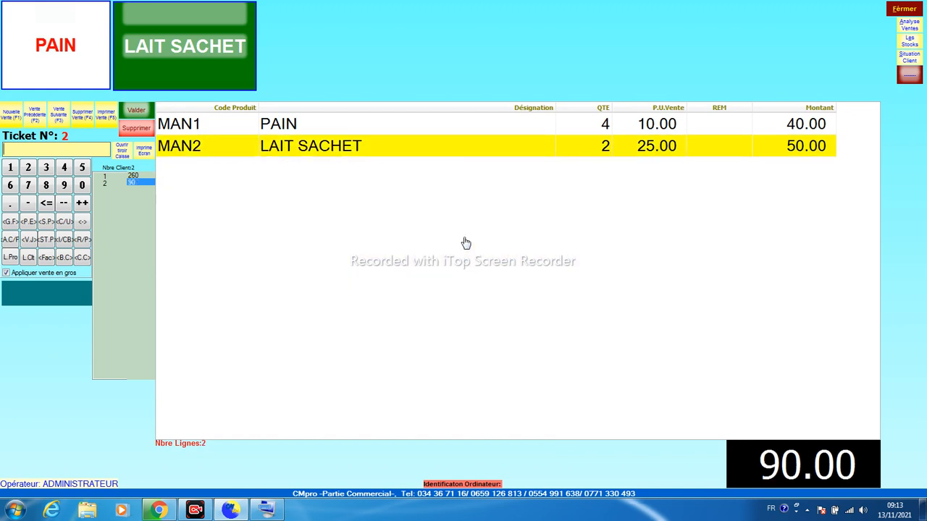
Start a new periodic discount entry running 01/11/2021 to 30/11/2021
{"action": "left_click", "coordinate": [45, 222]}
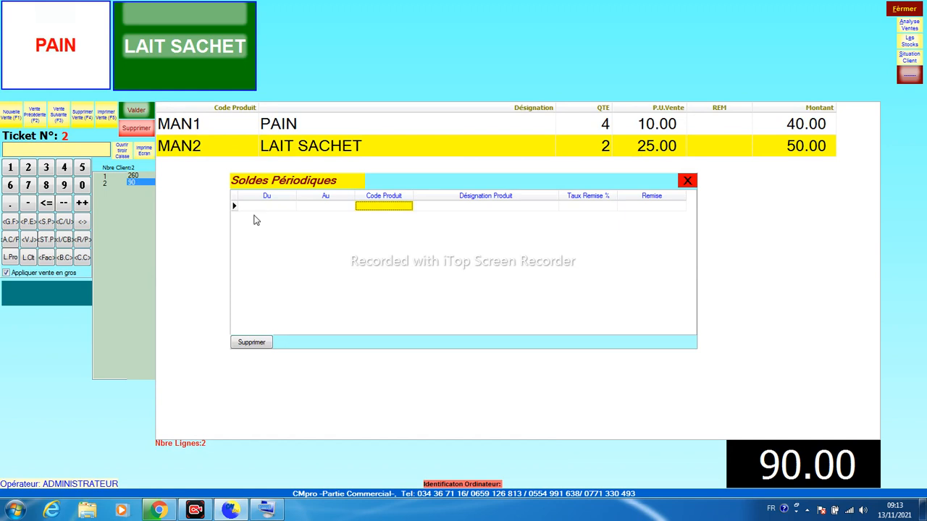
{"action": "left_click", "coordinate": [258, 209]}
{"action": "type", "text": "01/11/2021"}
{"action": "key", "text": "Tab"}
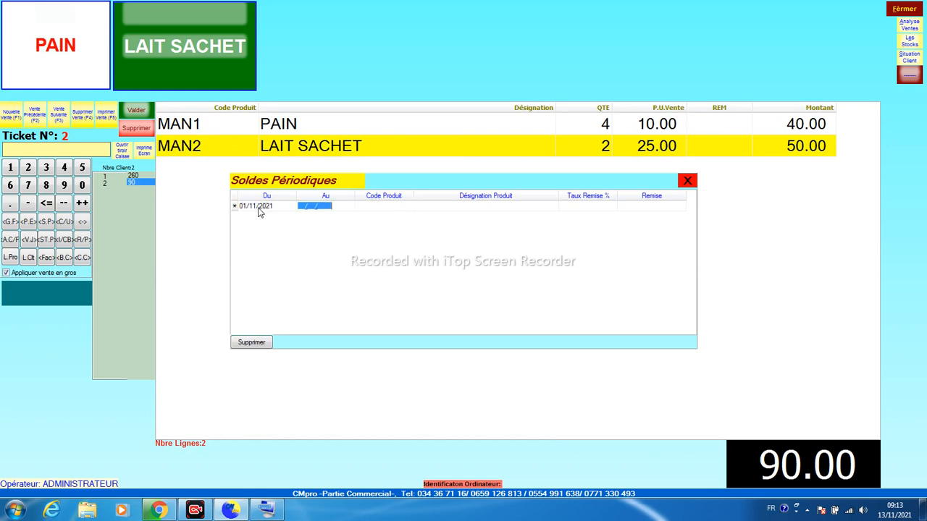
{"action": "type", "text": "30112021"}
{"action": "right_click", "coordinate": [360, 206]}
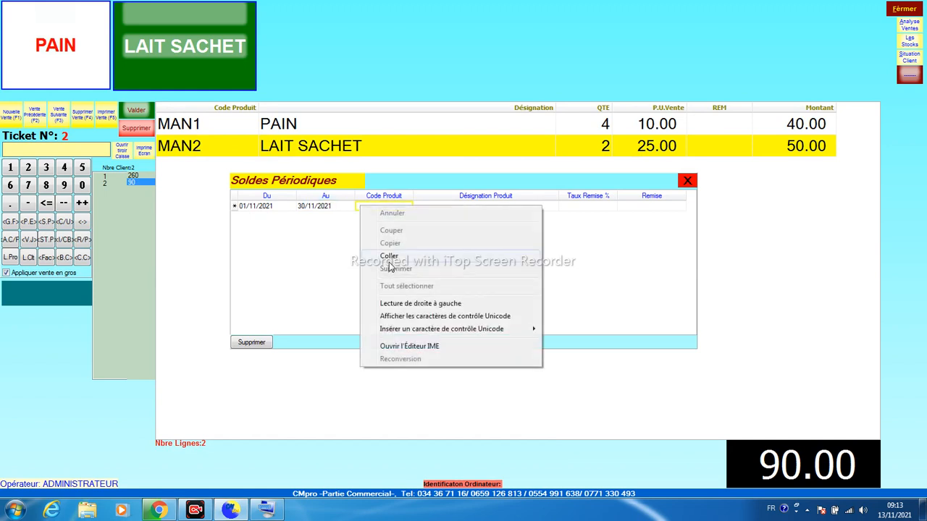
{"action": "left_click", "coordinate": [390, 255]}
{"action": "key", "text": "Return"}
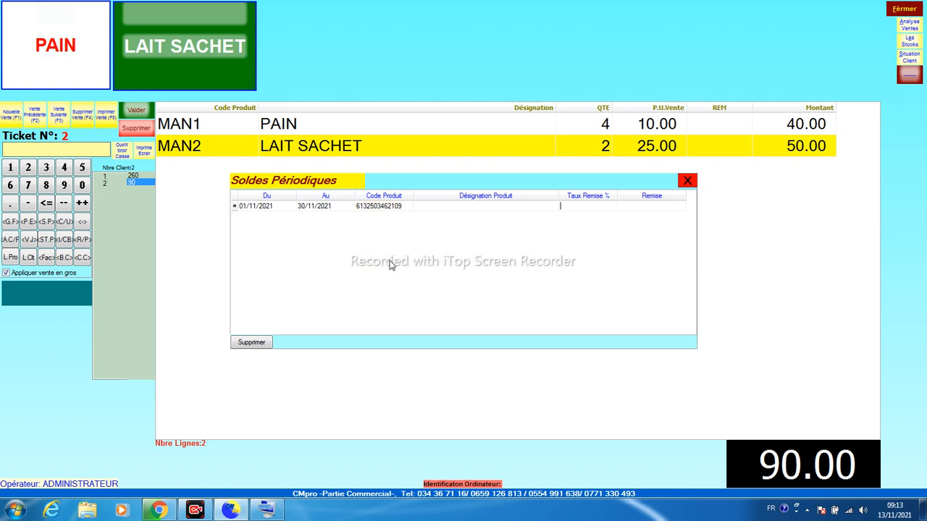
{"action": "type", "text": "5"}
{"action": "key", "text": "Return"}
{"action": "left_click", "coordinate": [382, 207]}
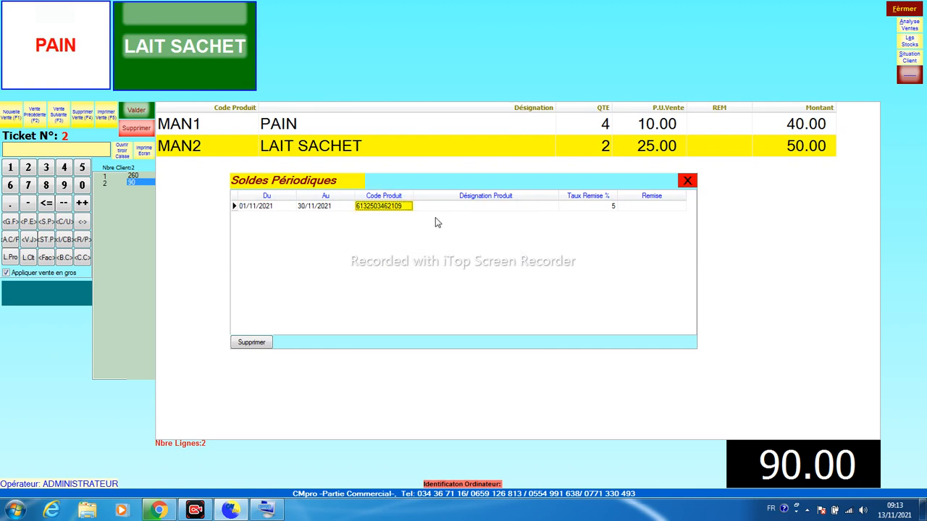
{"action": "left_click", "coordinate": [607, 208]}
{"action": "left_click", "coordinate": [638, 209]}
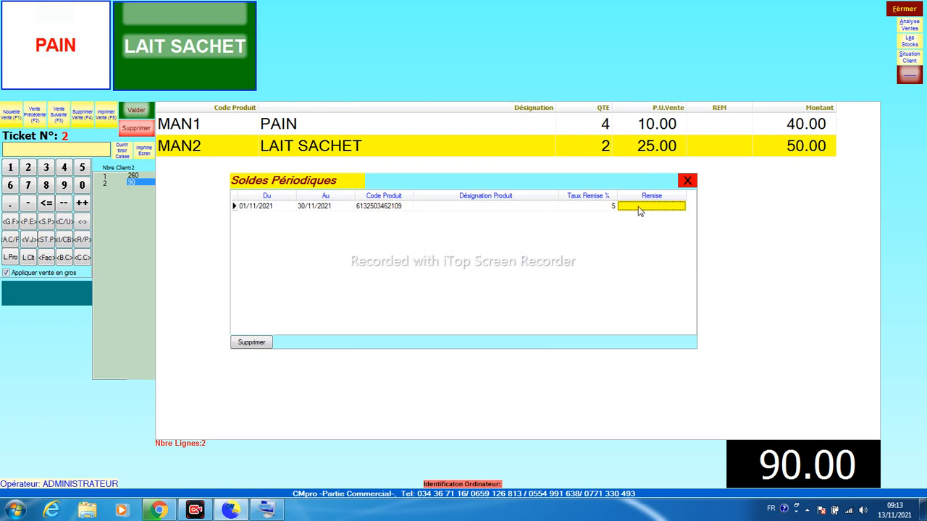
{"action": "left_click", "coordinate": [688, 182]}
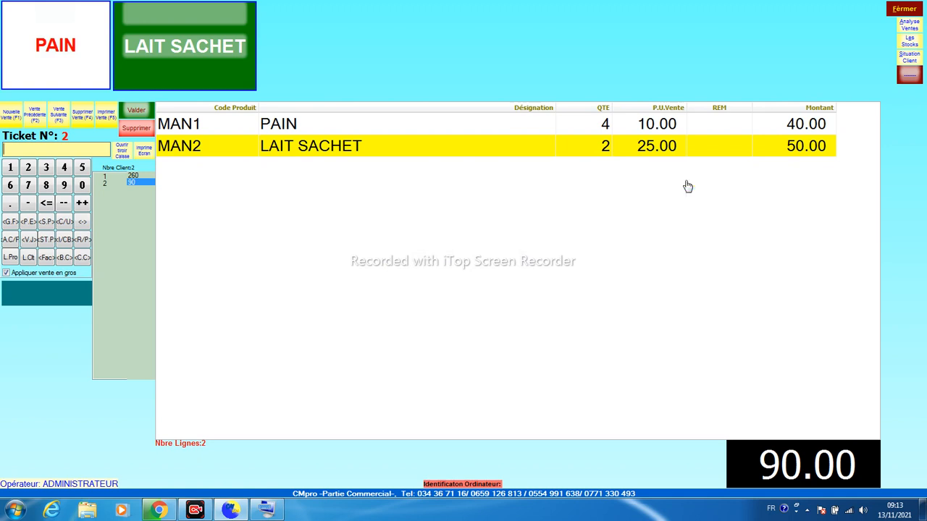
{"action": "left_click", "coordinate": [10, 117]}
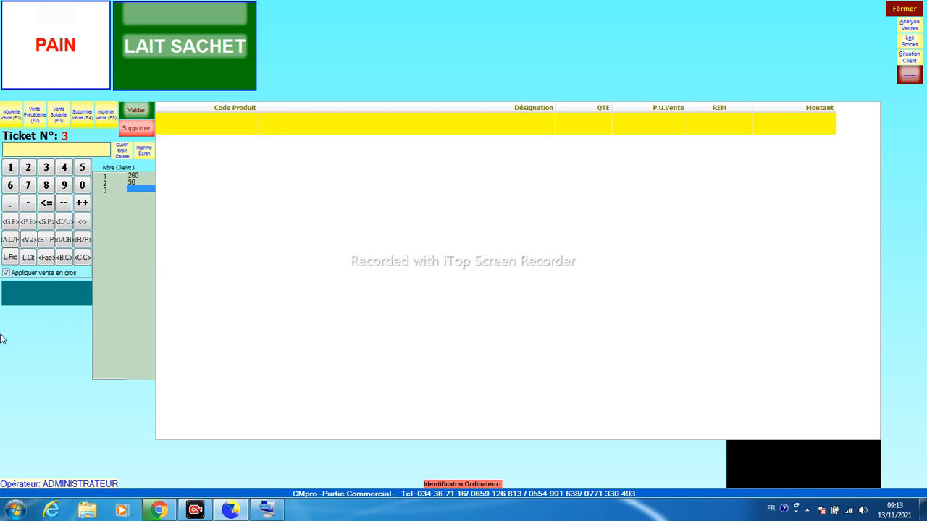
{"action": "type", "text": "6132503462109"}
{"action": "key", "text": "Return"}
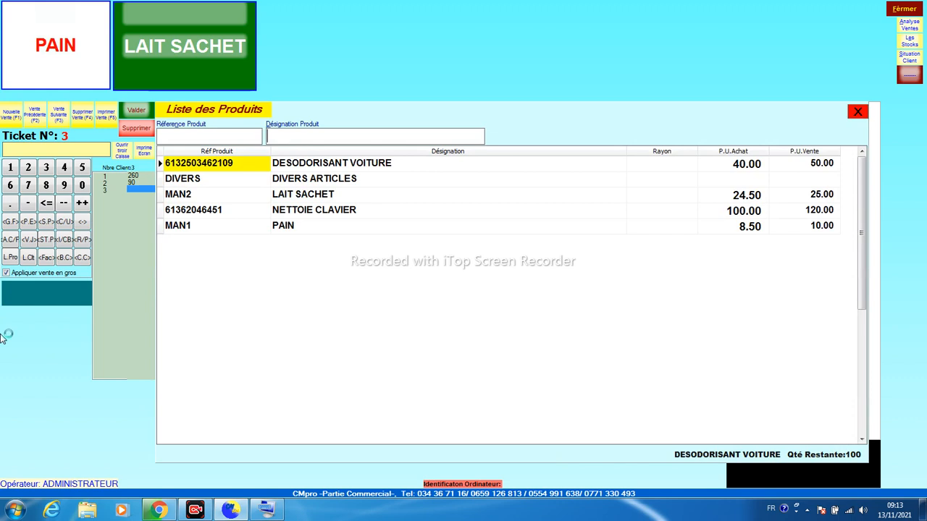
{"action": "key", "text": "Return"}
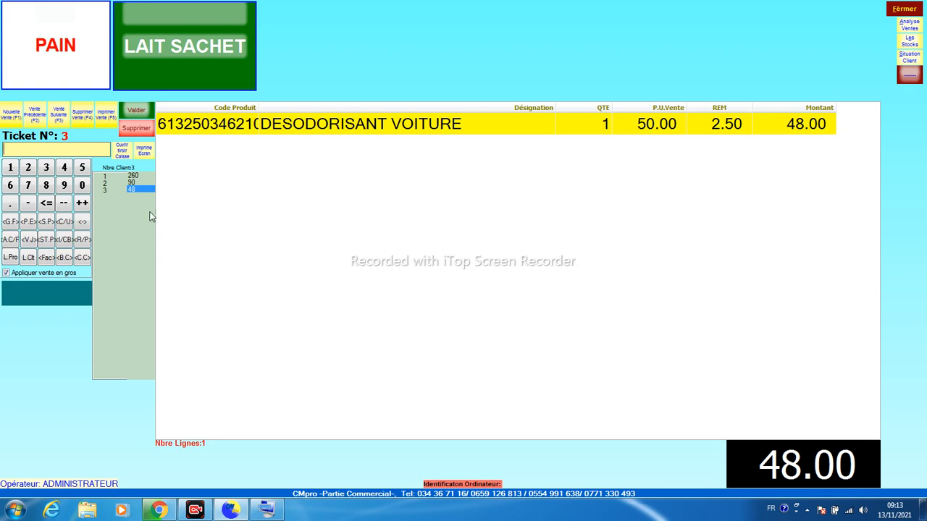
Replace the DESODORISANT VOITURE 5% discount rate with a fixed 2.00 discount
{"action": "left_click", "coordinate": [47, 223]}
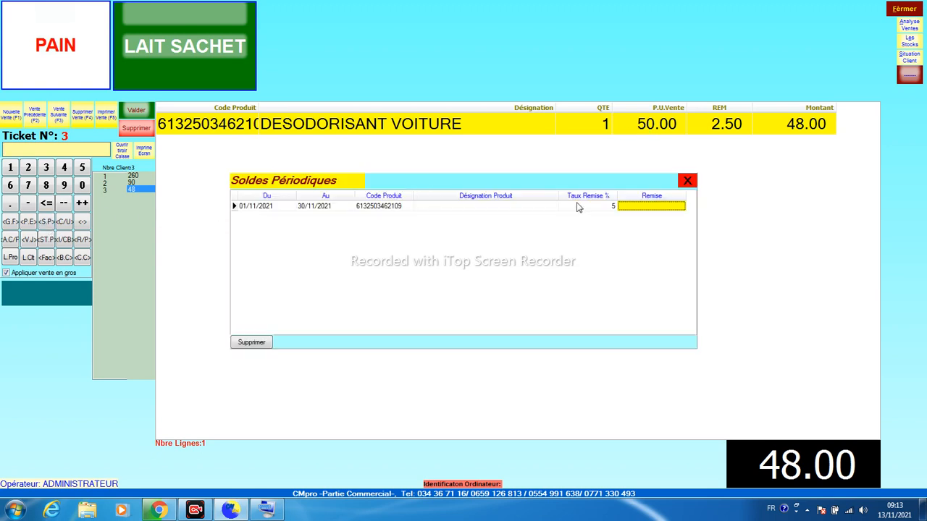
{"action": "left_click", "coordinate": [607, 208]}
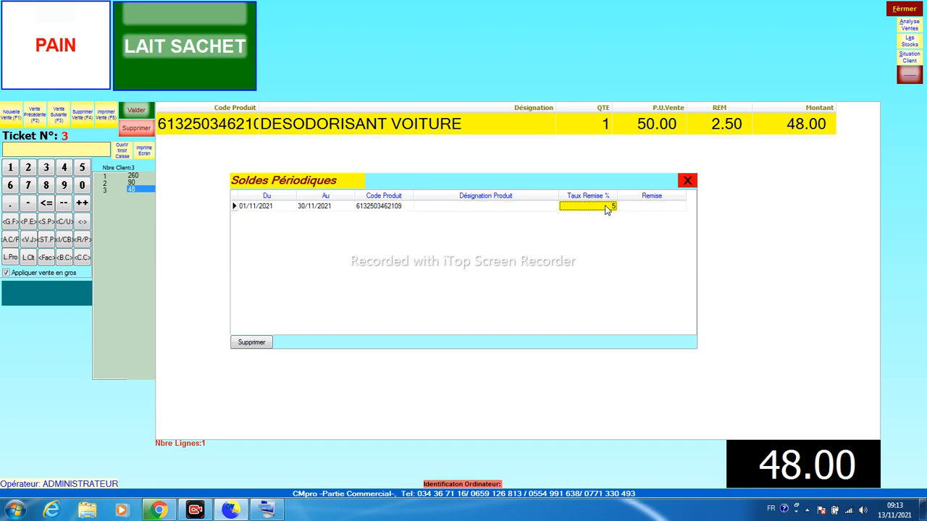
{"action": "left_click", "coordinate": [607, 207]}
{"action": "key", "text": "Tab"}
{"action": "type", "text": "2"}
{"action": "key", "text": "Return"}
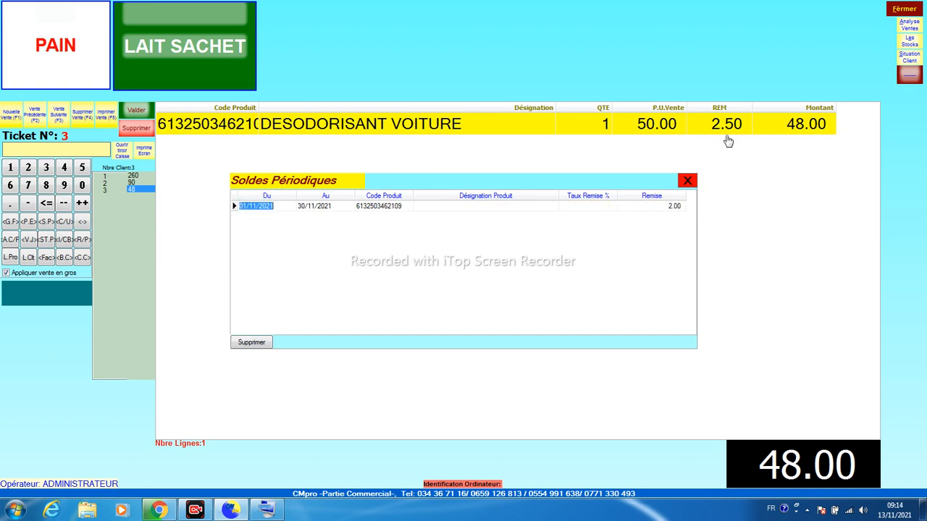
Close the discounts window and delete the car deodoriser line, leaving ticket 3 at 0.00
{"action": "left_click", "coordinate": [687, 180]}
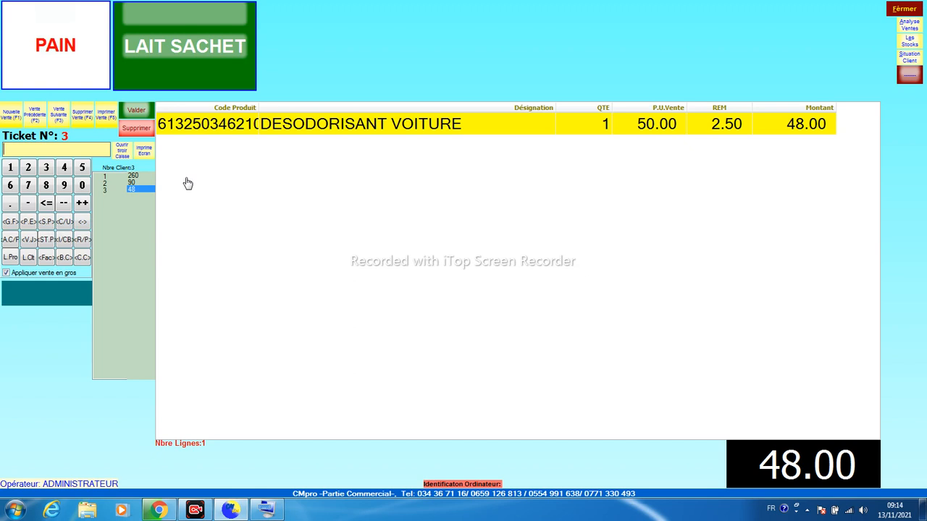
{"action": "key", "text": "Delete"}
{"action": "key", "text": "Return"}
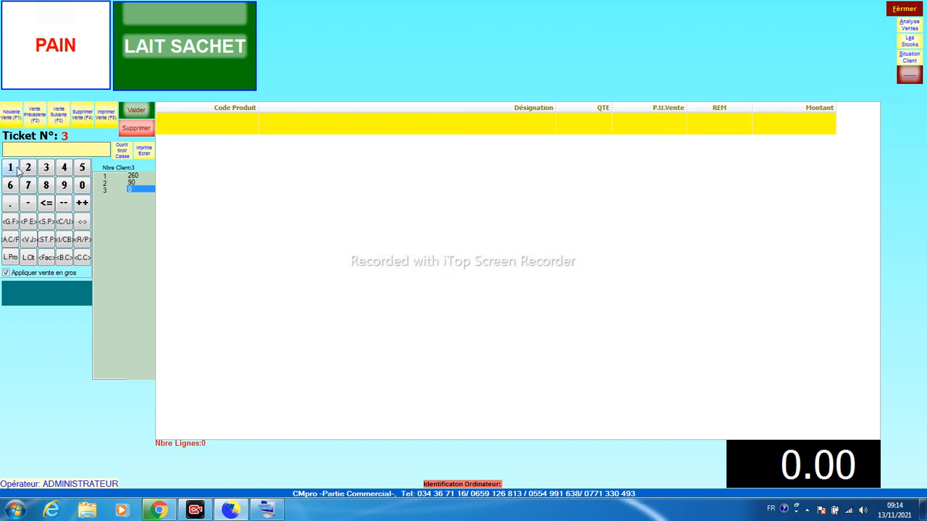
Re-add DESODORISANT VOITURE to ticket 3 at 48.00 after its 2.00 discount, then bring up Contrôle Utilisateur
{"action": "key", "text": "Return"}
{"action": "double_click", "coordinate": [194, 167]}
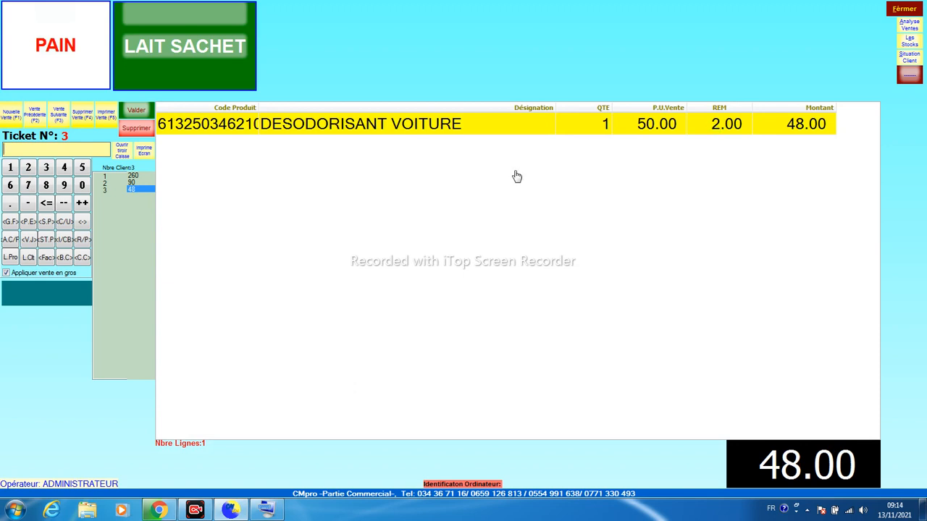
{"action": "left_click", "coordinate": [64, 223]}
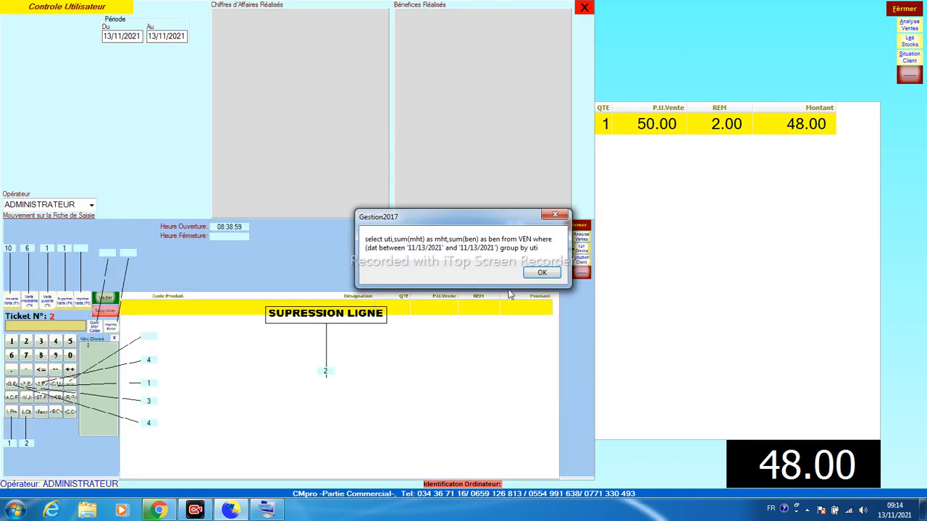
Dismiss the query message, check today's turnover and 55.00 profit, then close Contrôle Utilisateur
{"action": "left_click", "coordinate": [541, 273]}
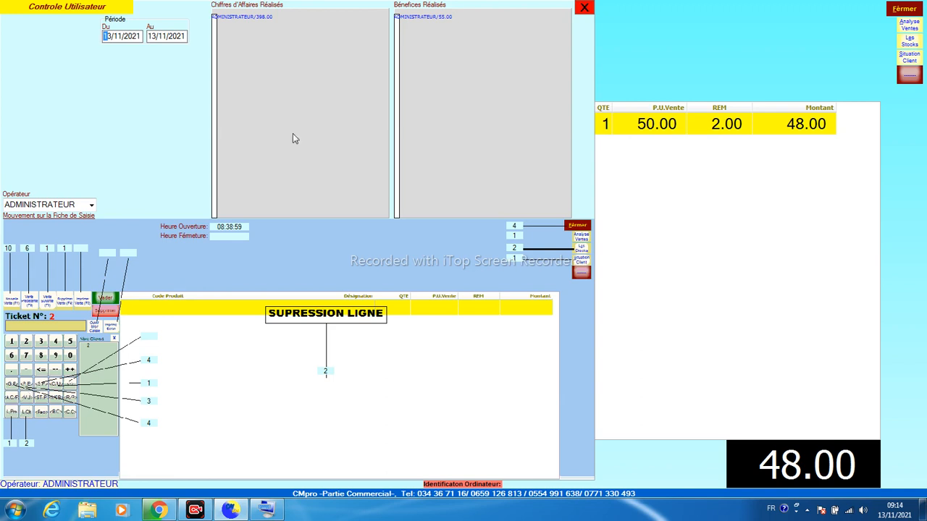
{"action": "left_click", "coordinate": [585, 9]}
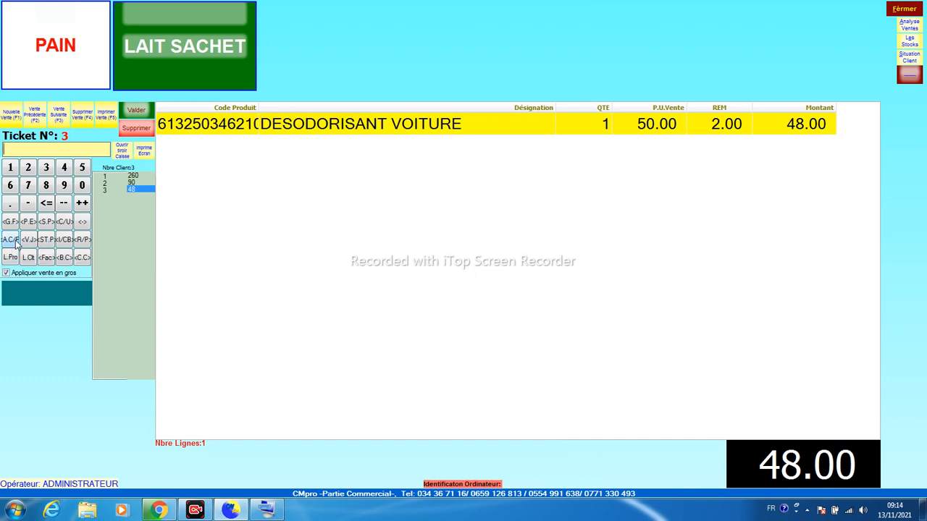
Close the barcode label settings and bring up Regroupements Produits showing grouping 00001 OEUFS
{"action": "left_click", "coordinate": [63, 241]}
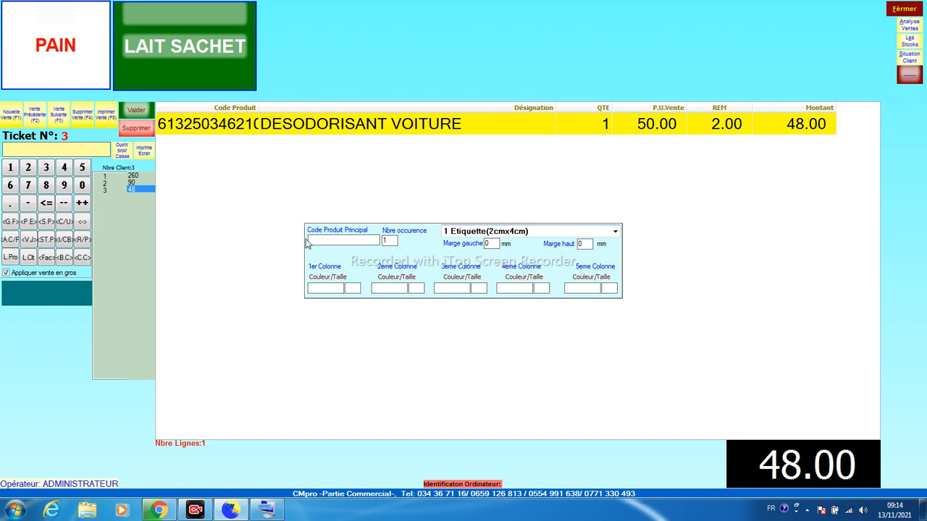
{"action": "left_click", "coordinate": [234, 226]}
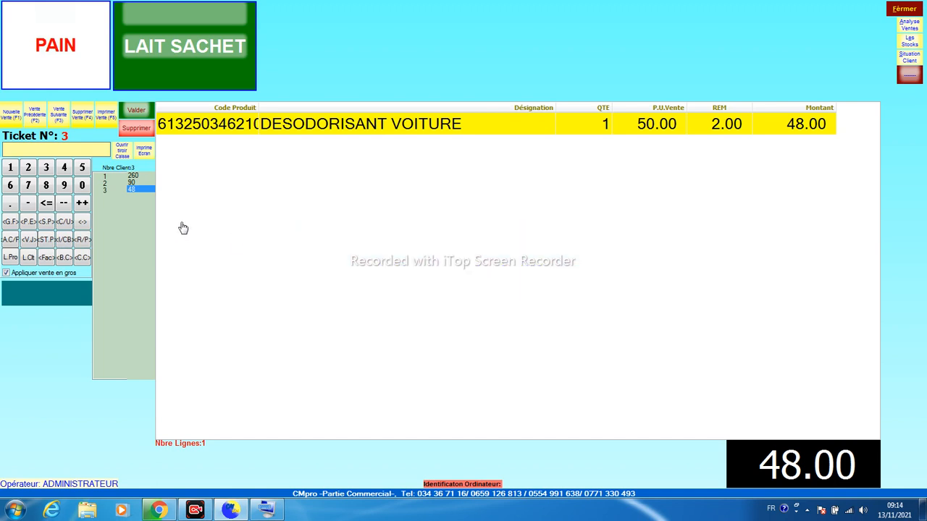
{"action": "left_click", "coordinate": [83, 240]}
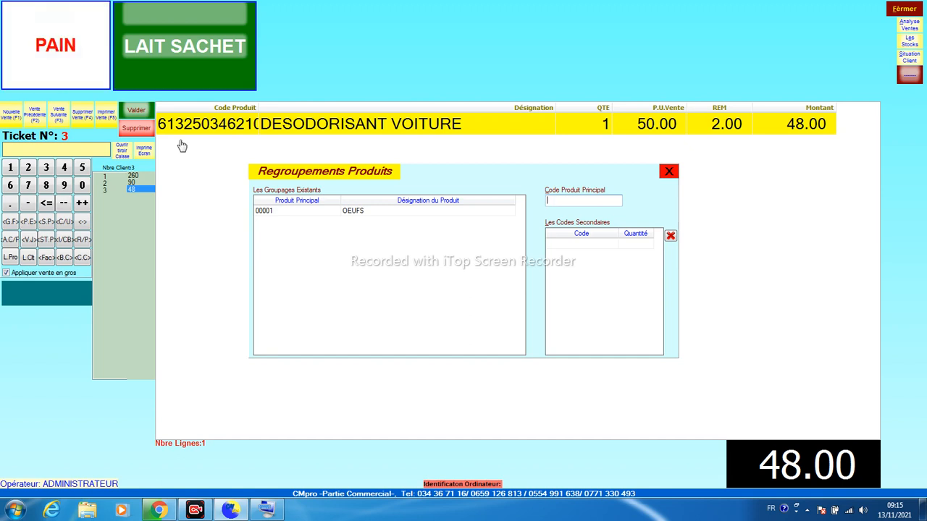
{"action": "right_click", "coordinate": [566, 200]}
{"action": "left_click", "coordinate": [588, 249]}
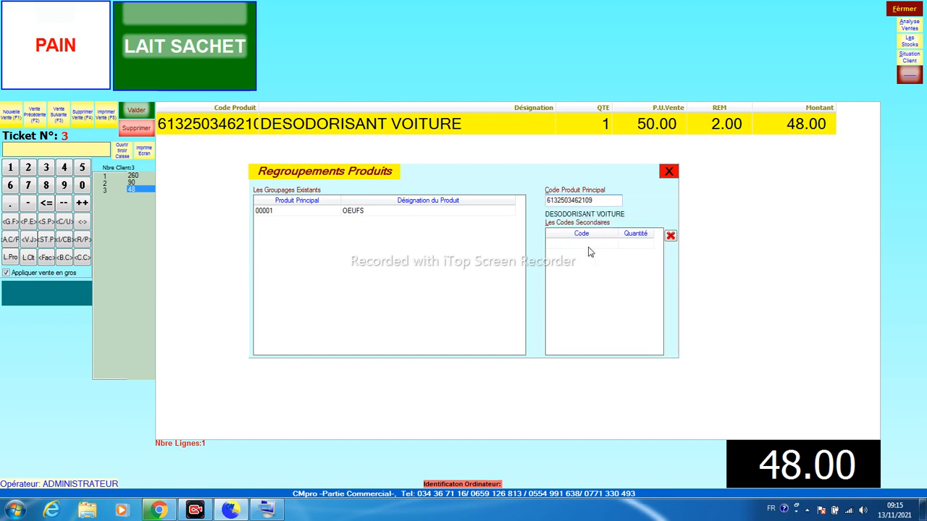
{"action": "left_click", "coordinate": [590, 249]}
{"action": "left_click", "coordinate": [583, 245]}
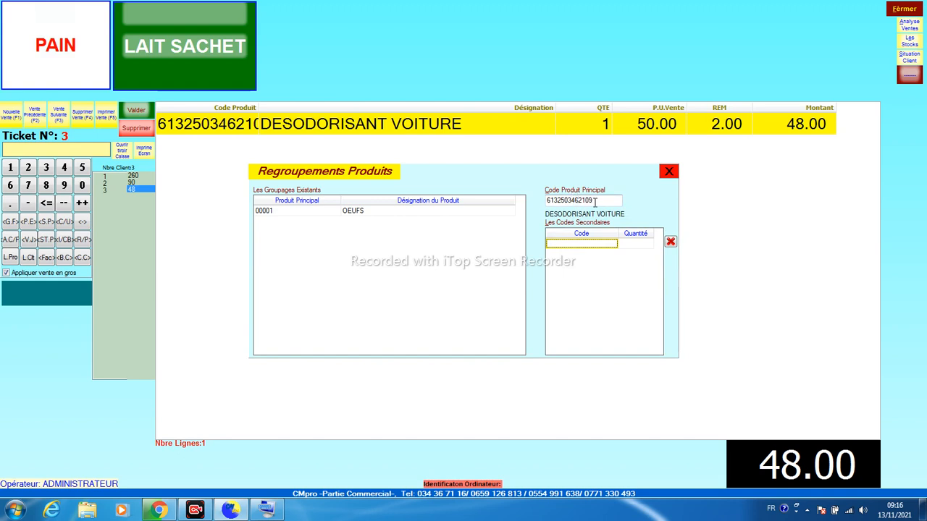
{"action": "type", "text": "005"}
{"action": "key", "text": "Return"}
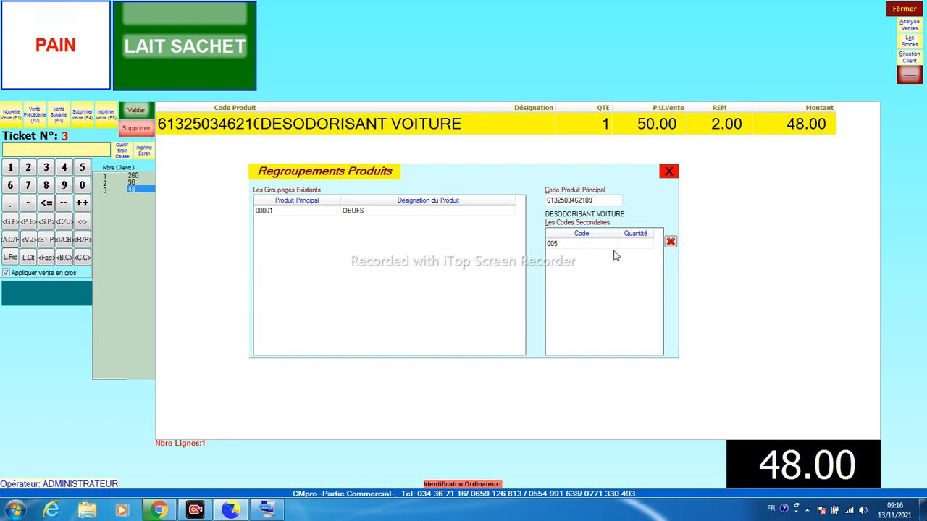
{"action": "type", "text": "2"}
{"action": "key", "text": "Return"}
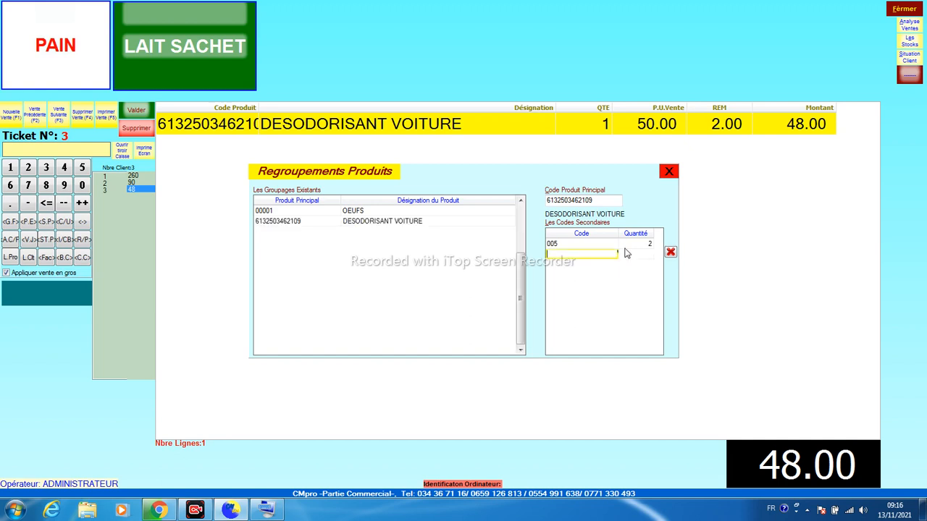
{"action": "type", "text": "006"}
{"action": "key", "text": "Return"}
{"action": "key", "text": "Return"}
Close the groupings window and ring up code 005 on a new ticket for two deodorisers at 96.00
{"action": "left_click", "coordinate": [669, 172]}
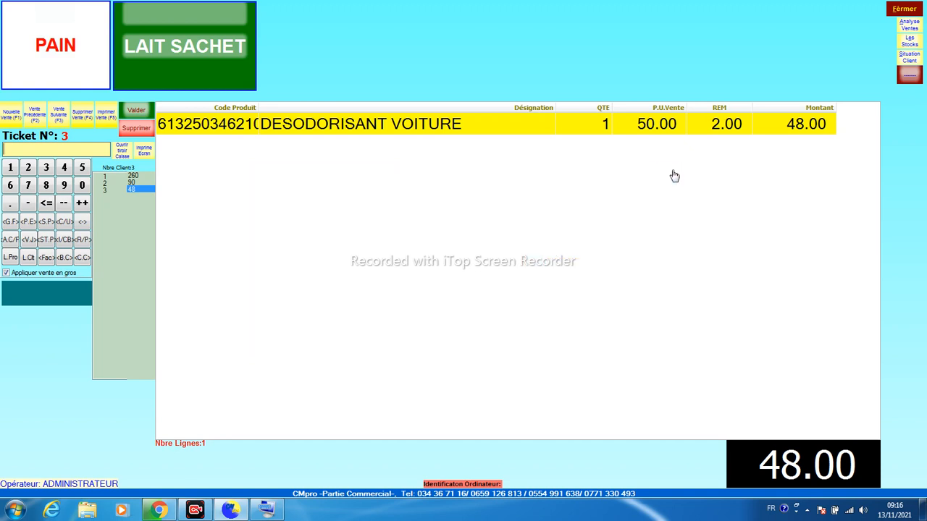
{"action": "left_click", "coordinate": [13, 114]}
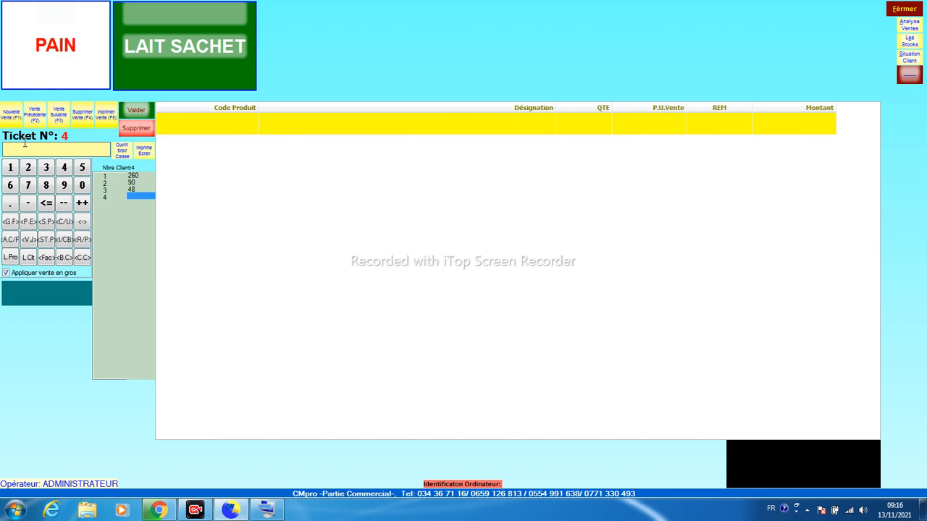
{"action": "type", "text": "005"}
{"action": "key", "text": "Return"}
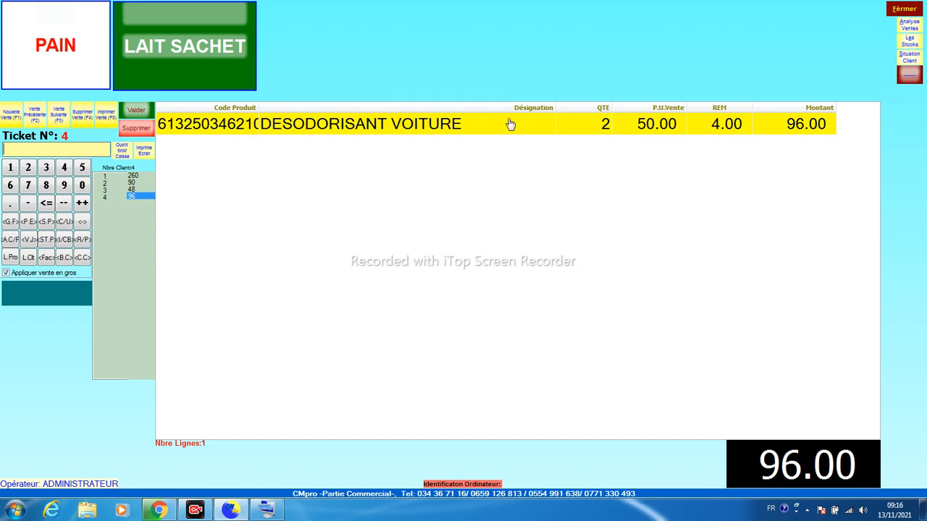
On another new ticket, ring up code 006 for one deodoriser at 48.00
{"action": "left_click", "coordinate": [14, 116]}
{"action": "type", "text": "0065"}
{"action": "key", "text": "Return"}
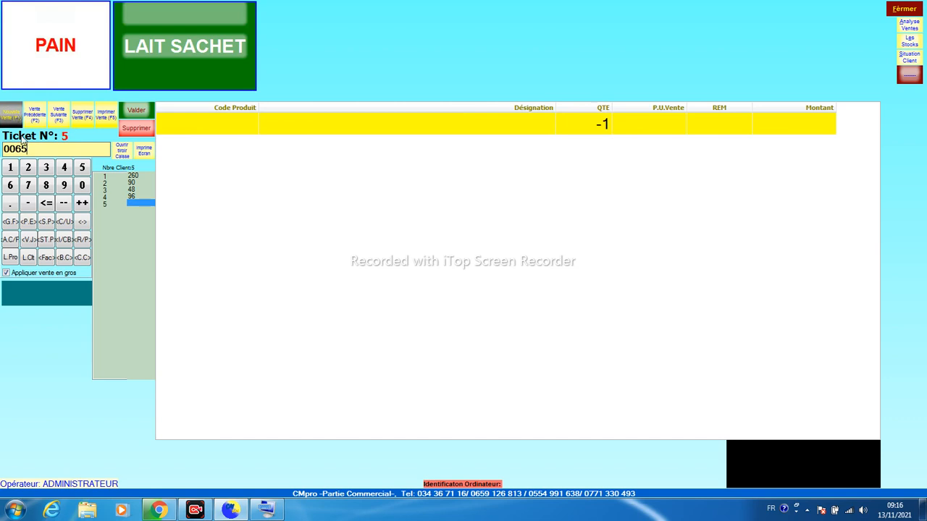
{"action": "key", "text": "BackSpace"}
{"action": "key", "text": "Return"}
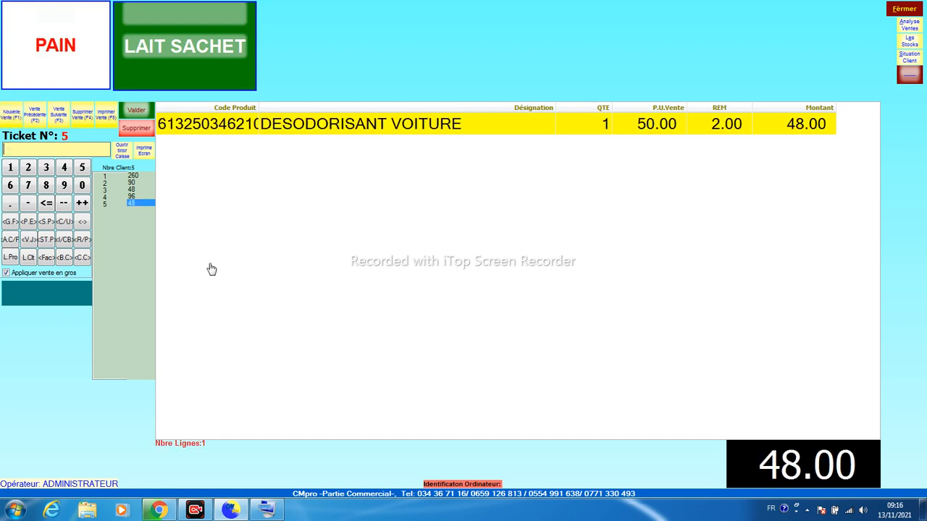